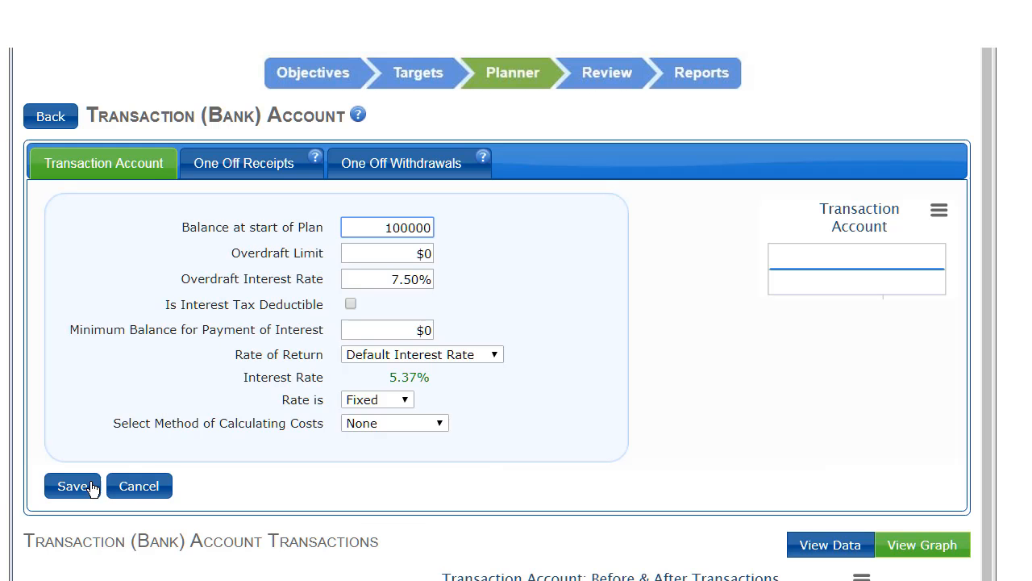
Save the transaction account's starting settings
click(81, 488)
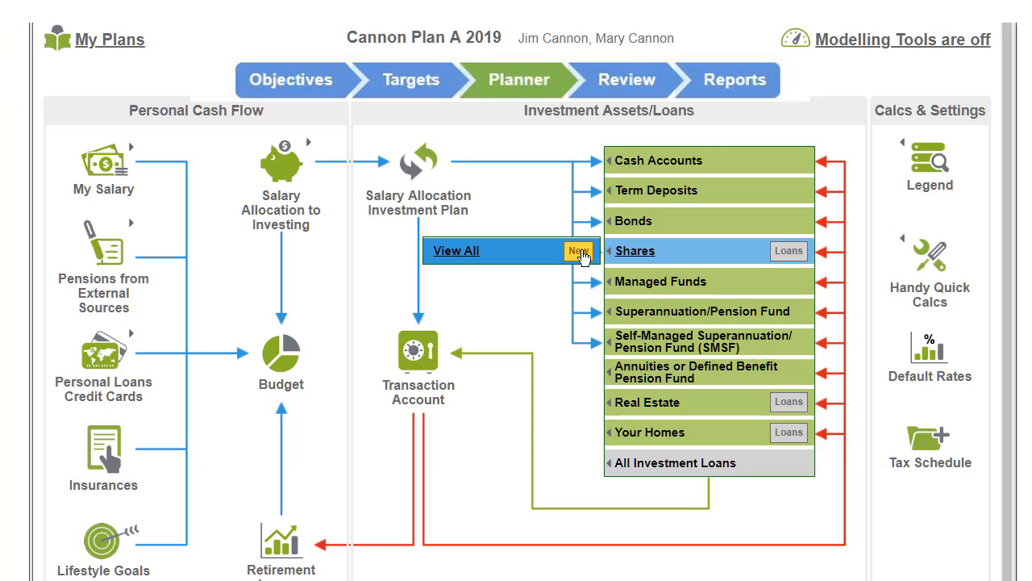
Create and save a jointly owned share portfolio named Shares, with a current value of $100,000 and a purchase price of $80,000
click(583, 255)
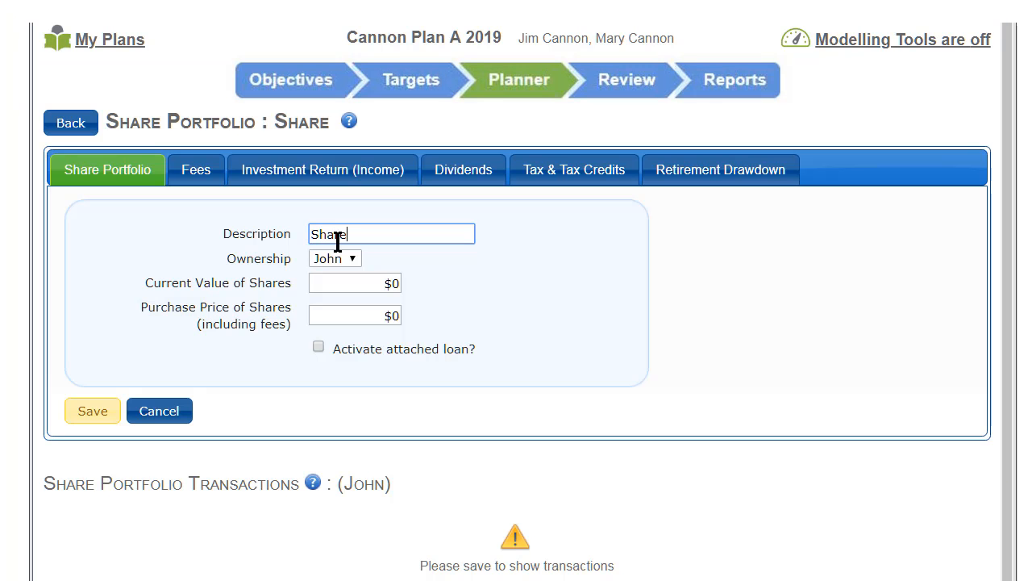
click(352, 256)
click(337, 315)
click(377, 286)
text(100000)
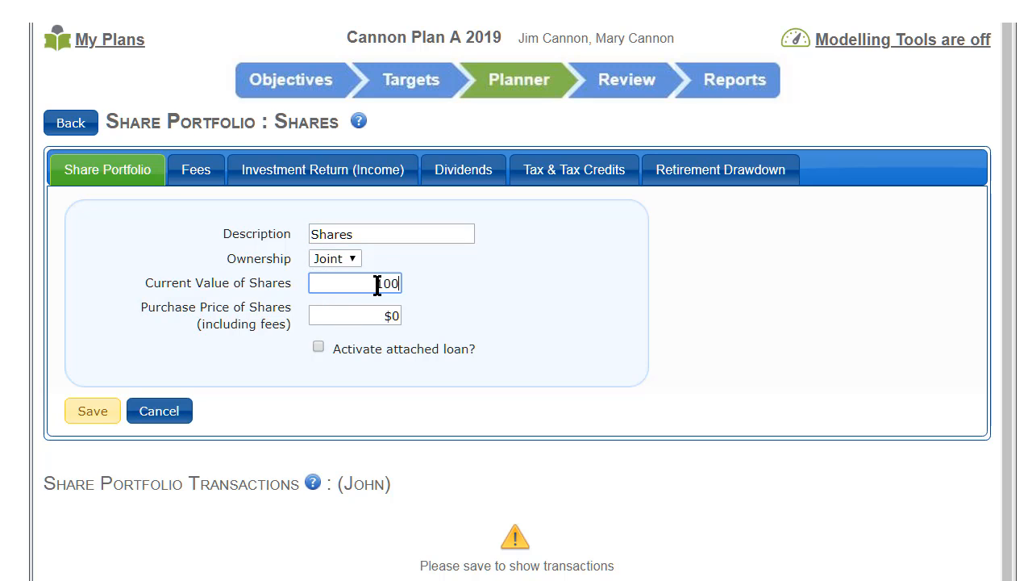
key(Tab)
text(80000)
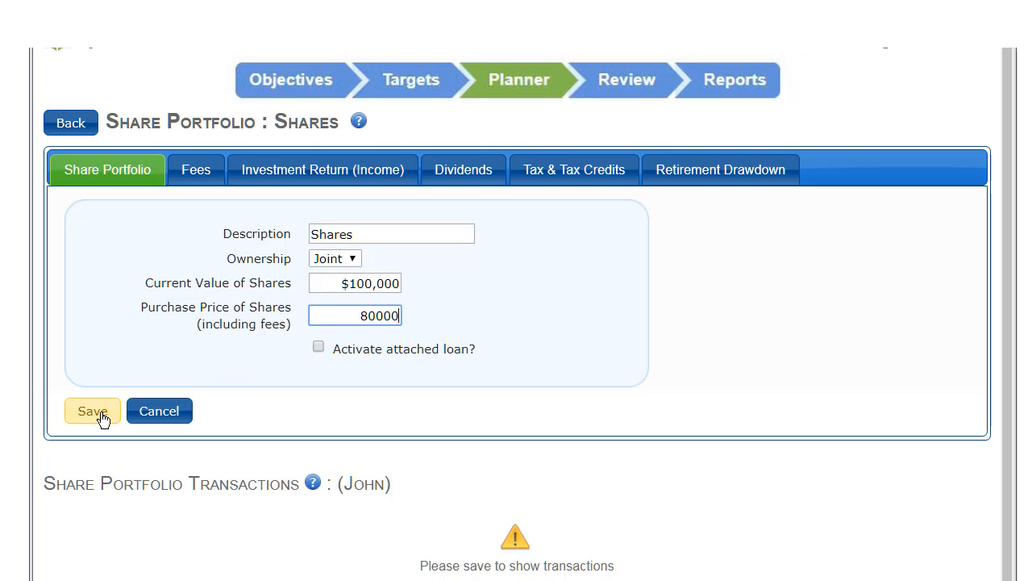
click(104, 413)
Direct the Shares dividends to Bank Account during the savings period and change the dividend option for the start of retirement
click(484, 170)
click(553, 257)
click(524, 272)
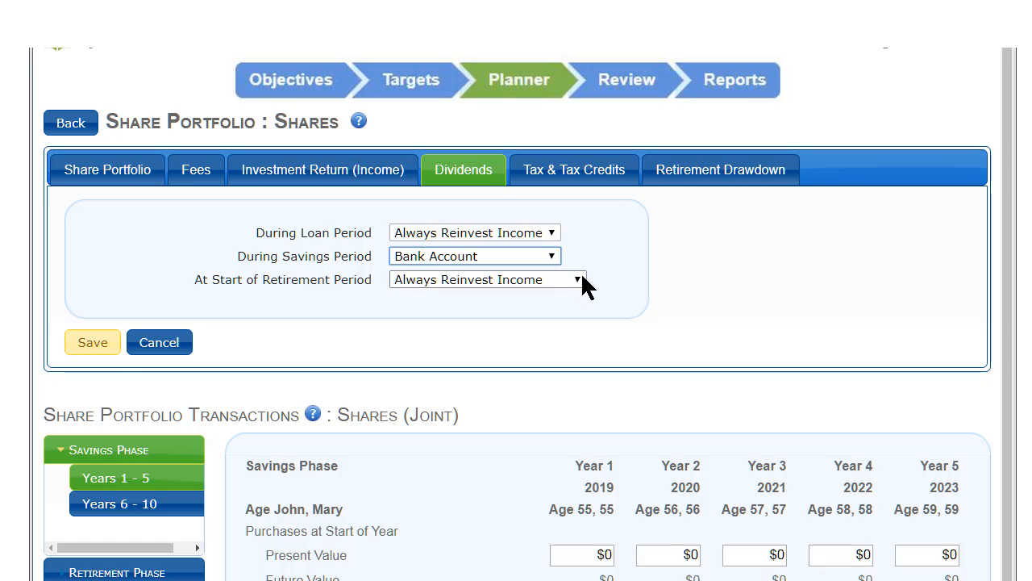
click(577, 279)
click(525, 292)
Set the Shares tax credits to Australia with 60% of the fund carrying tax credits, and save the portfolio
click(536, 171)
click(428, 259)
click(331, 293)
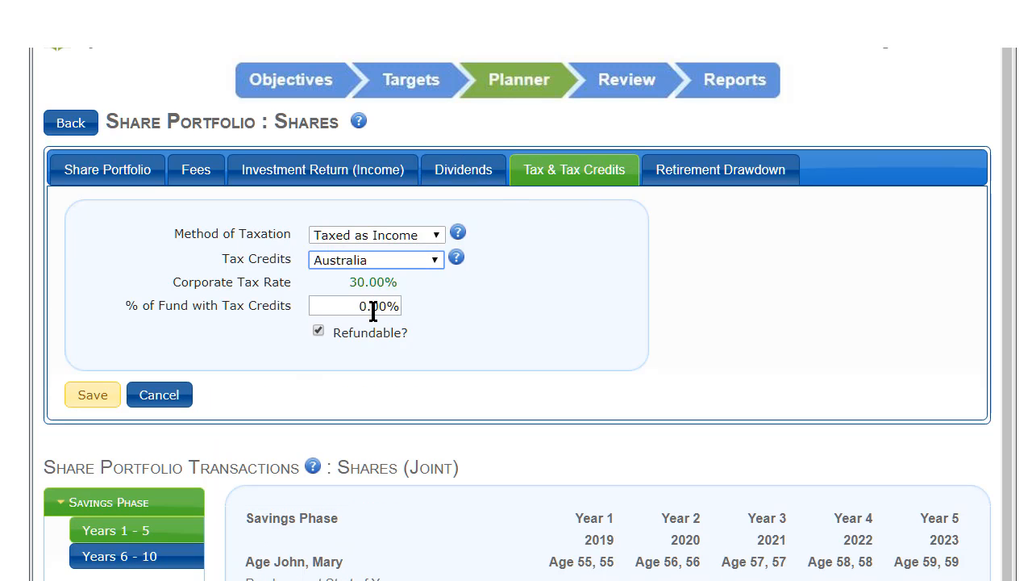
click(350, 306)
text(60)
click(100, 394)
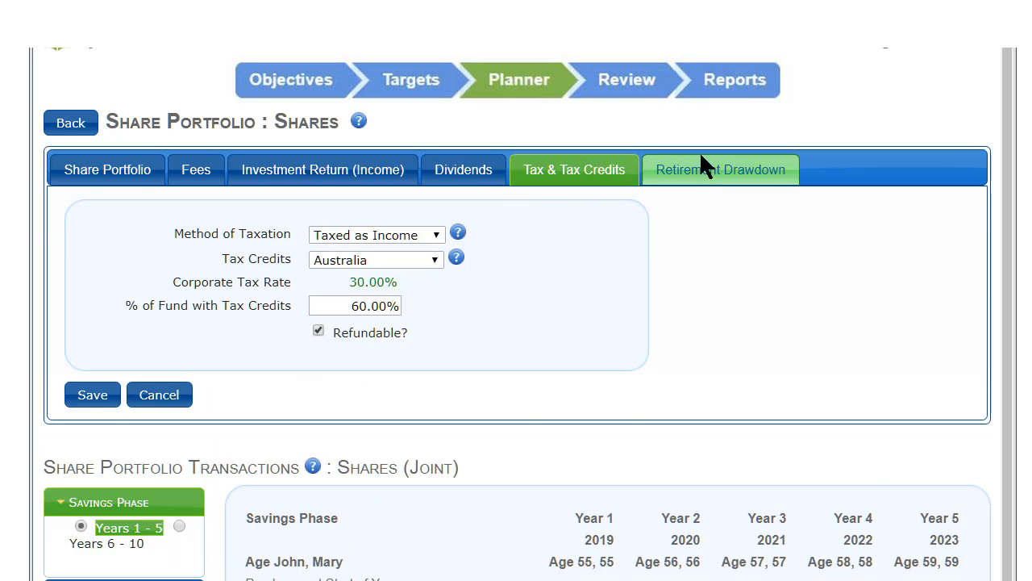
Set the Shares retirement drawdown to last 20 years, activate it, and save
click(703, 165)
click(492, 168)
text(20)
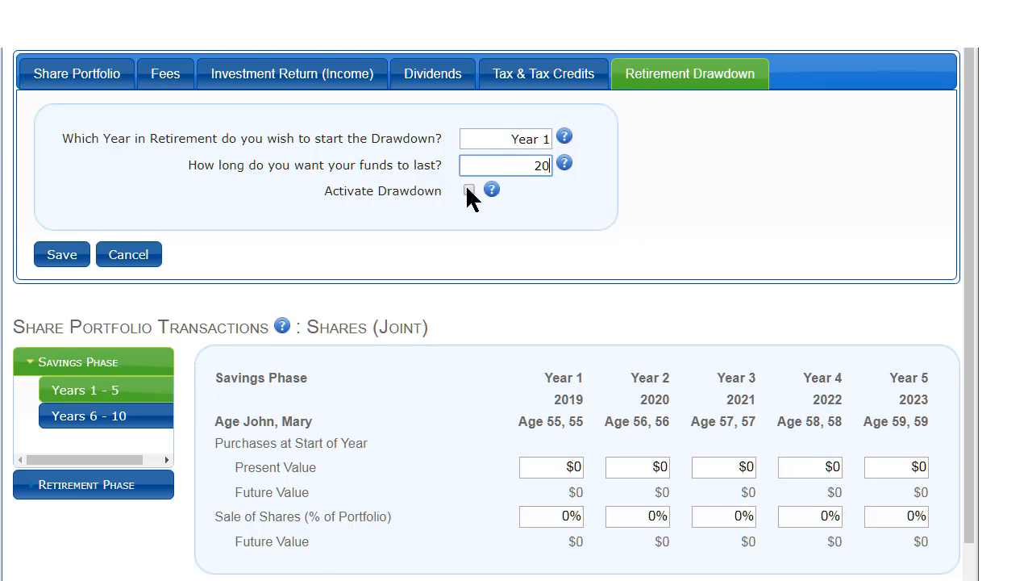
click(470, 190)
click(62, 255)
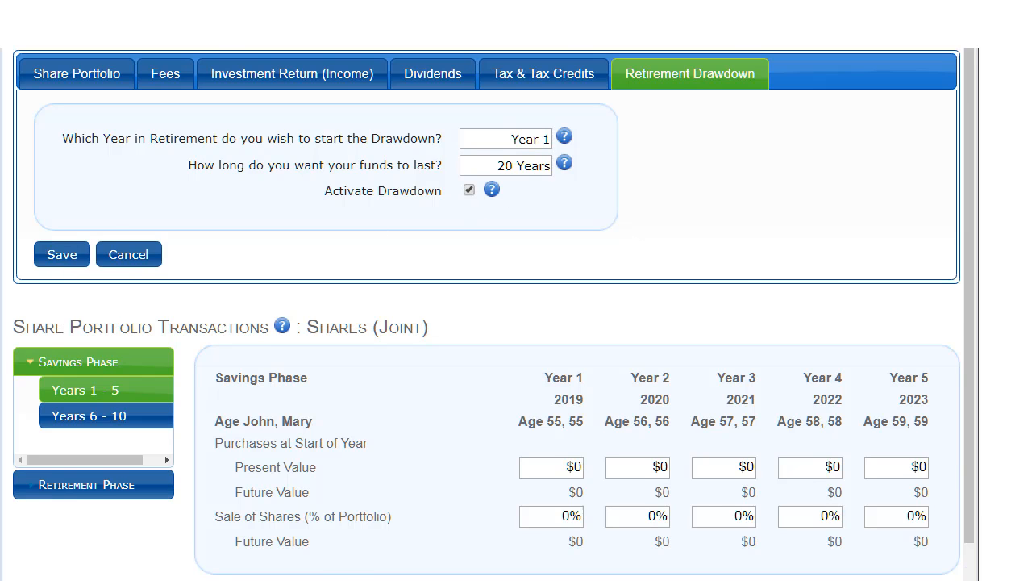
scroll(797, 129, down, 6)
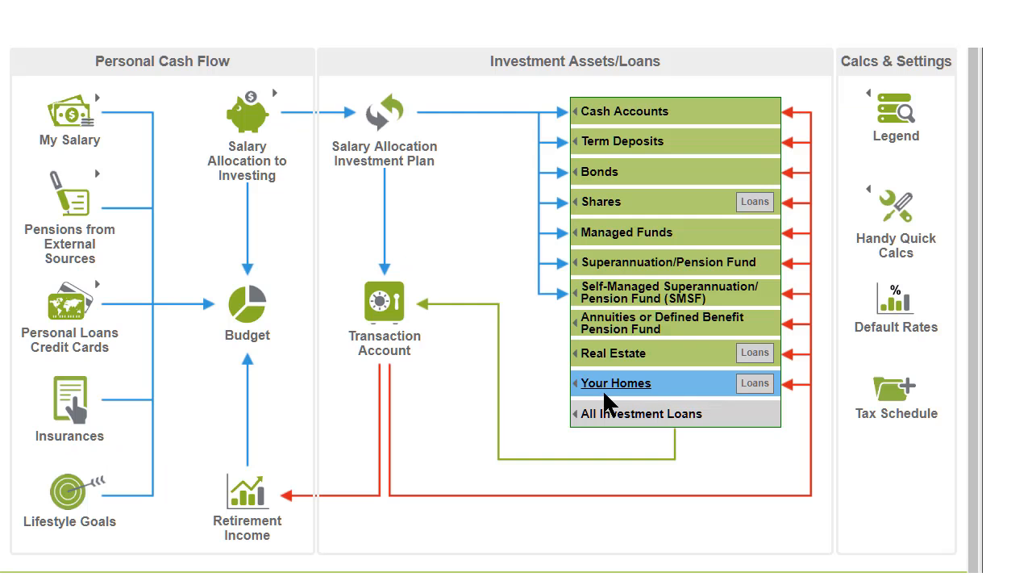
Create a jointly owned home named Our House and mark it as a currently owned property
click(607, 385)
text(O)
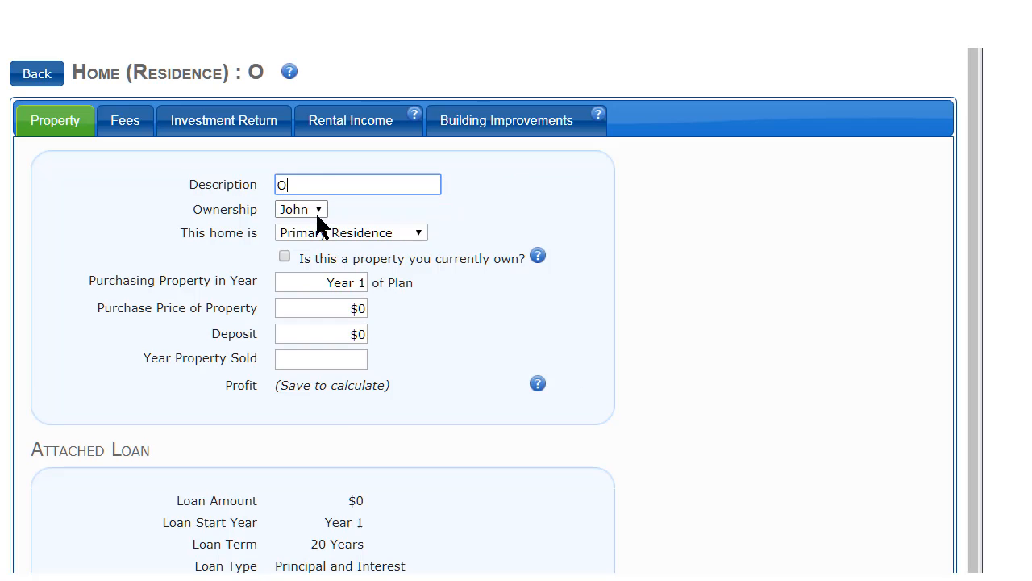
text(ur House)
click(315, 212)
click(290, 254)
click(285, 256)
Set Our House's current property value to $1,000,000 and its purchase price to $800,000
click(294, 282)
text(1000)
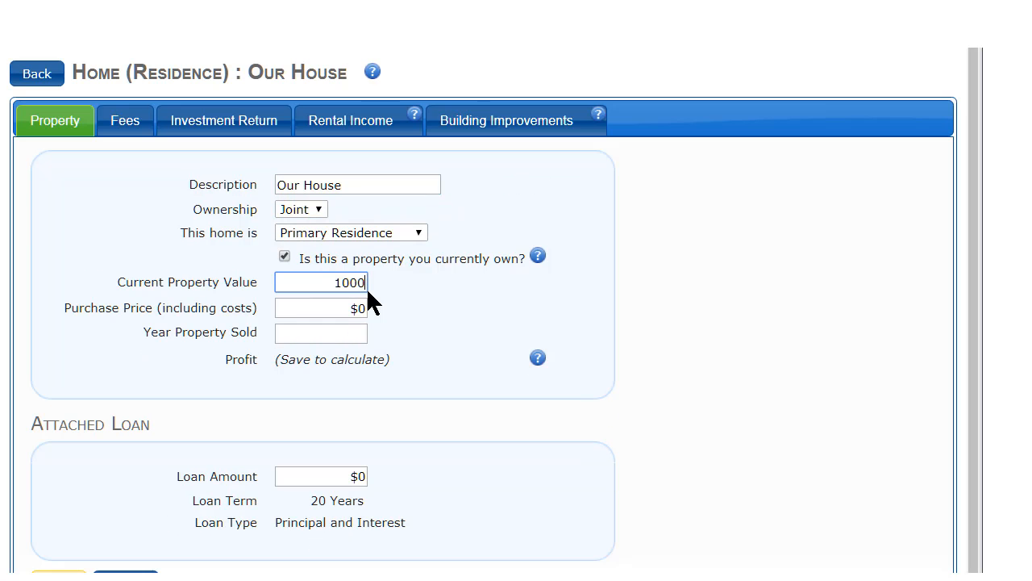
text(000)
key(Tab)
text(800000)
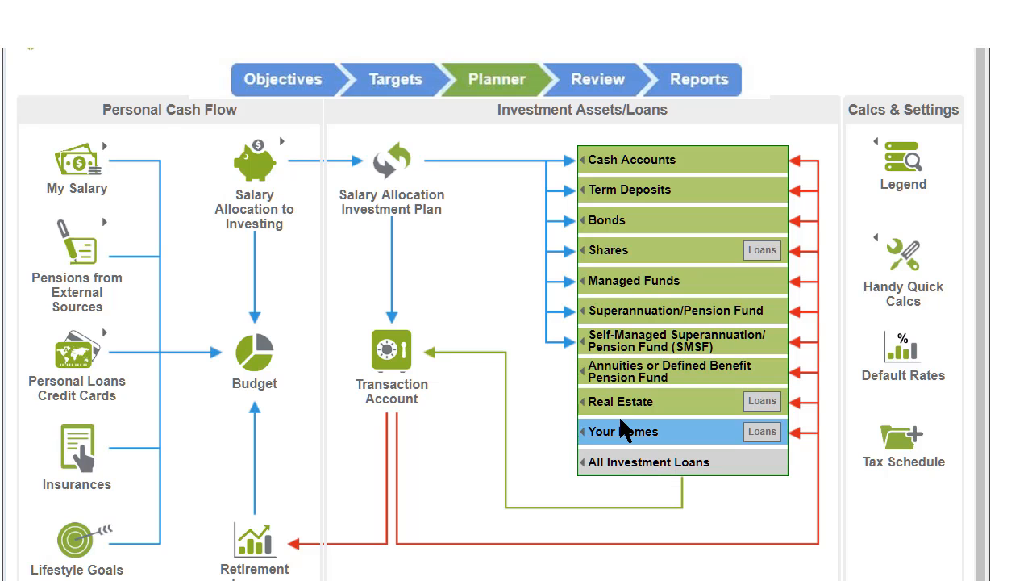
Create and save a jointly owned self-managed superannuation fund named Our SMSF
mouse_move(582, 341)
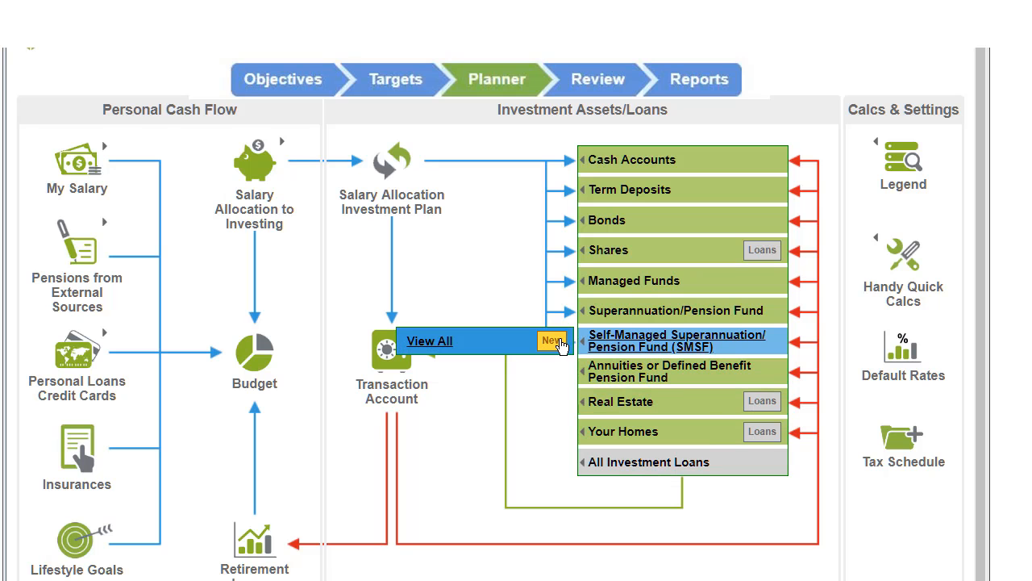
click(553, 341)
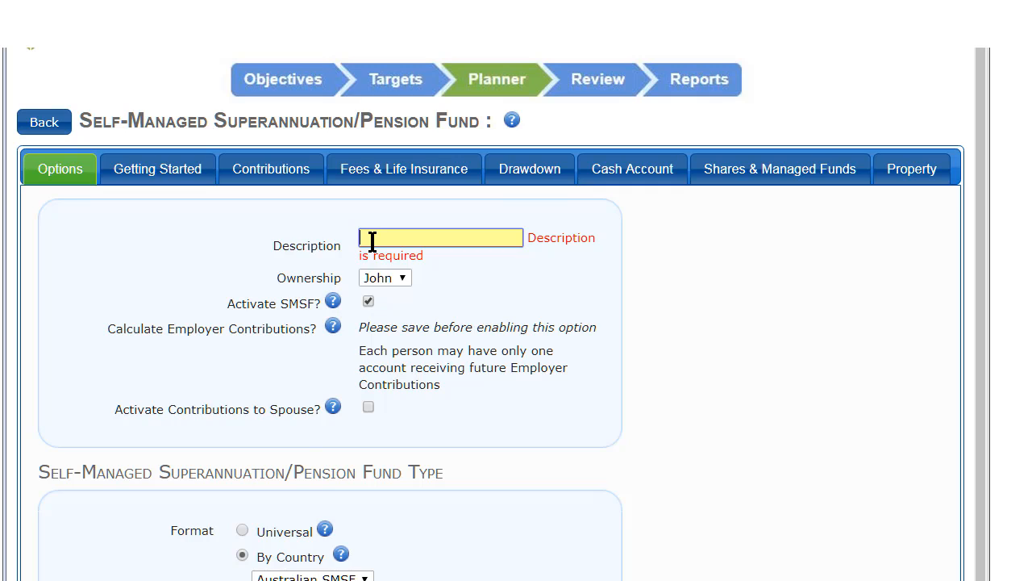
text(Our S)
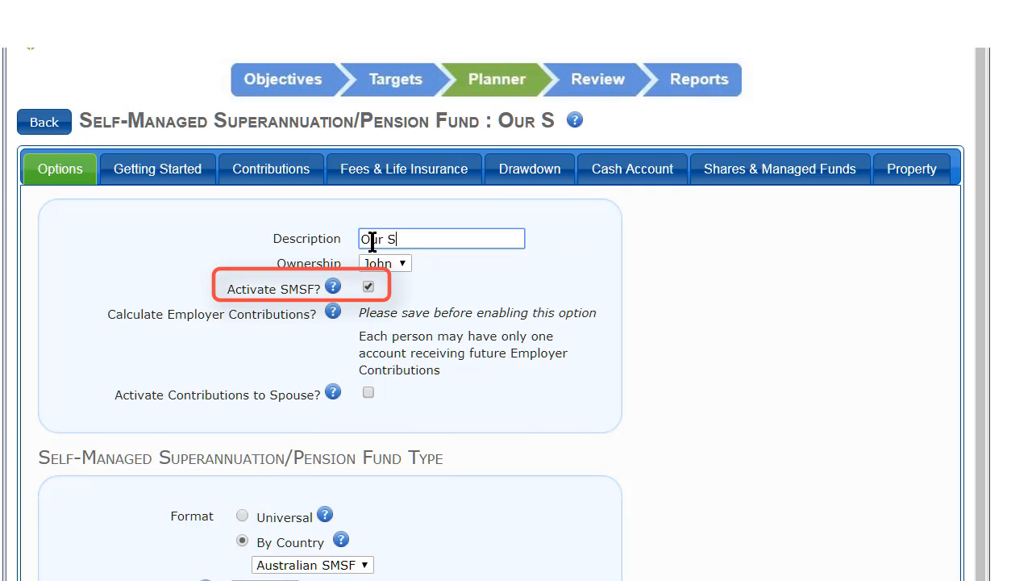
text(MSF)
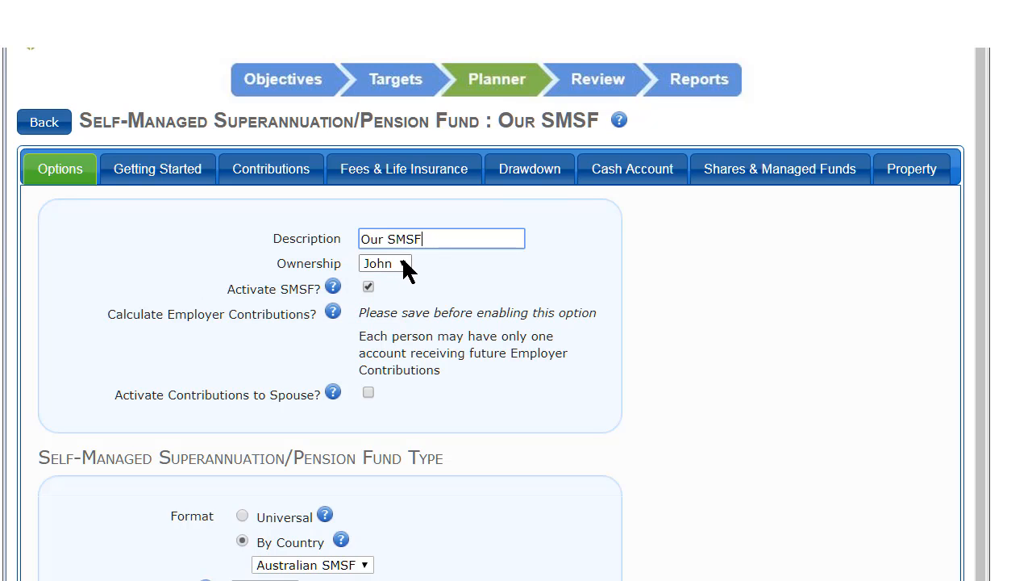
click(403, 266)
click(394, 307)
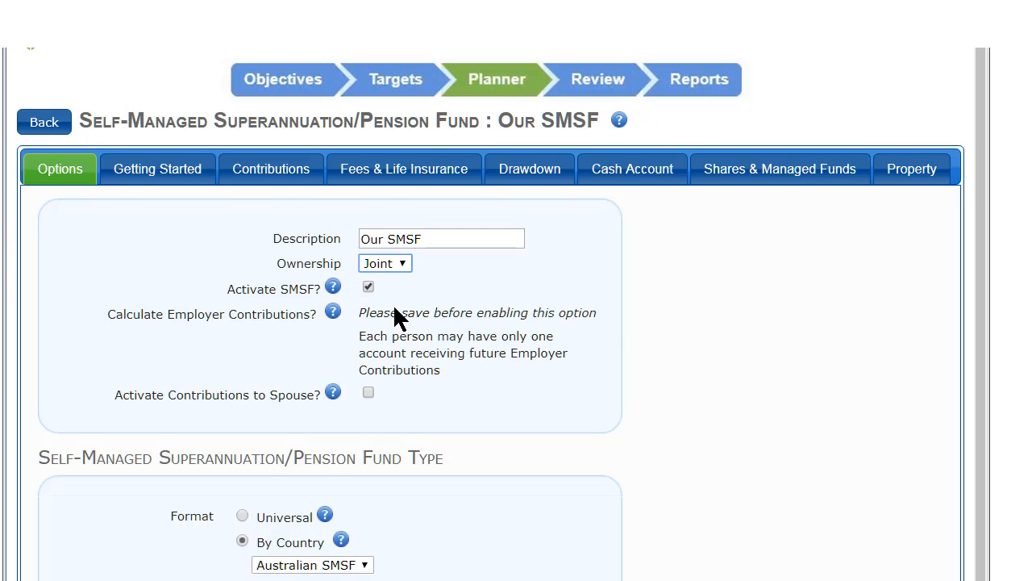
scroll(394, 315, down, 2)
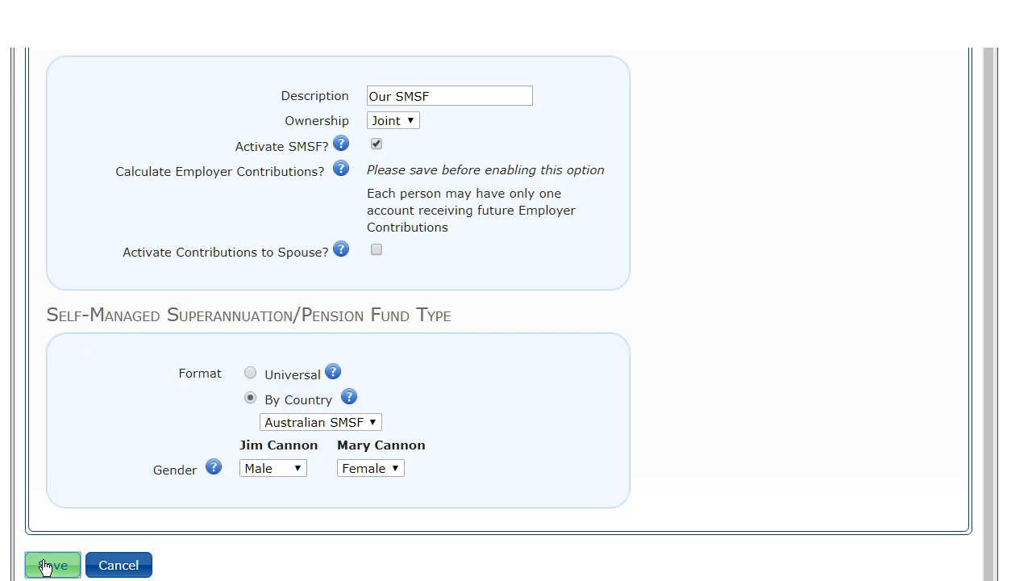
click(44, 565)
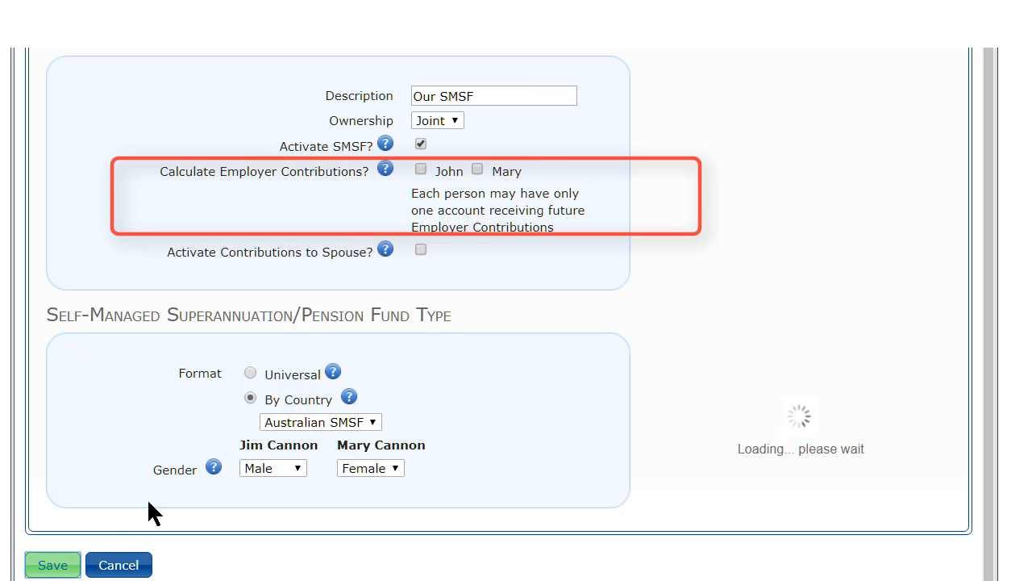
Enable employer contribution calculation for both partners and spouse contributions in Our SMSF, and save the options
click(421, 168)
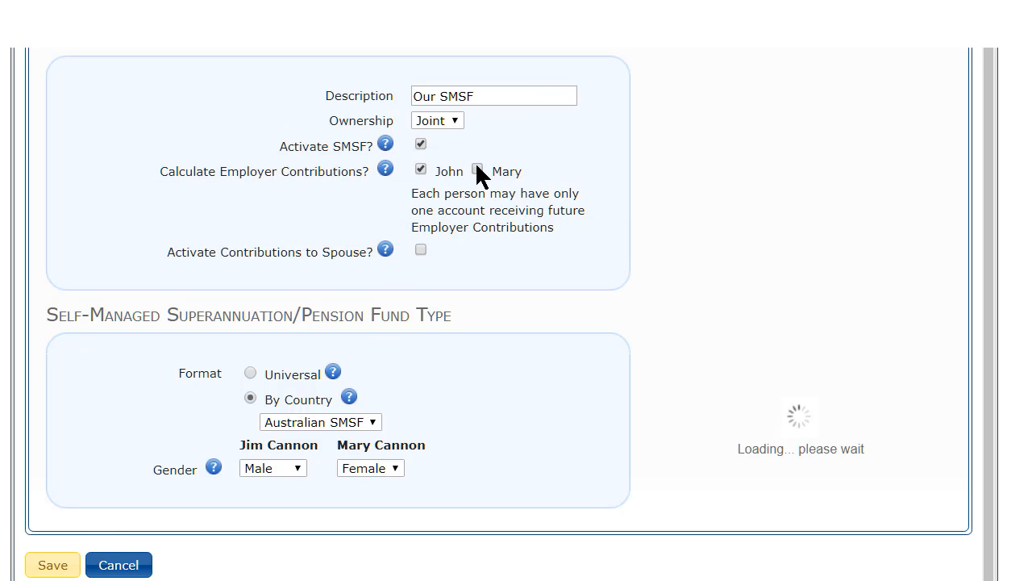
click(478, 168)
click(421, 249)
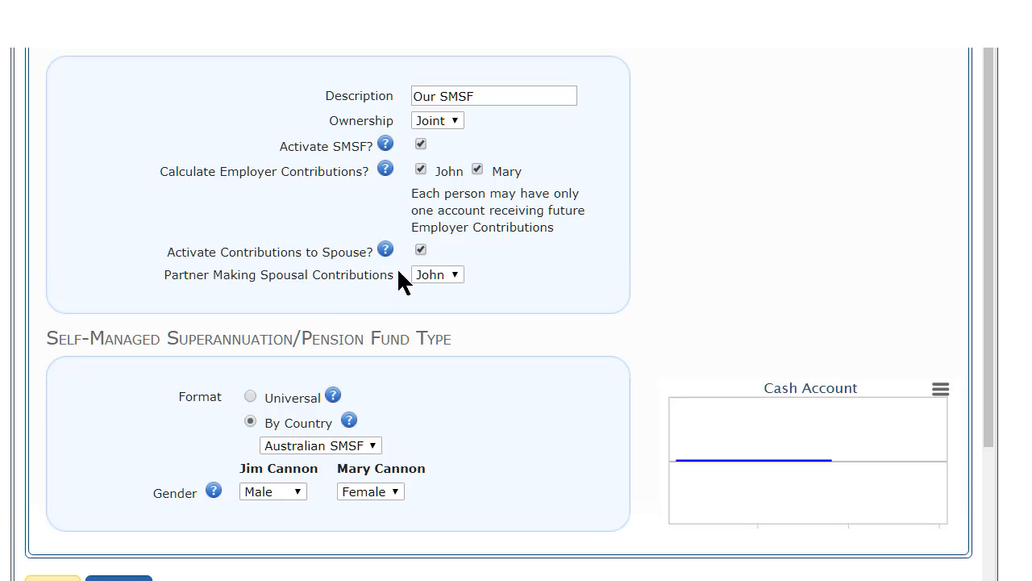
click(53, 578)
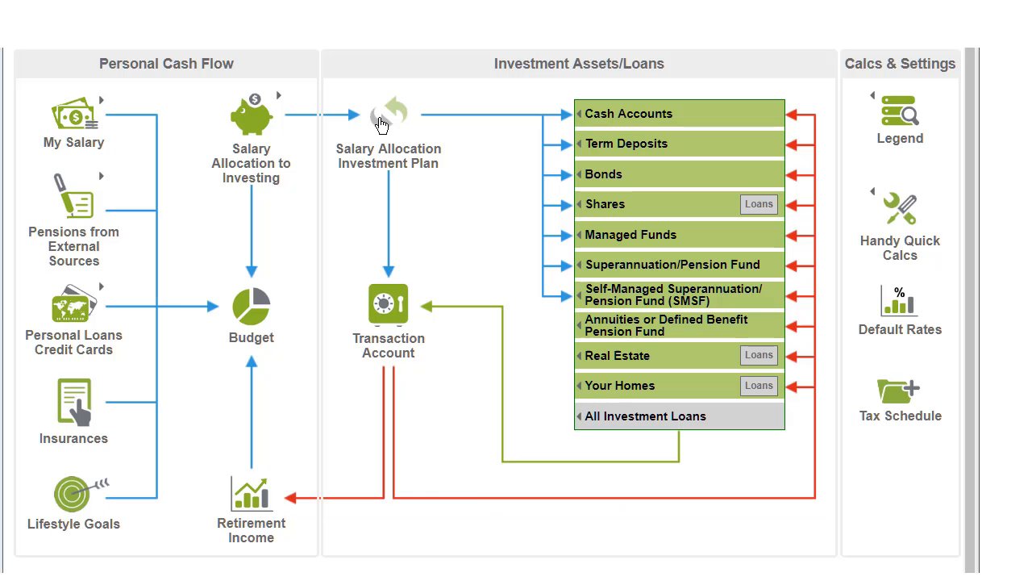
Activate Our SMSF in the salary allocation investment plan and allocate 5% after-tax contributions for each partner in Years 1-5, saving the plan
click(381, 124)
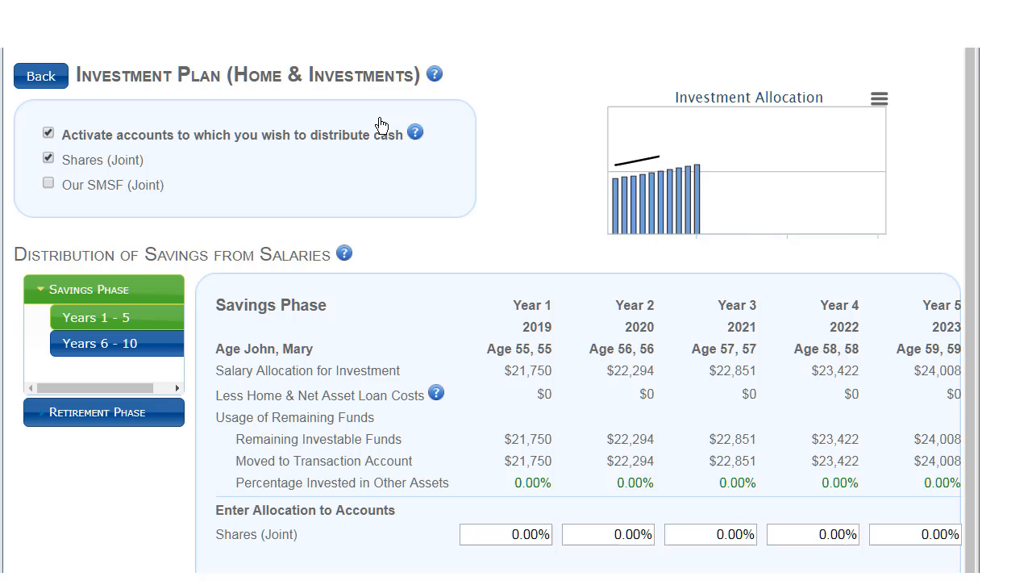
click(49, 184)
scroll(564, 323, down, 3)
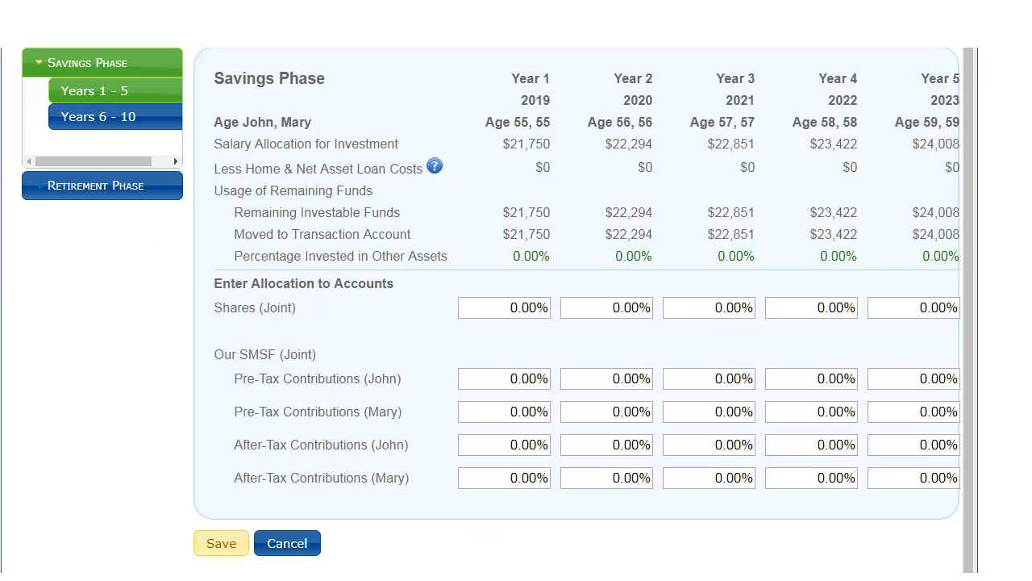
click(504, 448)
text(5)
click(500, 478)
text(5)
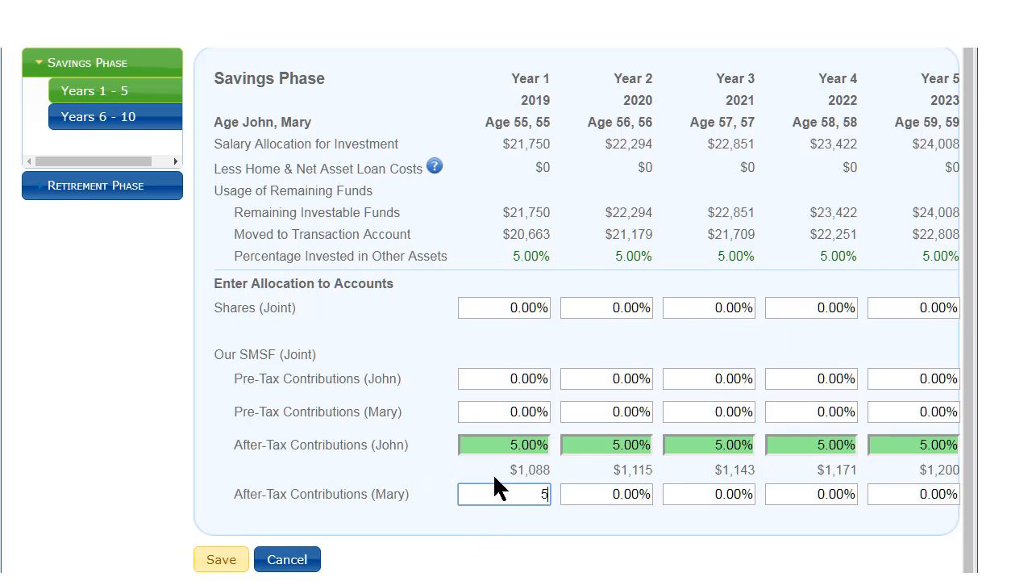
click(242, 557)
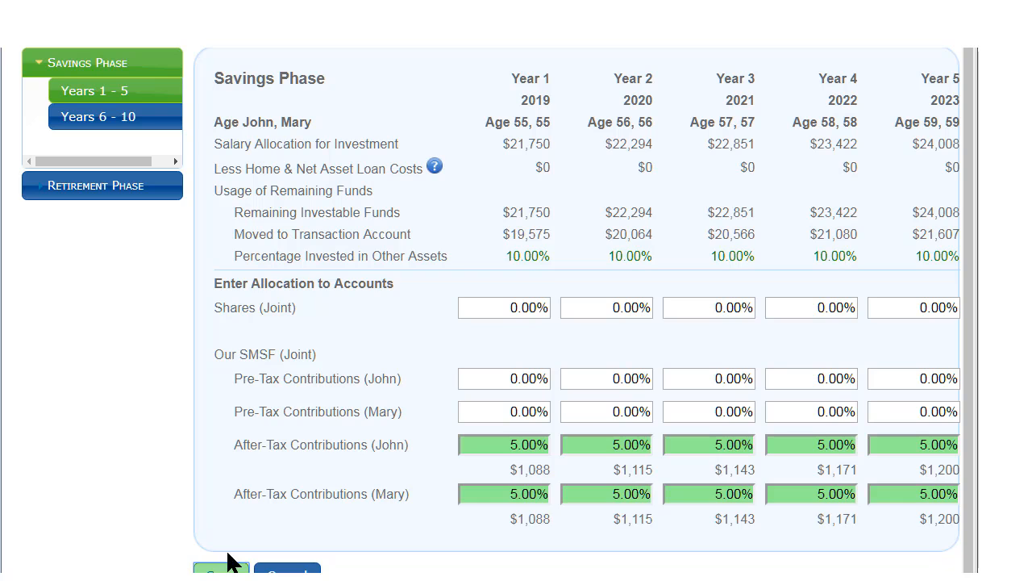
Allocate 5% after-tax contributions to Our SMSF for each partner in Years 6-10 and save
click(154, 122)
click(490, 445)
text(5)
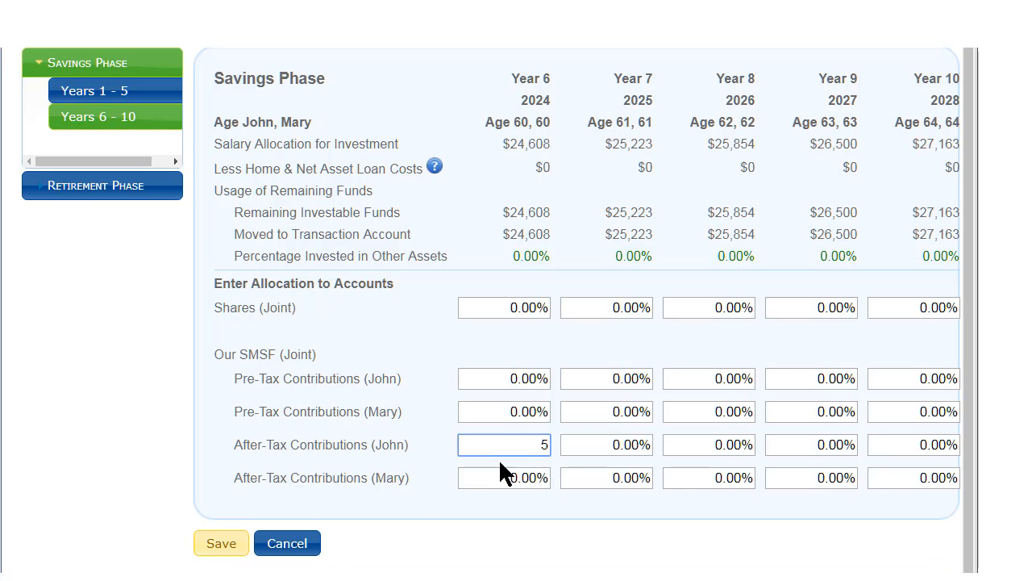
click(506, 482)
text(5)
click(219, 558)
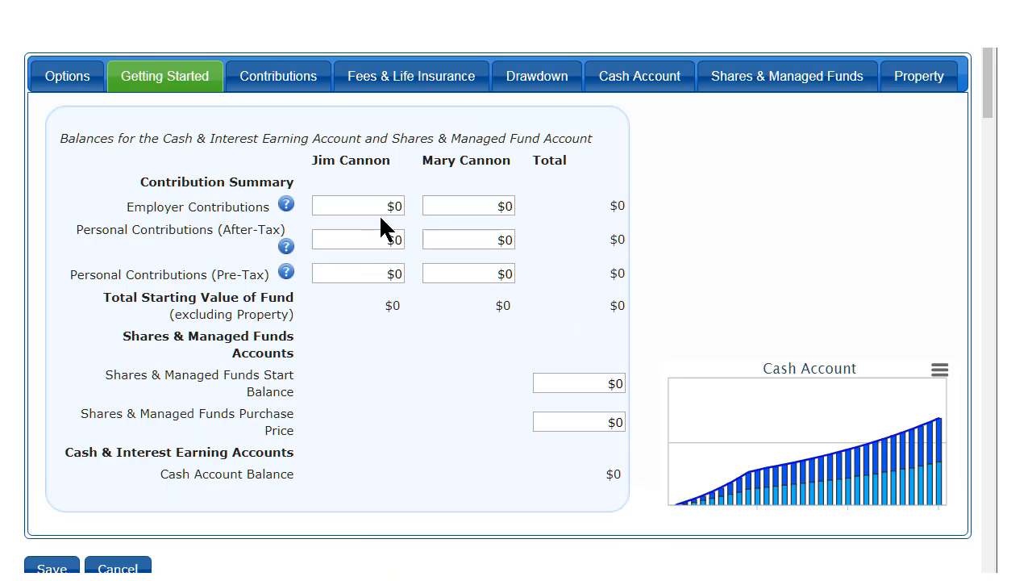
Set Our SMSF's starting employer contributions to $300,000 for the first partner and $200,000 for the second
click(385, 208)
text(300,000)
key(Tab)
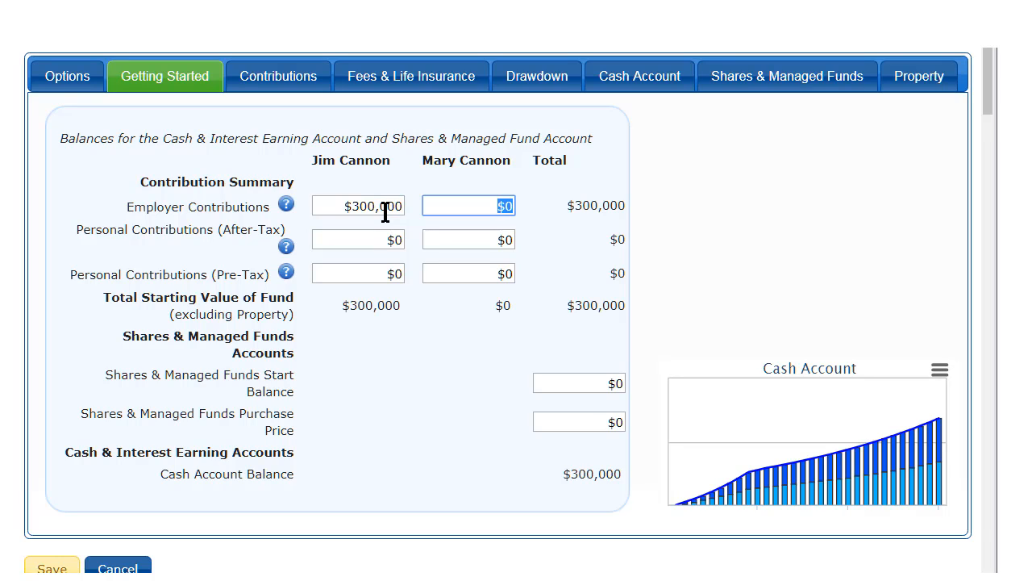
text(200,)
text(0000)
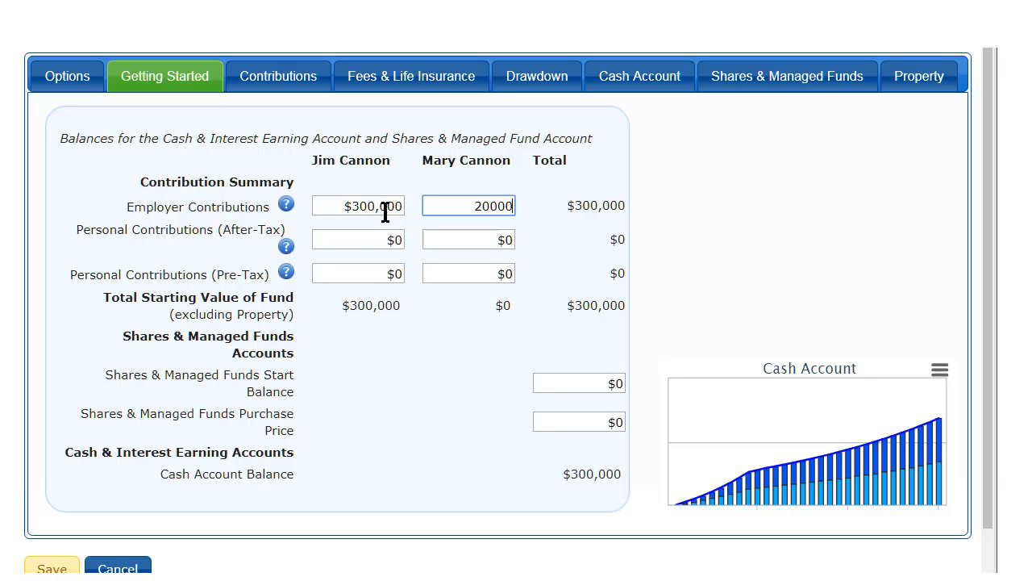
Set Our SMSF's starting after-tax personal contributions to $60,000 for the first partner and $40,000 for the second
key(Tab)
text(60000)
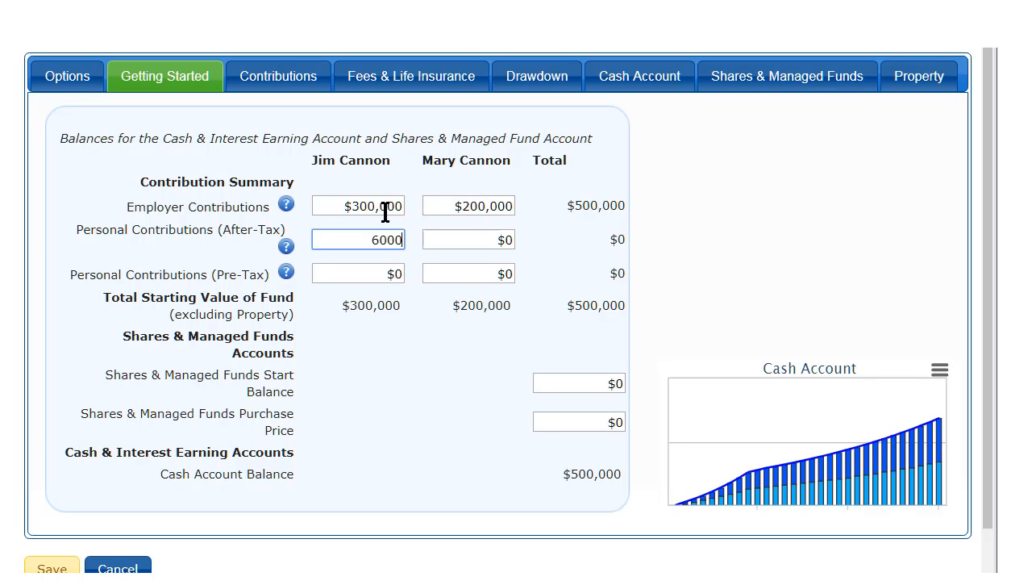
key(Tab)
text(40,00)
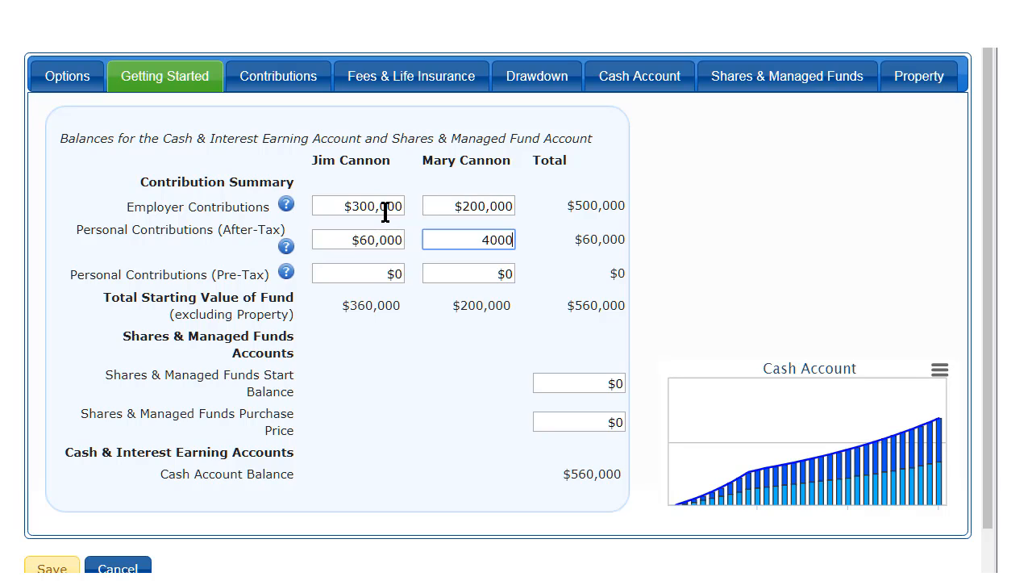
text(0)
Set Our SMSF's starting pre-tax personal contributions to $240,000 for the first partner and $160,000 for the second
key(Tab)
text(24)
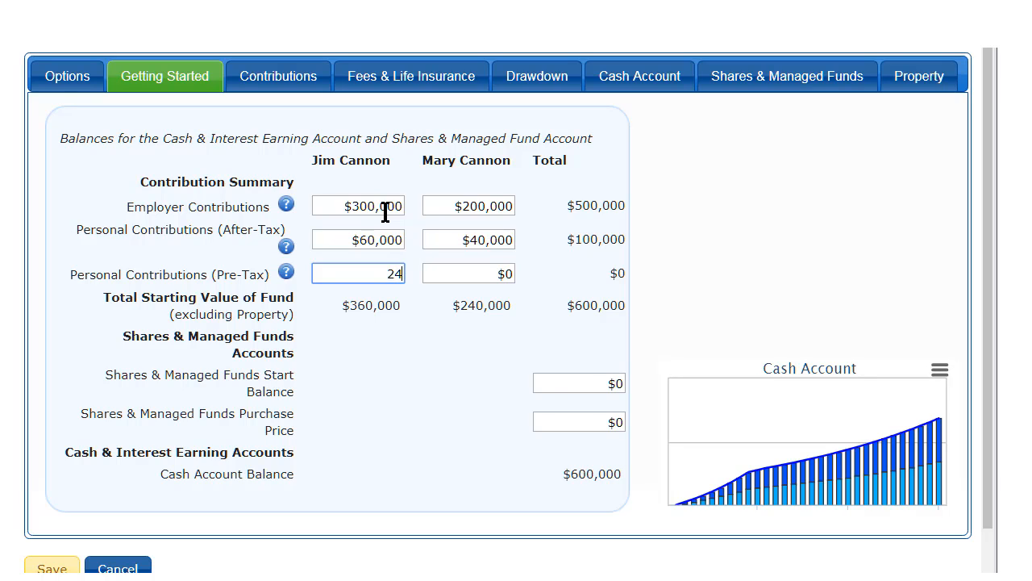
text(0,000)
key(Tab)
text(16)
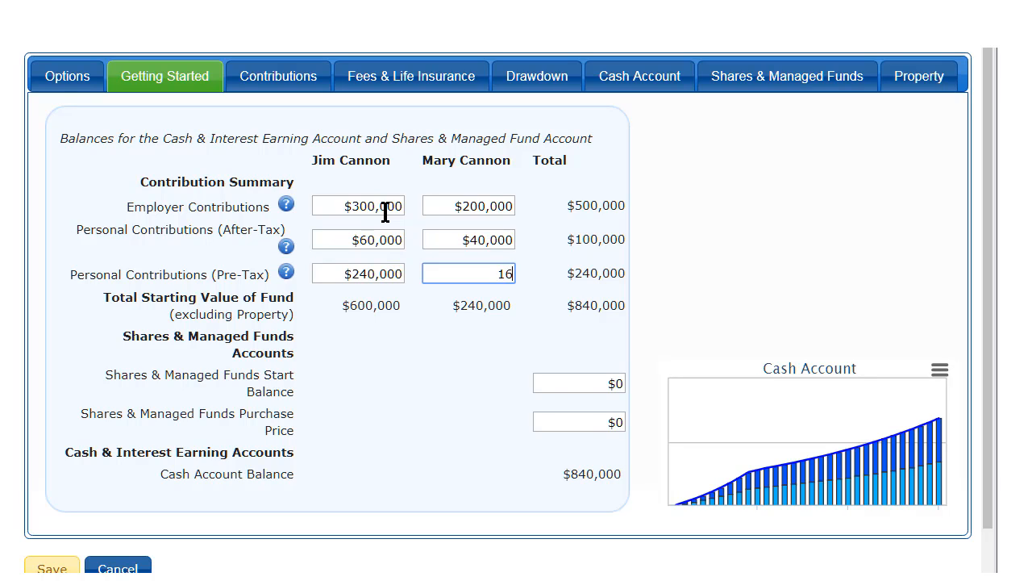
text(0000)
Set the shares and managed funds start balance to $600,000 and purchase price to $400,000, and save the fund
key(Tab)
text(600,000)
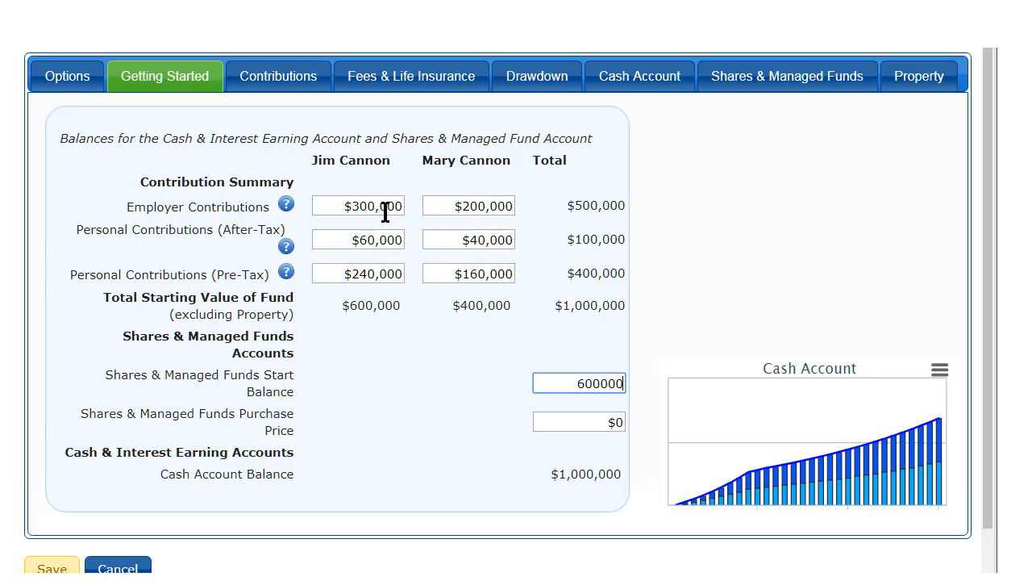
click(615, 423)
text(40000)
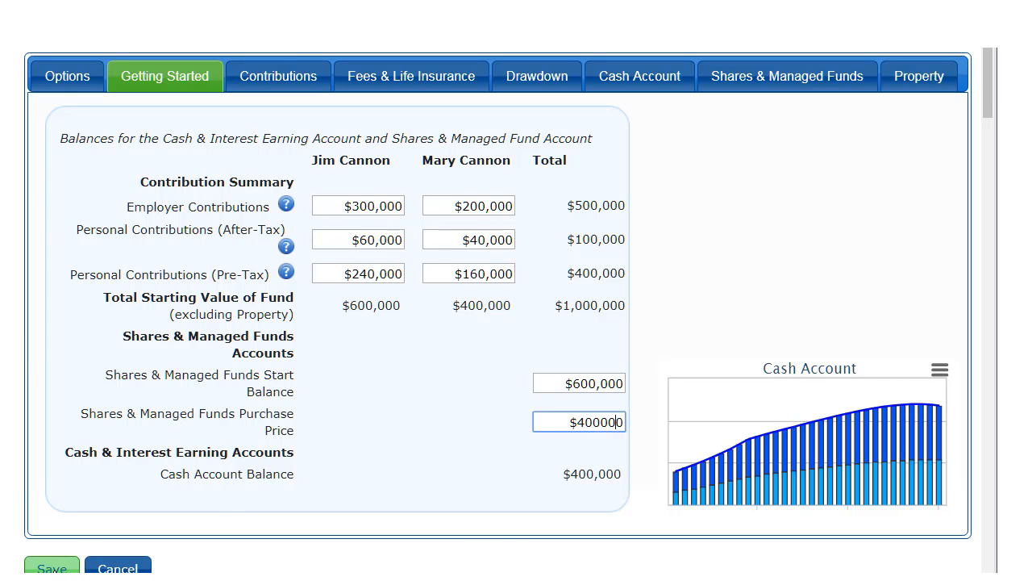
click(51, 567)
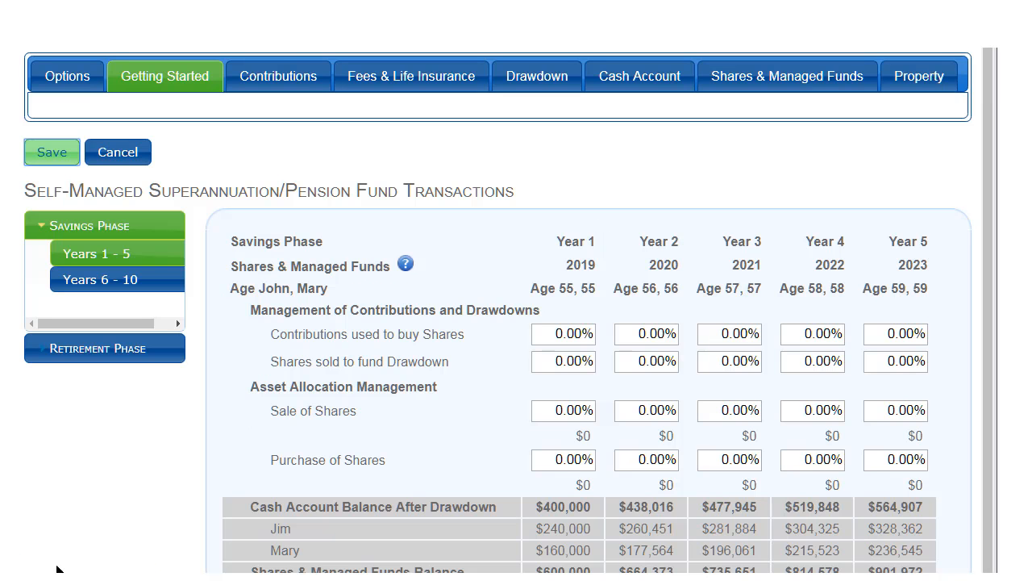
Add a new property to the SMSF, describe it as Property A and mark it as currently owned
click(930, 76)
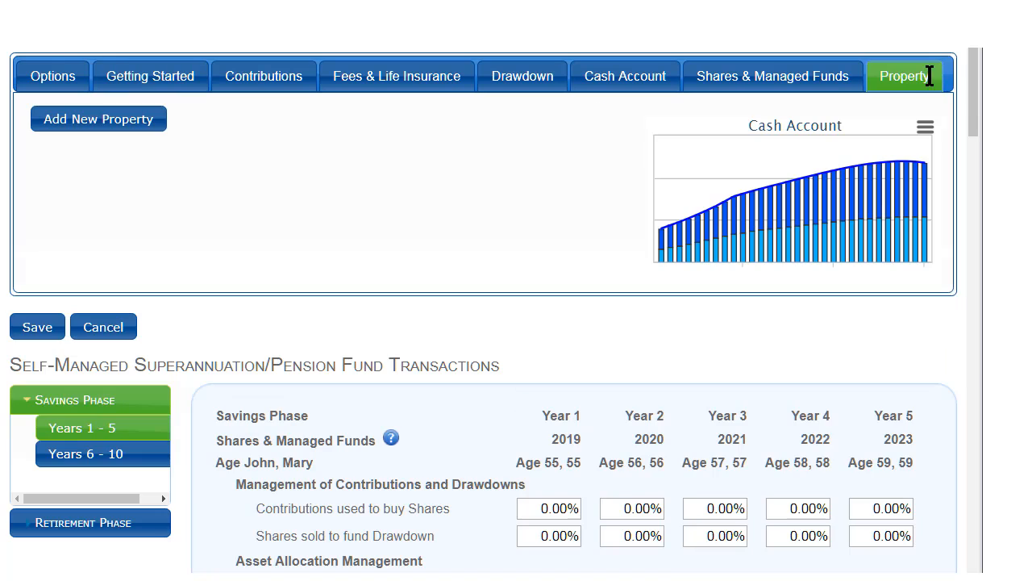
click(116, 129)
text(Propert)
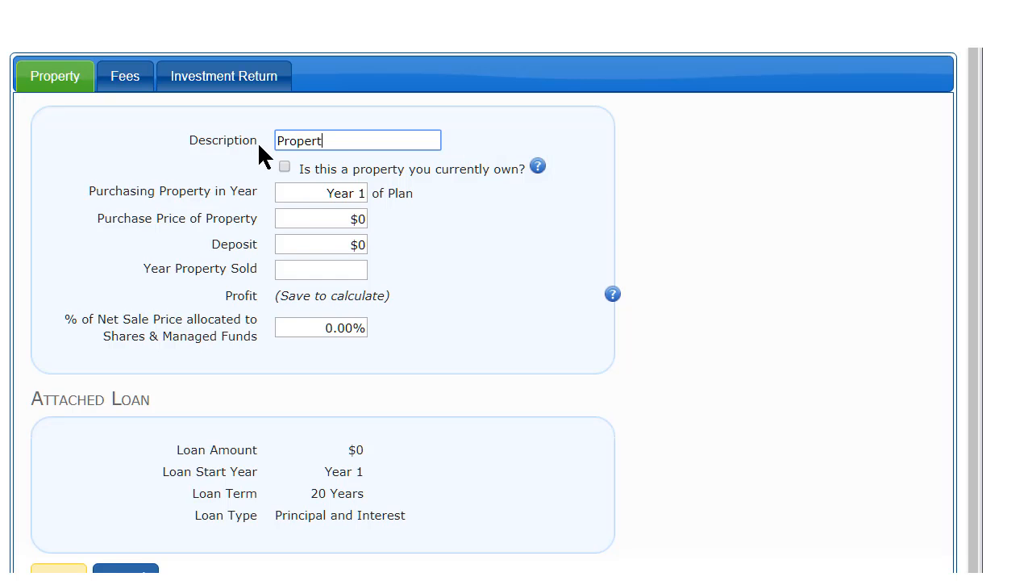
text(y A)
click(284, 166)
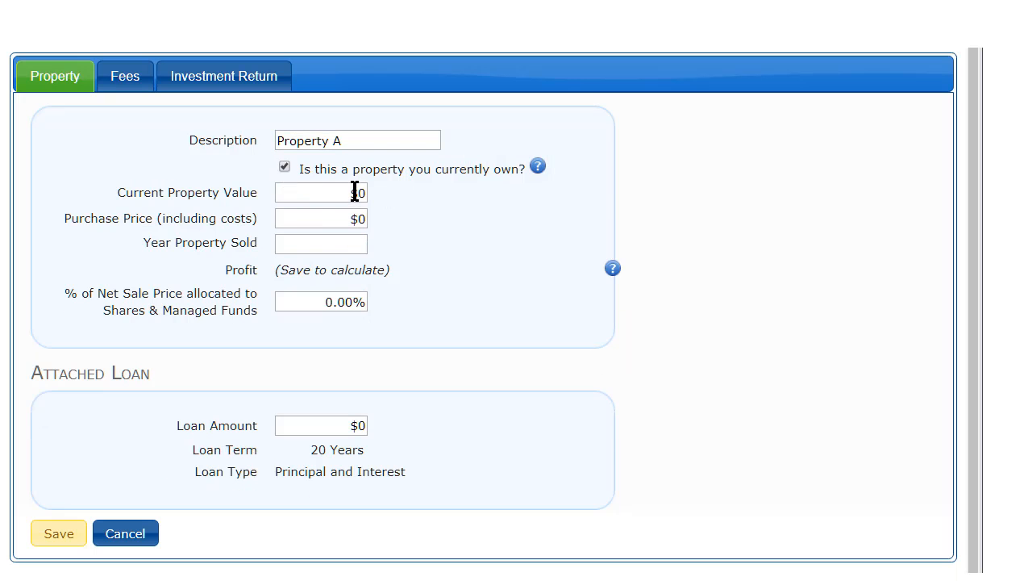
Set Property A's current value to $600,000 and its purchase price including costs to $400,000
click(355, 192)
text(600000)
key(Tab)
text(4)
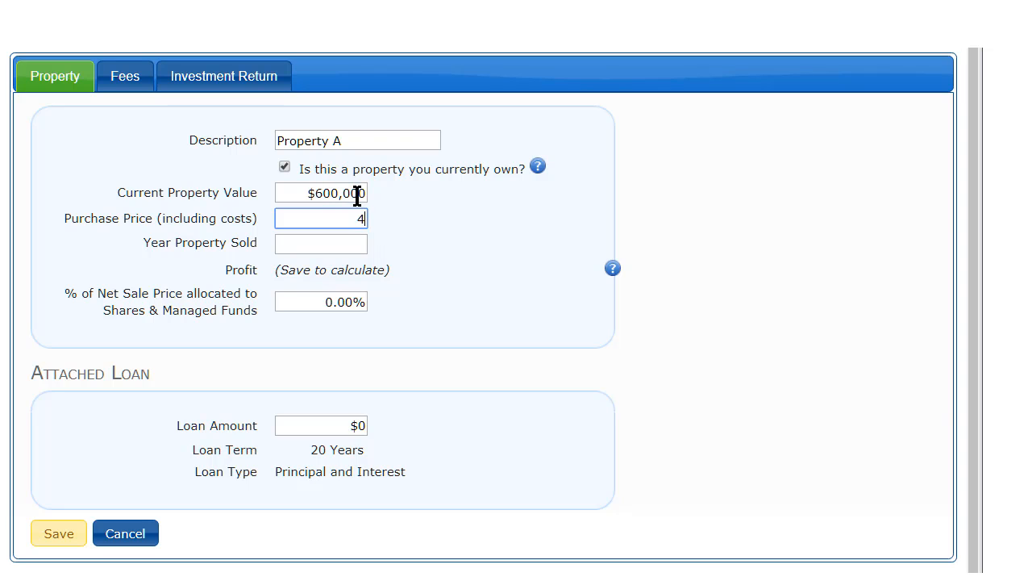
text(00,000)
key(Tab)
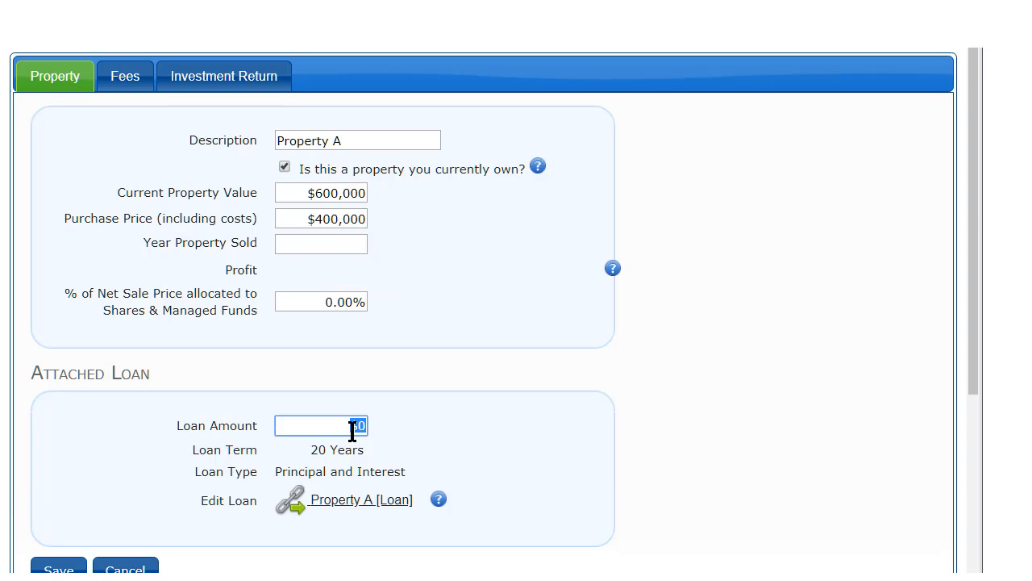
Set Property A's attached loan to $100,000 with a 10-year term and save the loan
text(100,000)
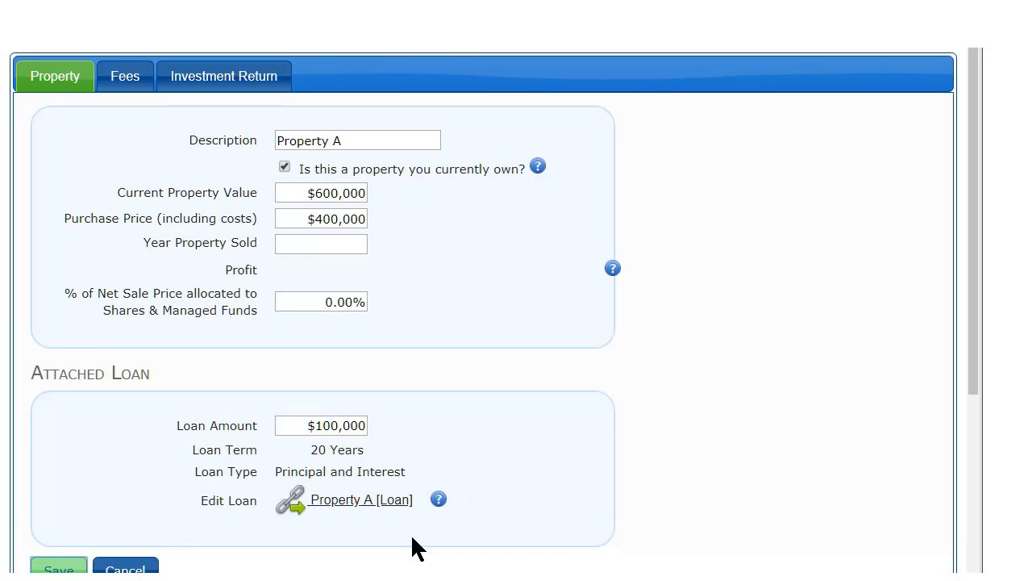
click(381, 501)
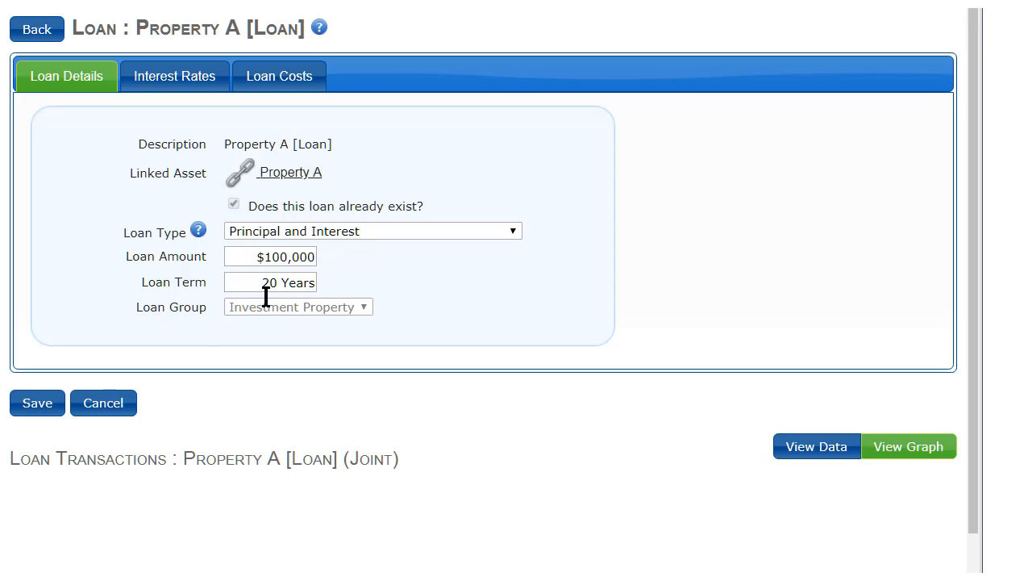
click(262, 287)
text(10)
click(30, 409)
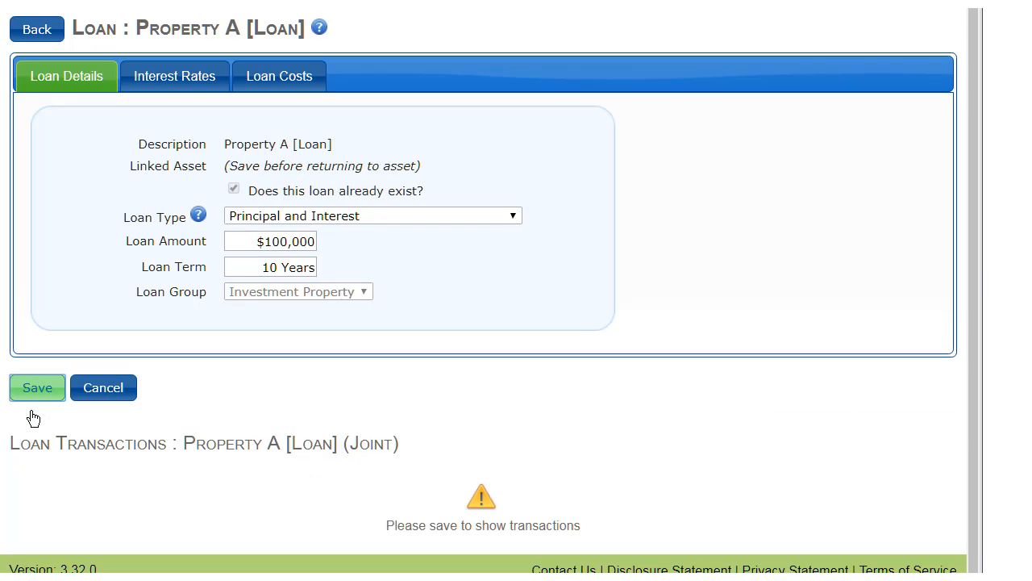
Review the interest rates and the loan cost calculation method of Property A's loan
click(173, 83)
click(276, 81)
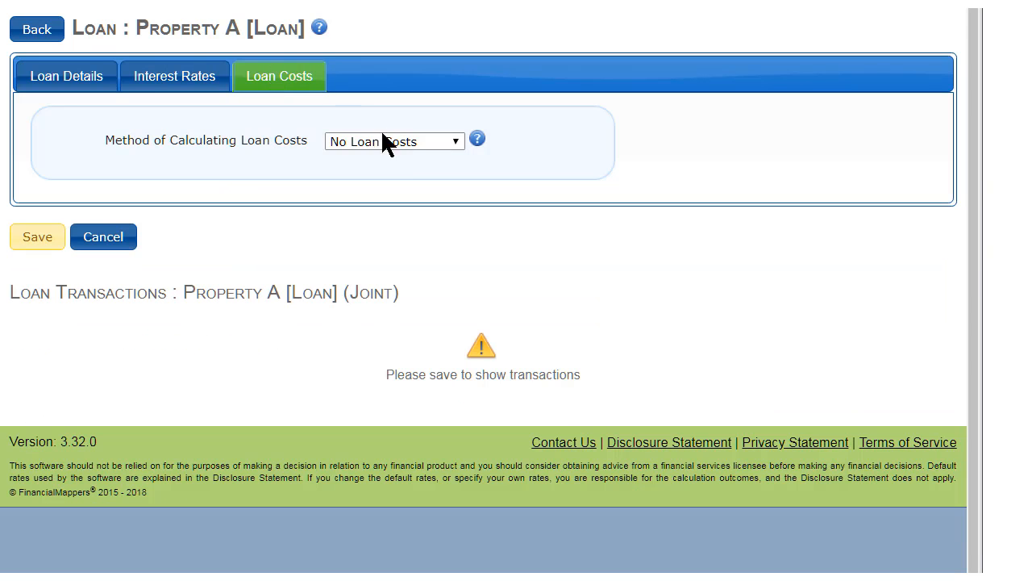
click(456, 143)
click(459, 139)
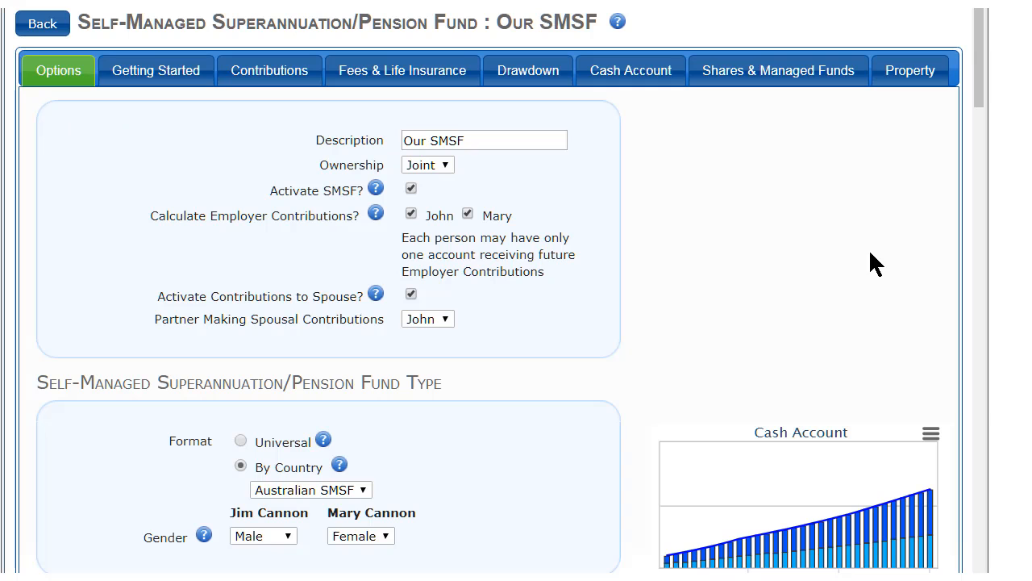
Open the asset allocation of Our SMSF's shares and managed funds
click(798, 75)
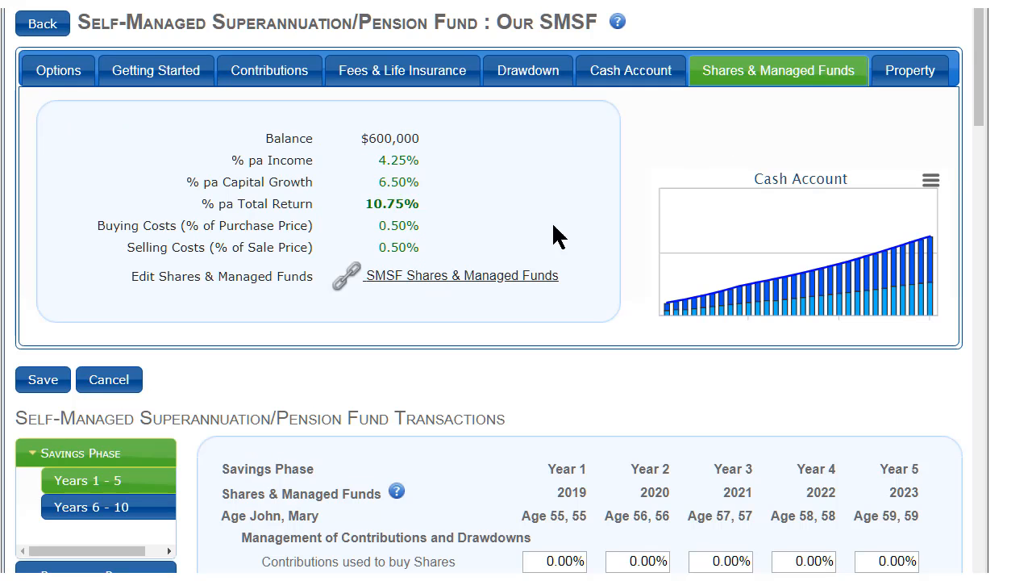
click(474, 276)
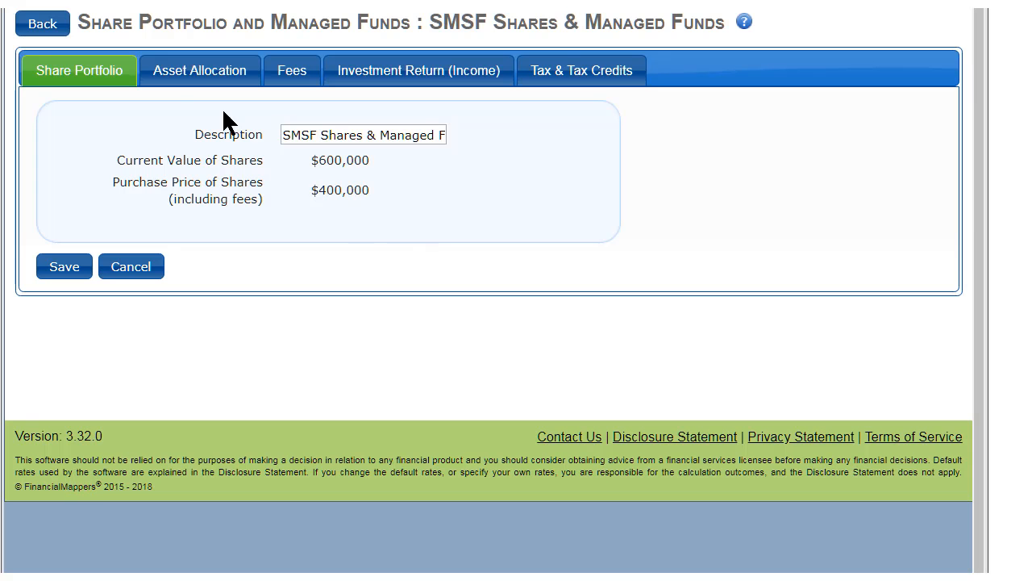
click(200, 71)
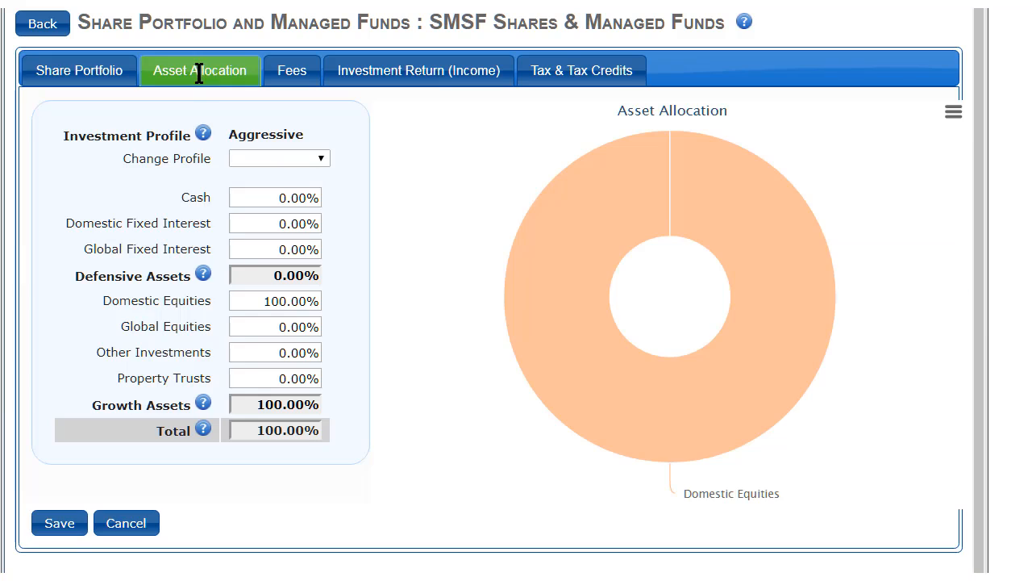
Try the High Growth investment profile for the SMSF shares and managed funds and switch back to Aggressive
click(321, 160)
click(298, 236)
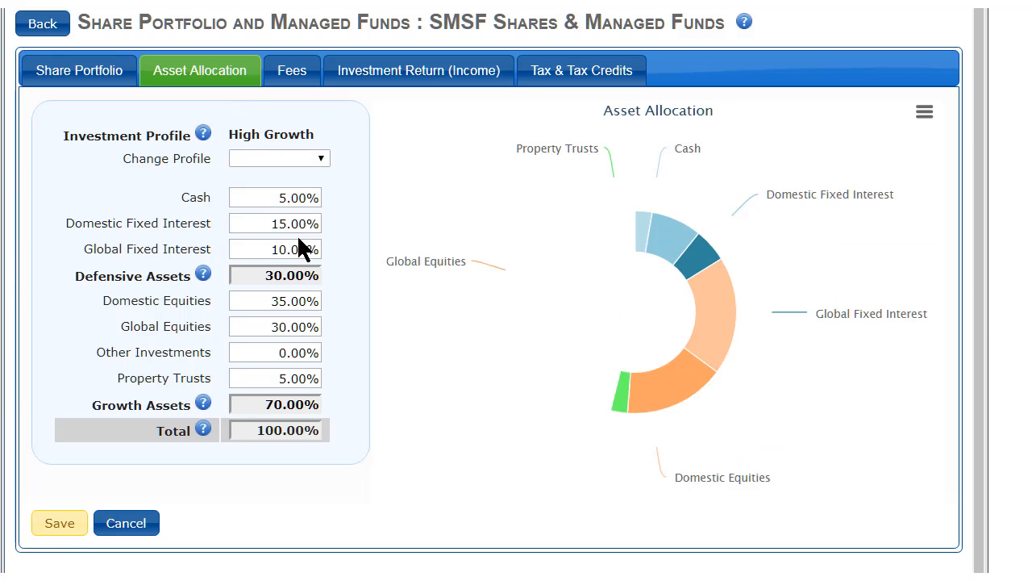
click(320, 157)
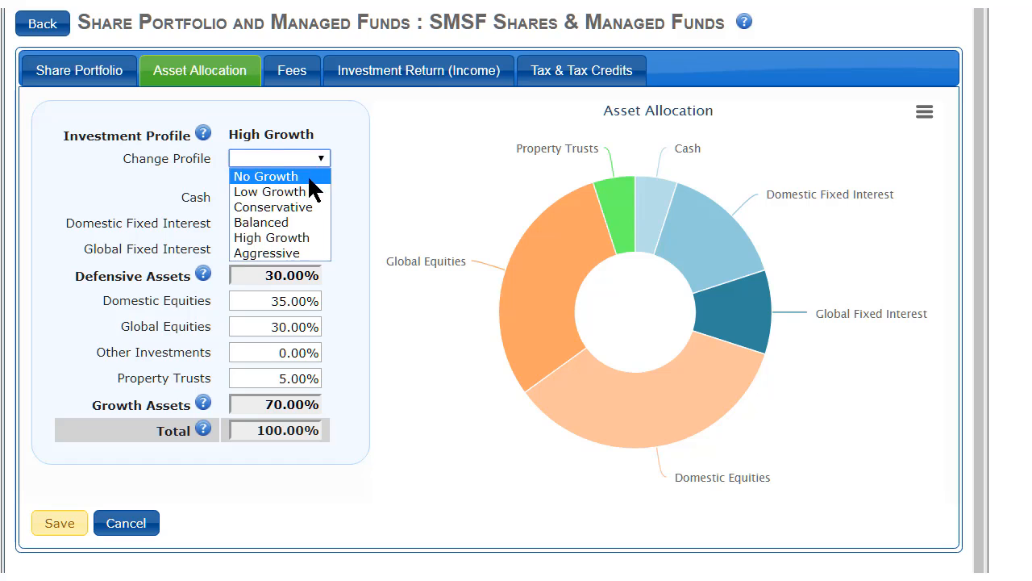
click(296, 251)
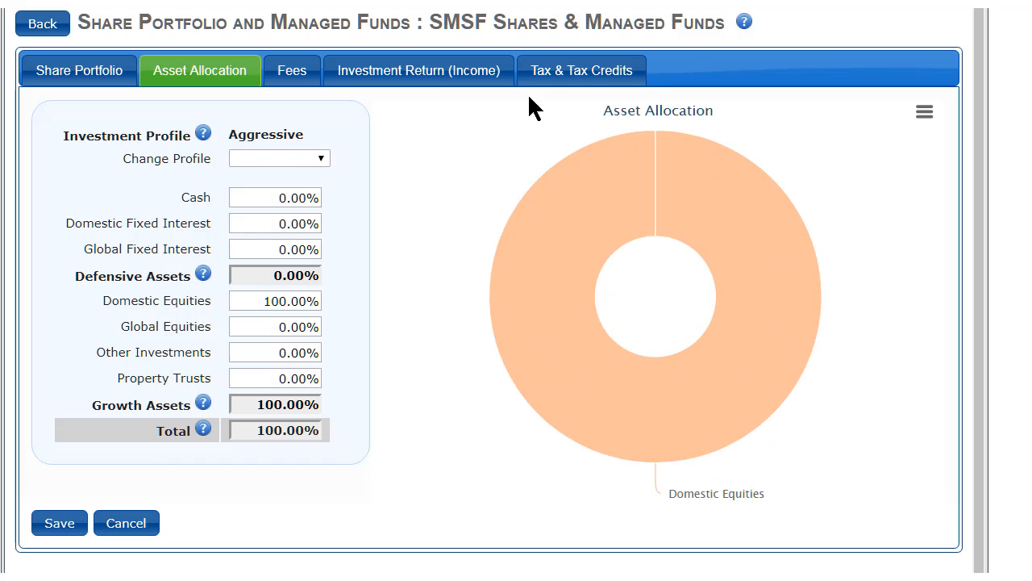
Set the percentage of the SMSF share fund with tax credits to 60% and save
click(560, 75)
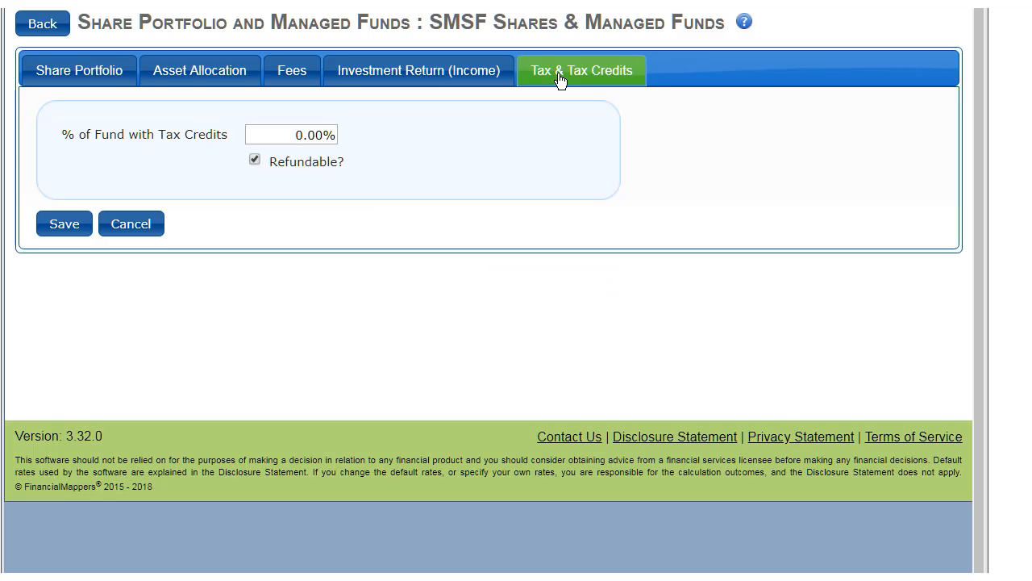
click(284, 134)
text(60)
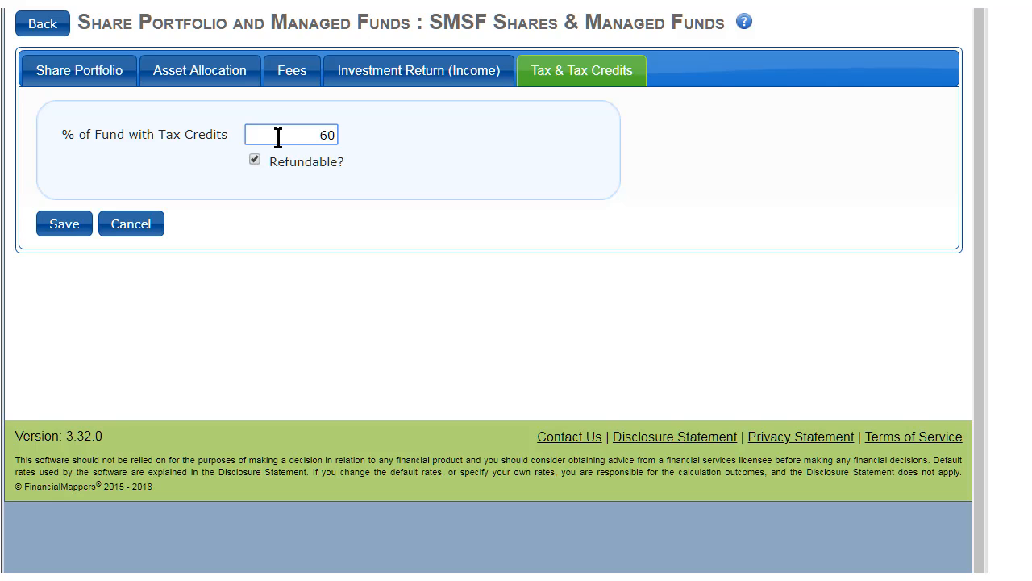
click(56, 225)
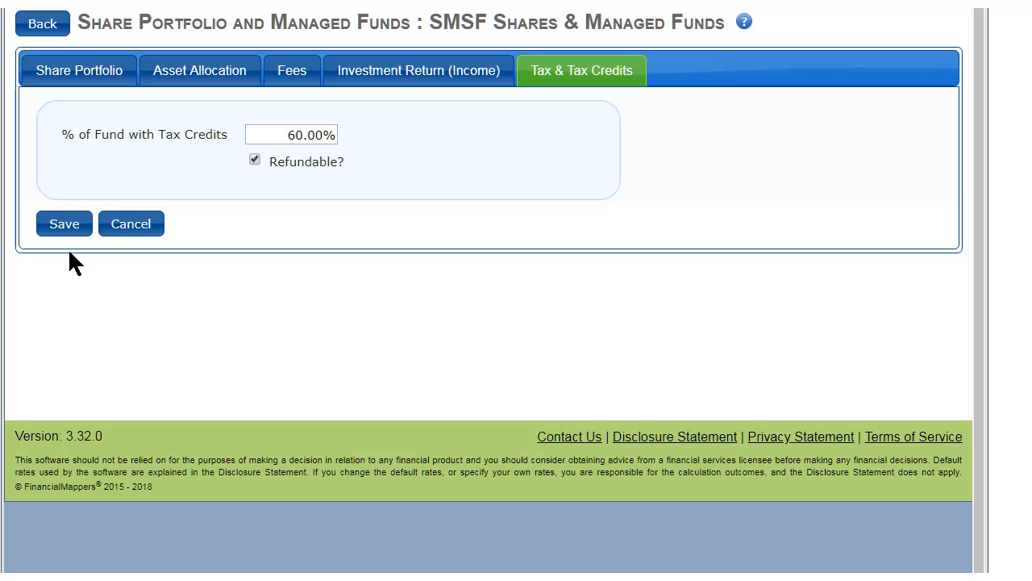
Set the SMSF share fund's management fee to 1% of fund value and save
click(307, 74)
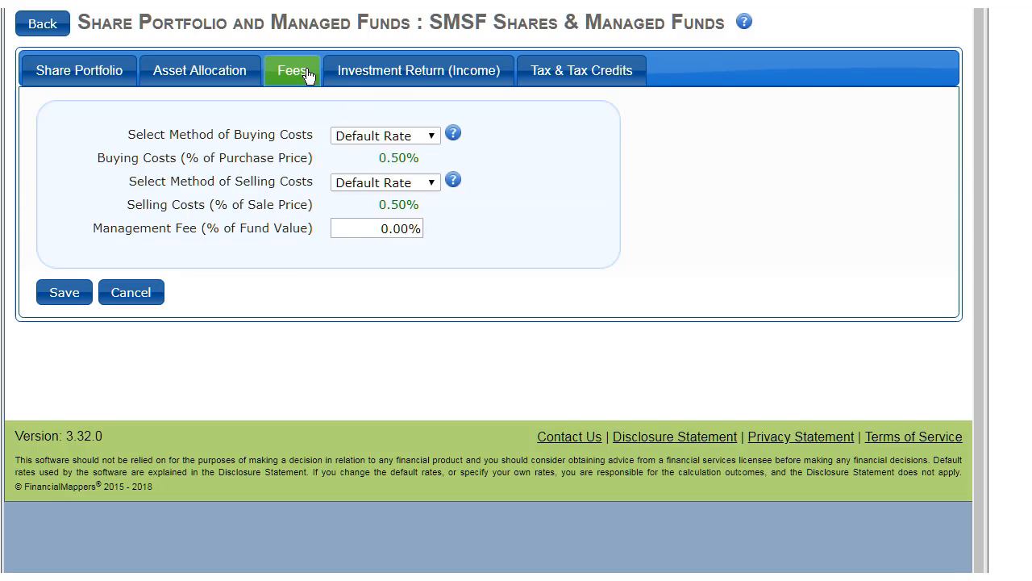
click(380, 228)
text(1)
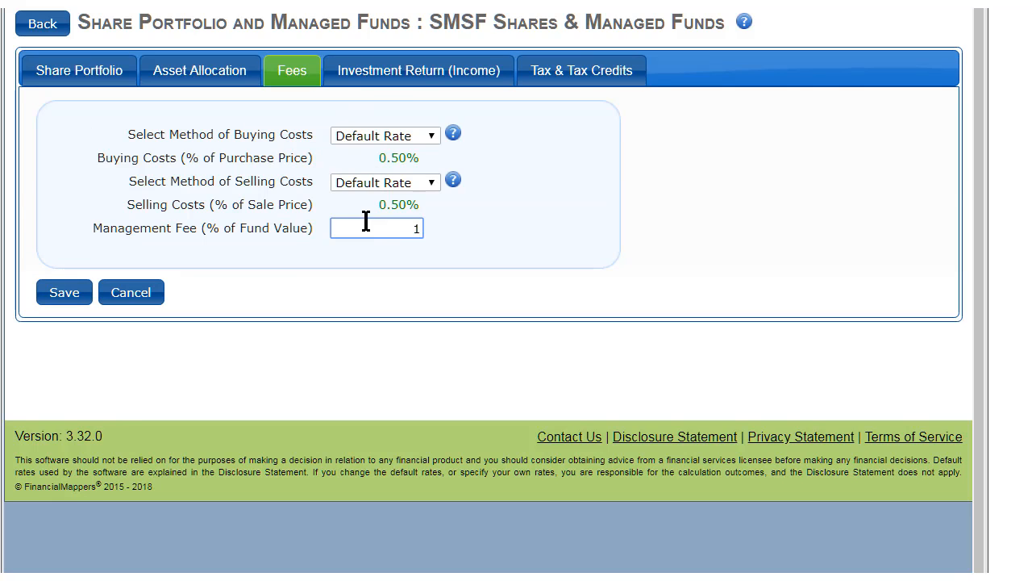
click(69, 292)
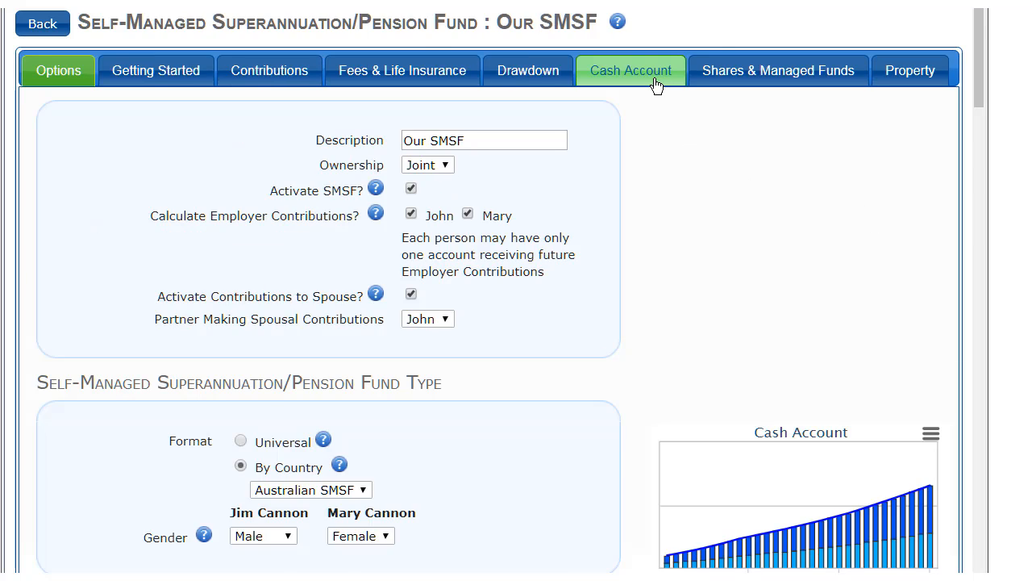
click(652, 79)
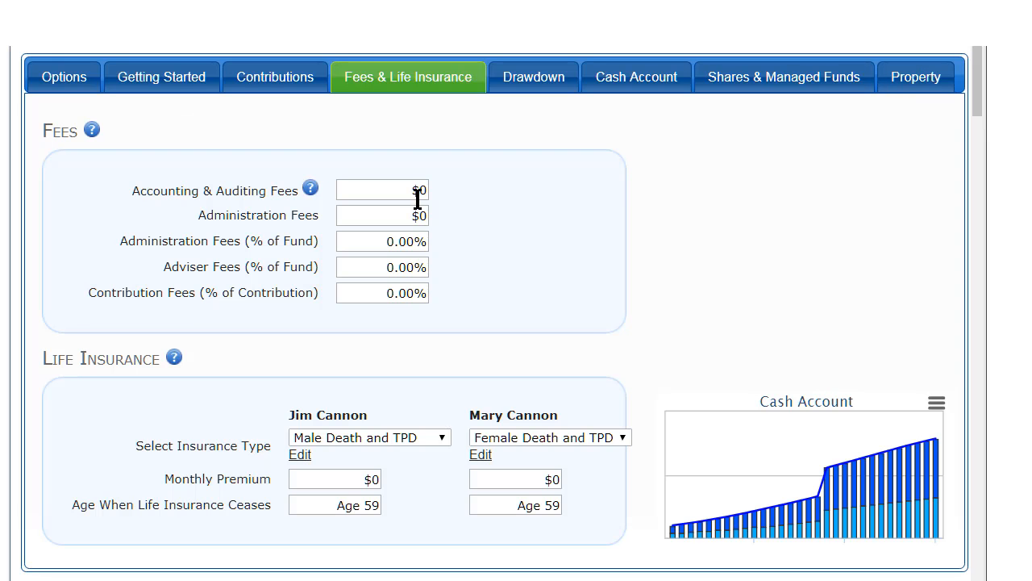
Set Our SMSF's accounting and auditing fees to $3,000, administration fees to $1,000 and contribution fees to 2%
text(3000)
key(Tab)
text(1000)
key(Tab)
key(Tab)
key(Tab)
text(2)
Set the monthly life insurance premium to $100 for each partner
click(361, 479)
text(100)
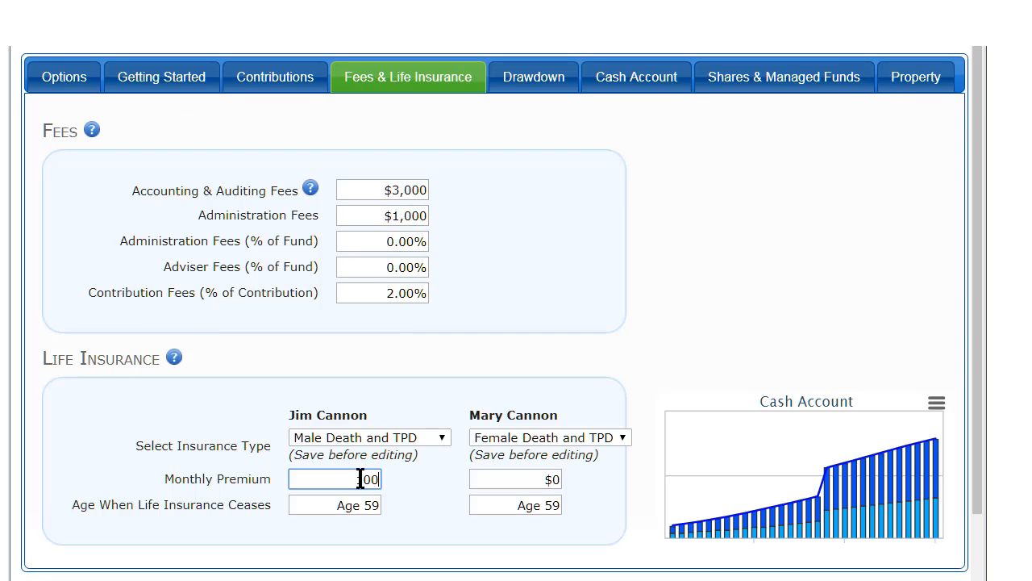
click(548, 437)
click(594, 491)
click(553, 479)
text(100)
key(Tab)
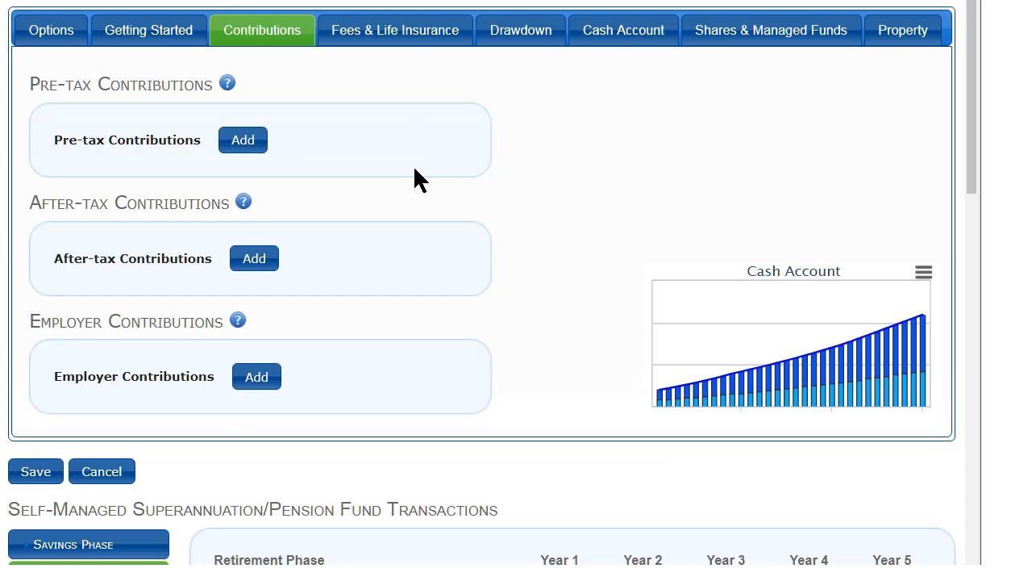
Add a $1,000 pre-tax contribution for the first partner, starting in Year 1 and running 10 years
click(244, 138)
click(220, 177)
text(1,0)
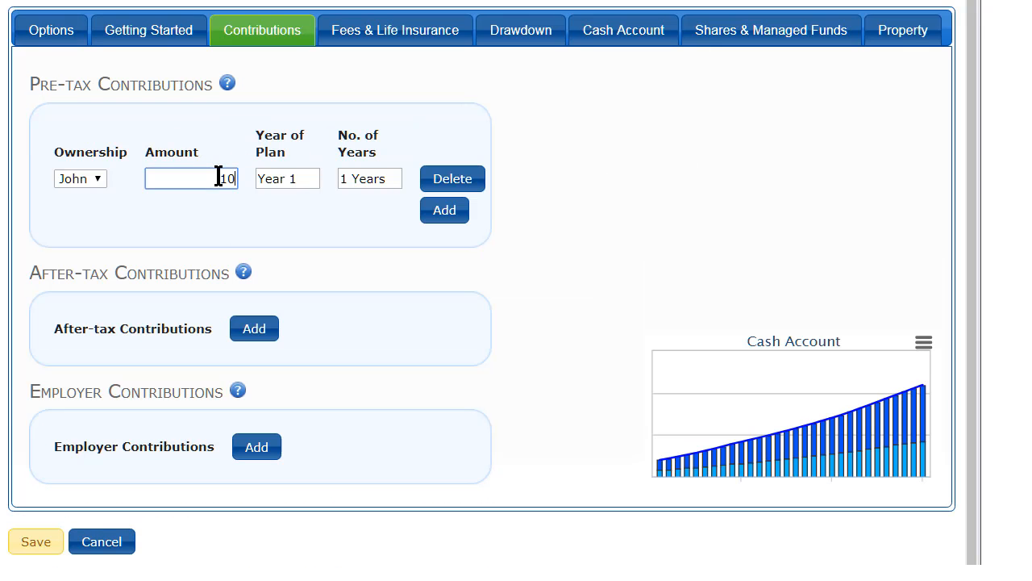
text(00)
key(Tab)
key(Tab)
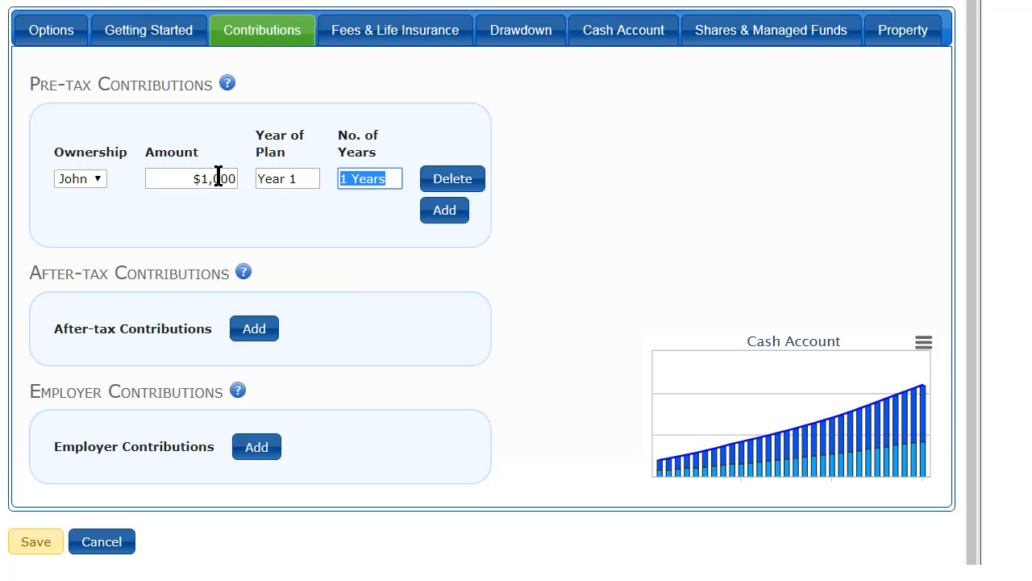
text(10)
Add two after-tax contribution entries and set the first to $5,000 from Year 1 for 10 years
click(256, 329)
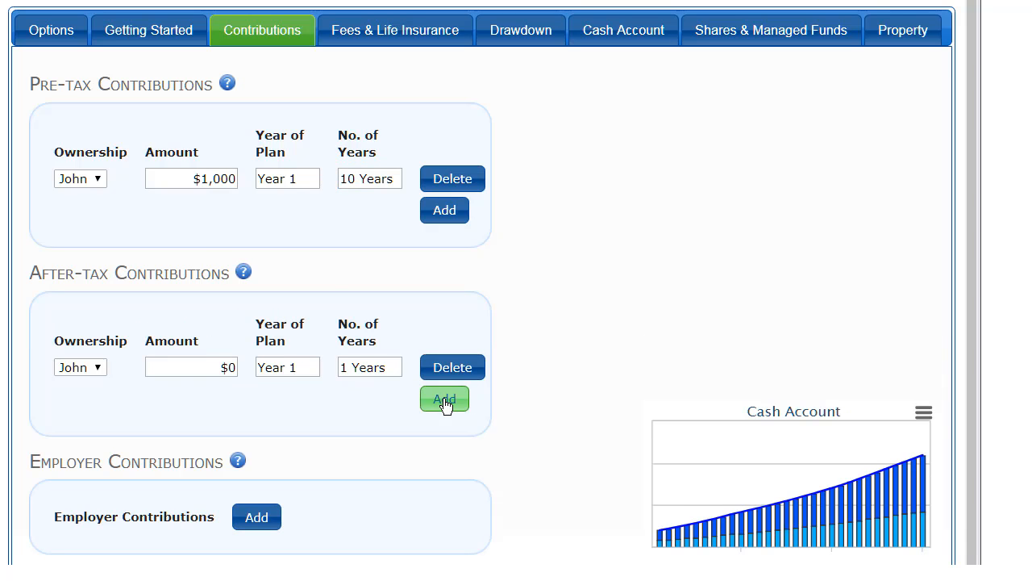
click(448, 404)
click(218, 367)
text(5000)
key(Tab)
key(Tab)
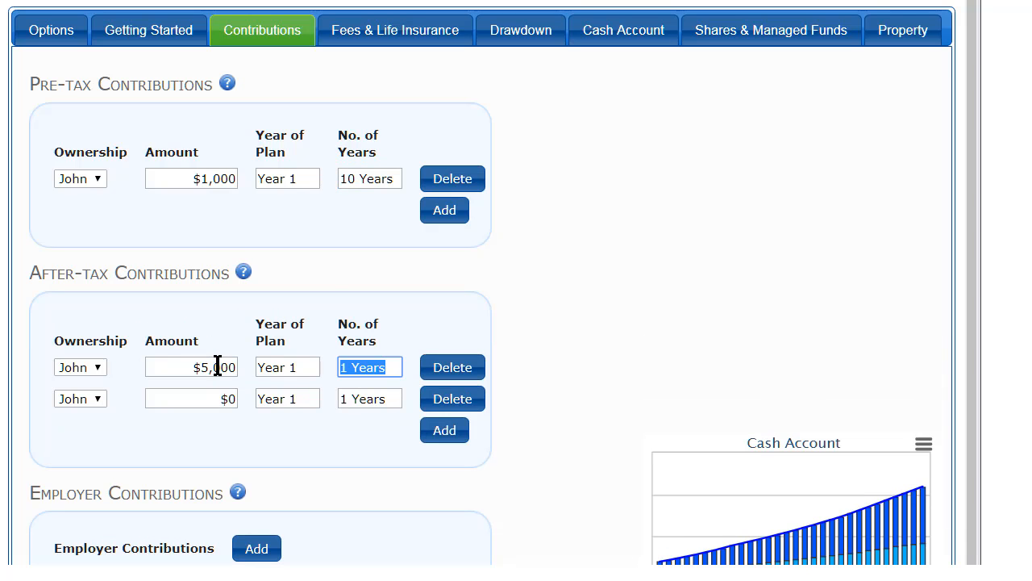
text(10)
key(Tab)
Set the second after-tax contribution to the second partner, $1,000 from Year 1 for 10 years, and save the contributions
click(109, 395)
click(99, 442)
click(223, 398)
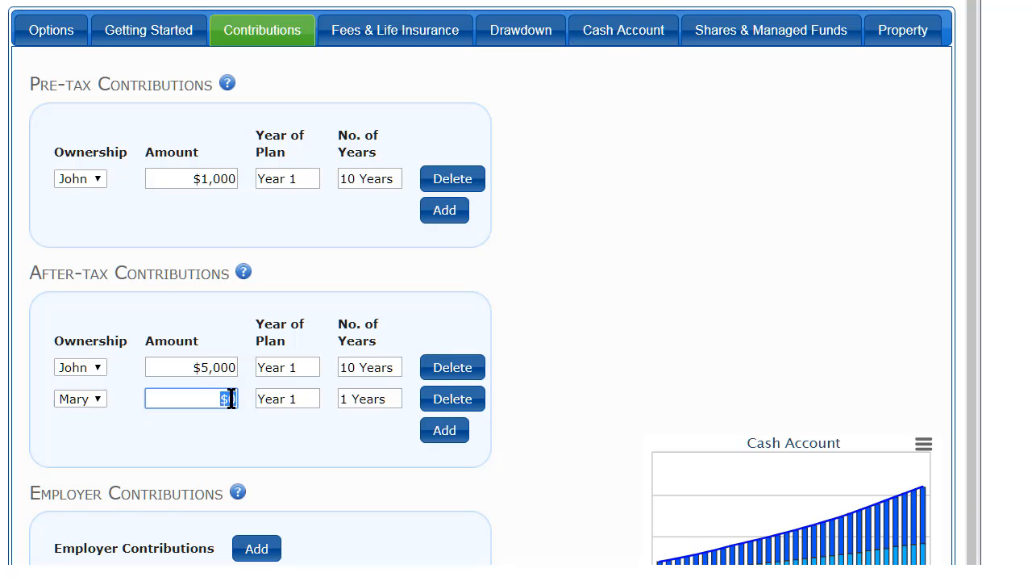
text(1000)
key(Tab)
text(1)
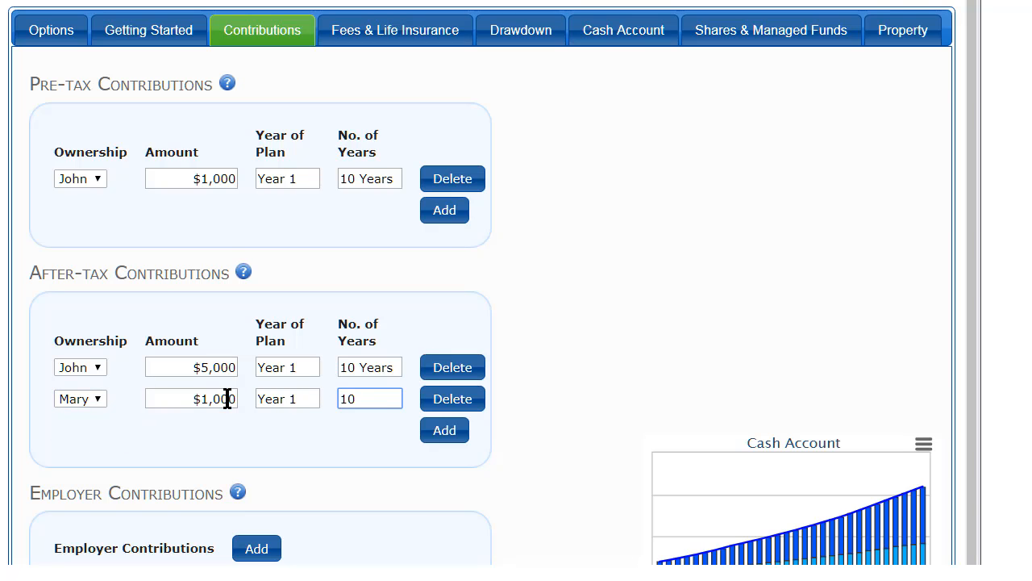
text(0)
click(467, 480)
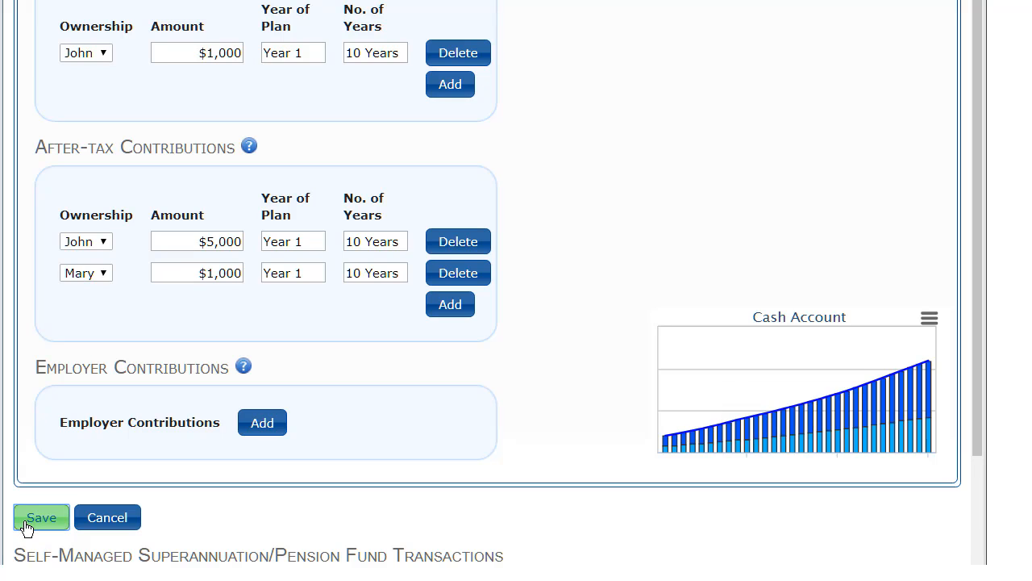
click(26, 522)
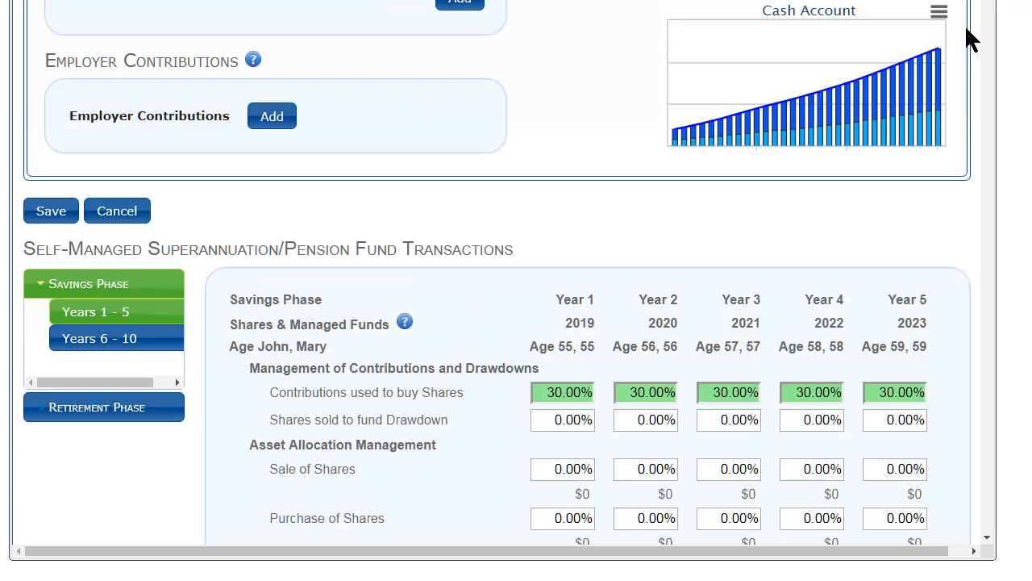
Examine the savings-phase share transactions and the fund's balance, asset allocation and investment profile over the plan
click(539, 395)
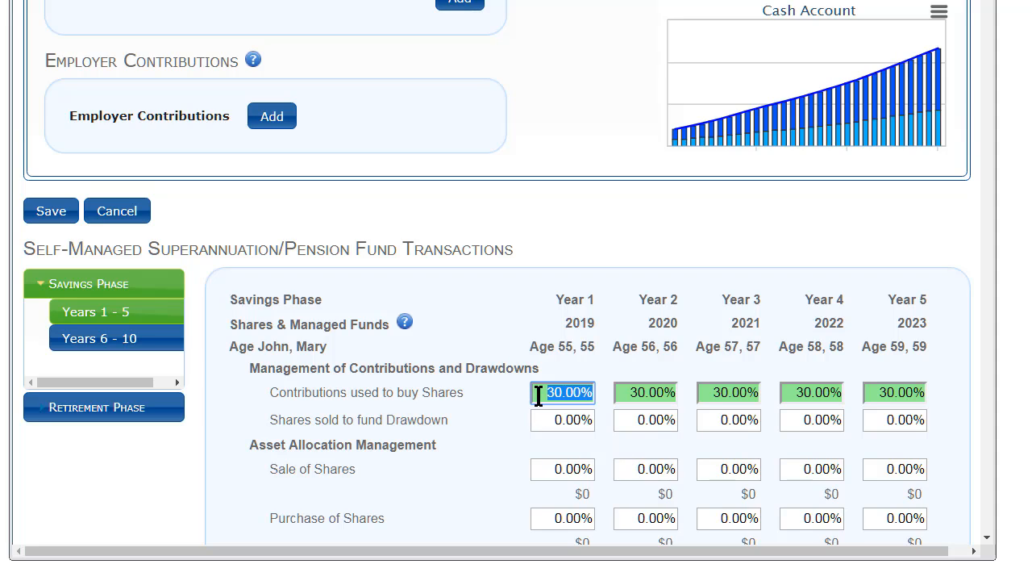
click(163, 347)
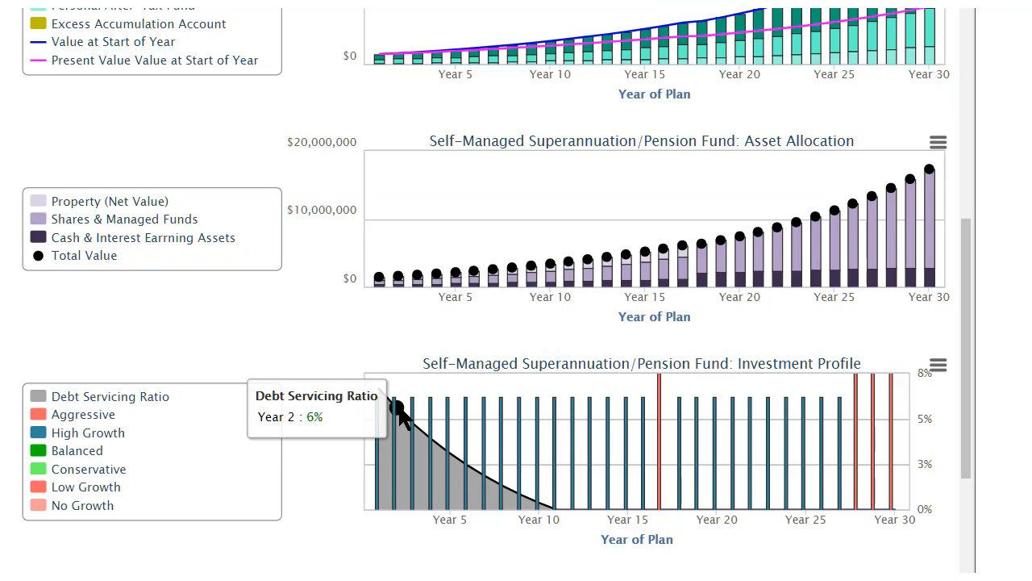
mouse_move(421, 408)
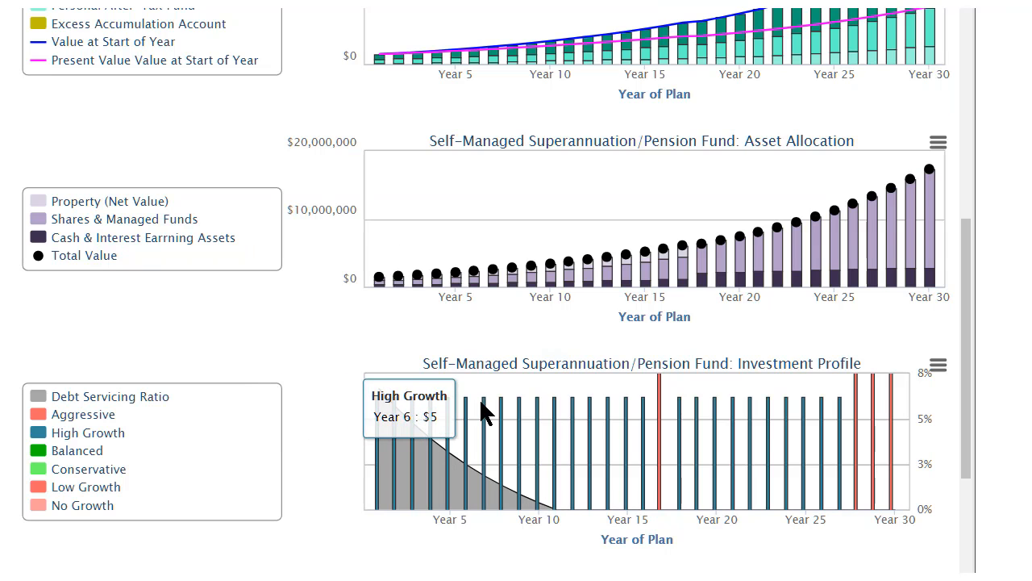
scroll(847, 80, up, 2)
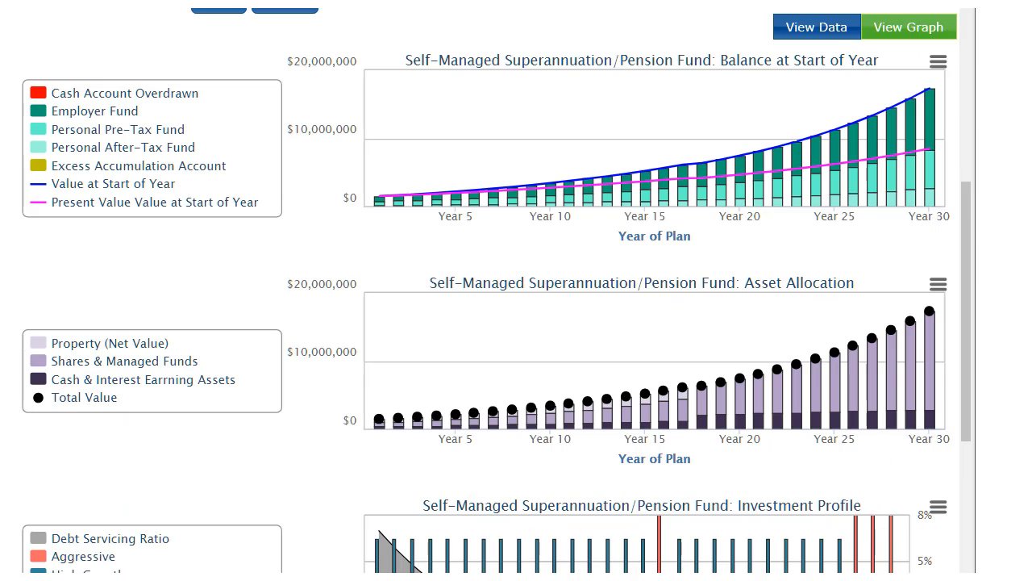
click(831, 31)
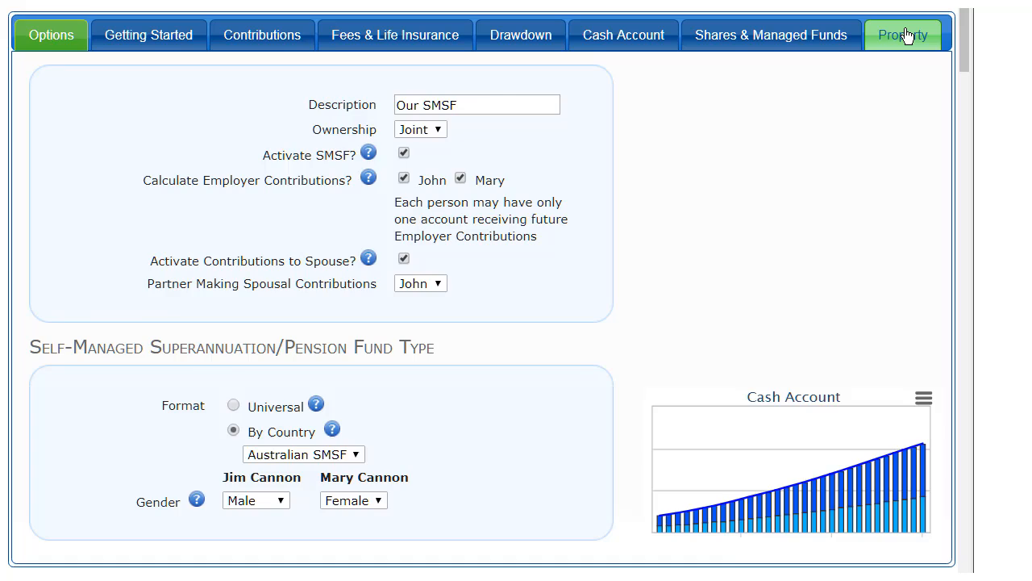
Set Property A to be sold in Year 17 with 40% of the net sale price allocated to shares and managed funds, and save
click(880, 42)
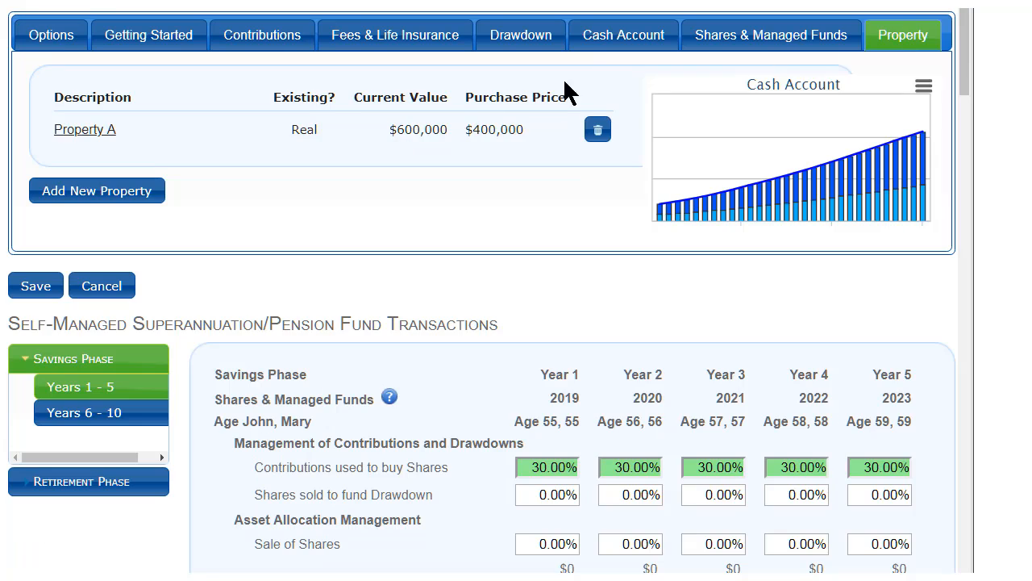
click(62, 131)
click(329, 212)
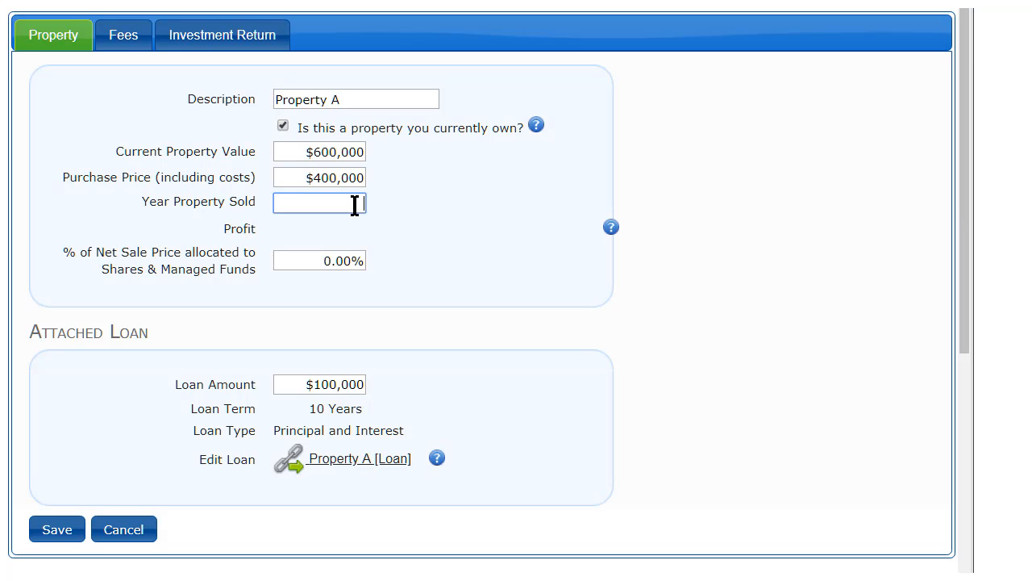
text(17)
key(Tab)
text(5)
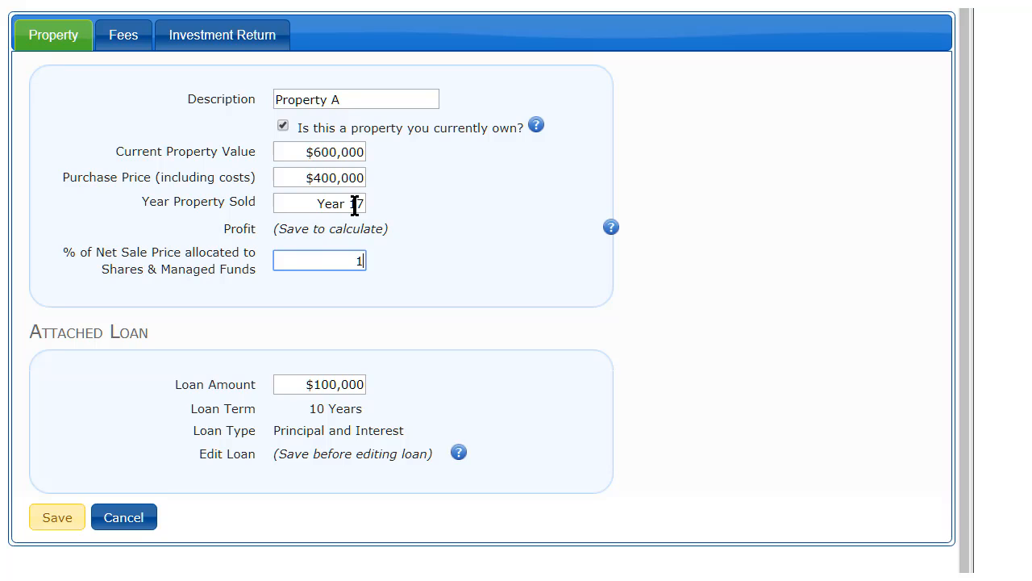
key(BackSpace)
text(40)
click(62, 518)
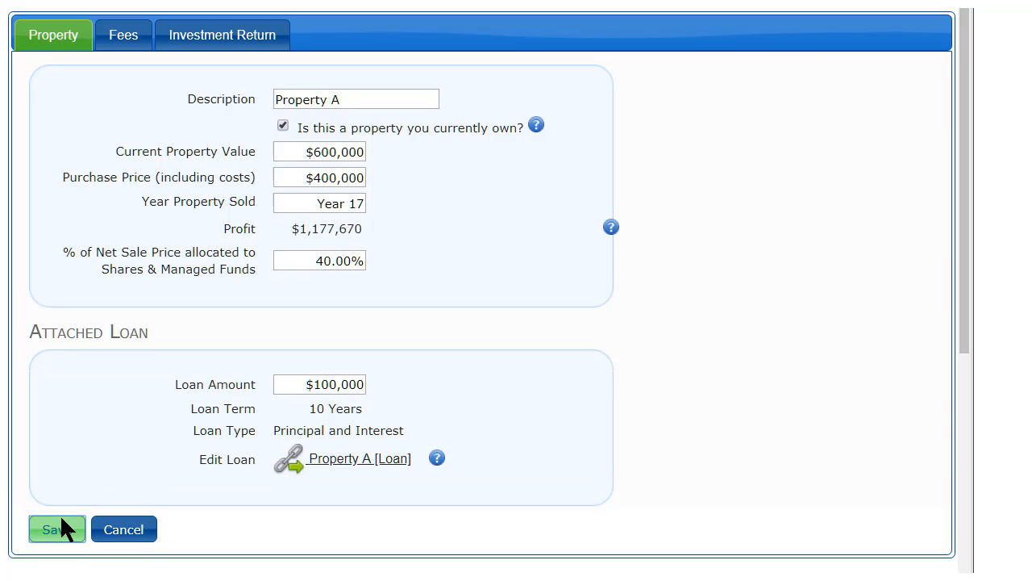
Activate retirement drawdown for Our SMSF and save the change
scroll(484, 291, down, 6)
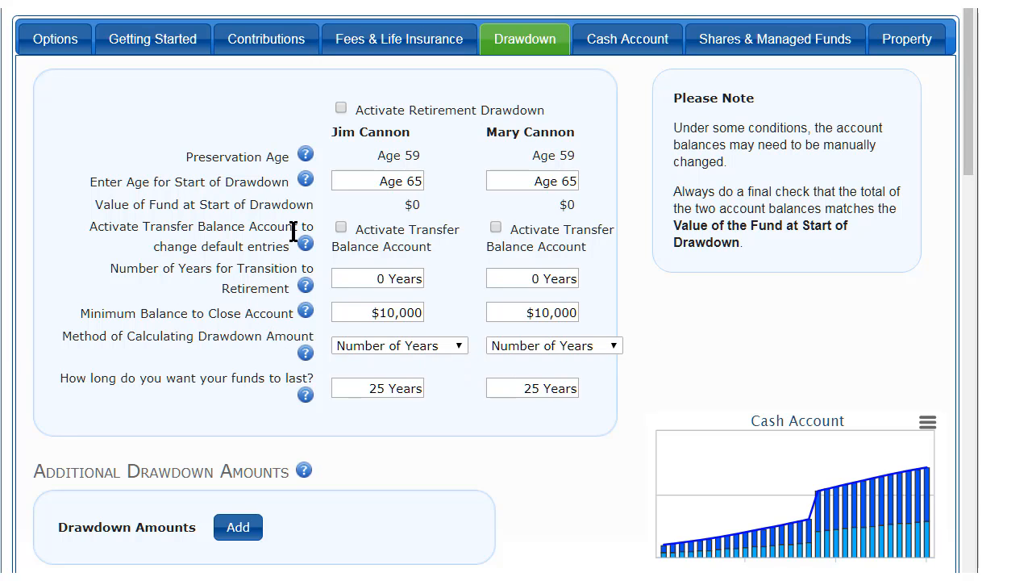
click(341, 109)
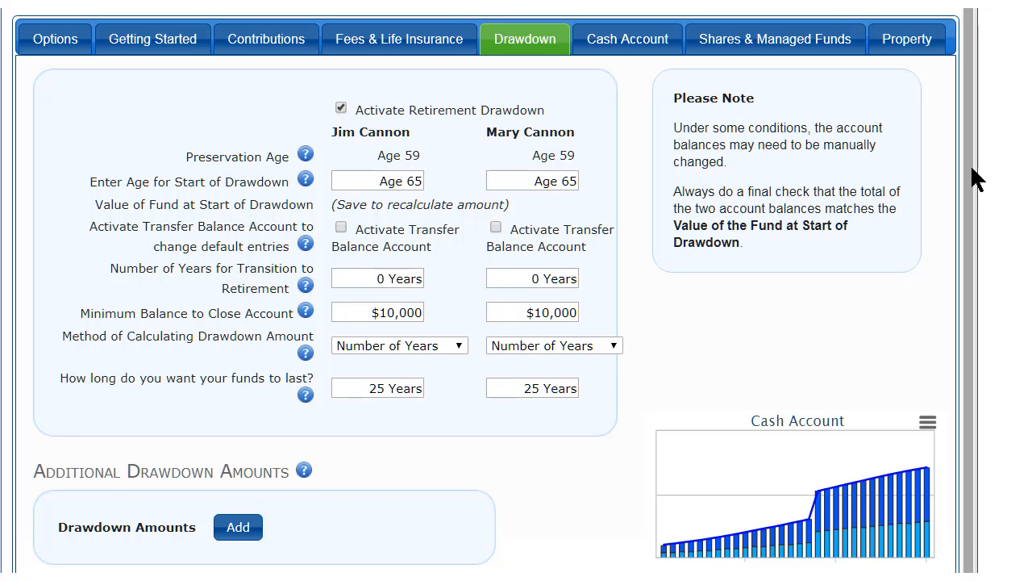
drag(972, 179, 973, 294)
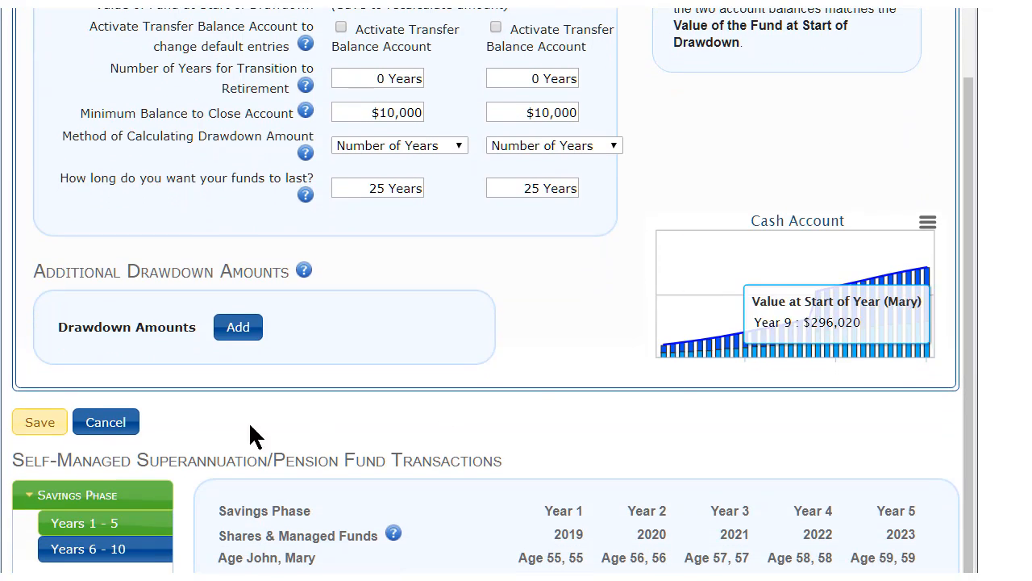
click(42, 432)
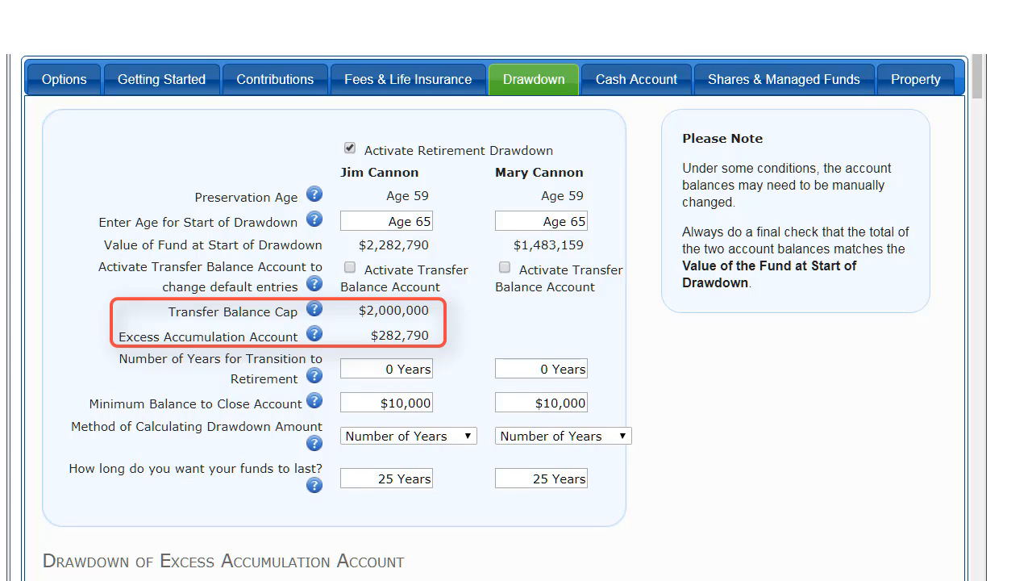
Set the drawdown so that both partners' funds last 30 years, keeping the Number of Years method
scroll(516, 323, down, 4)
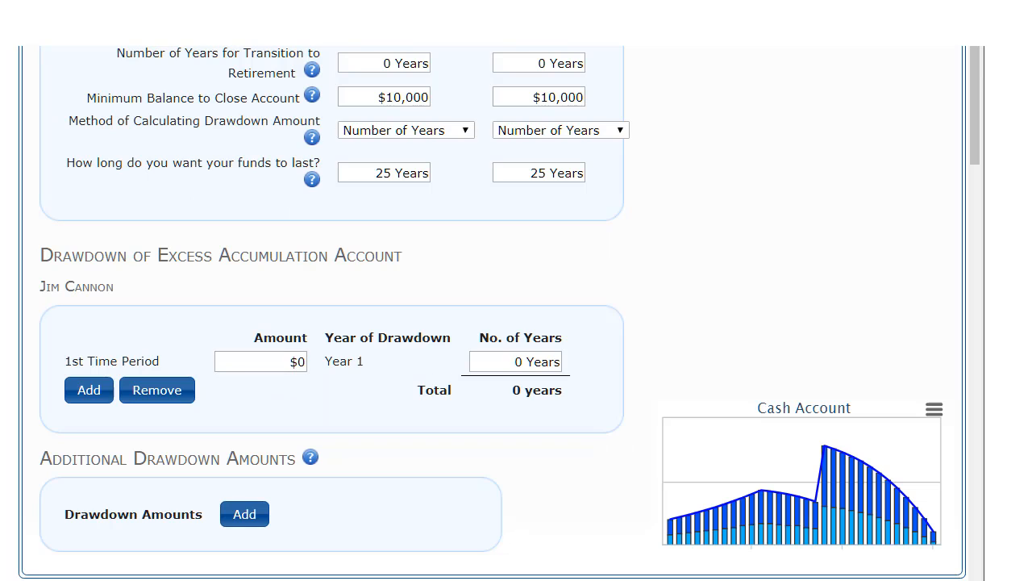
click(624, 133)
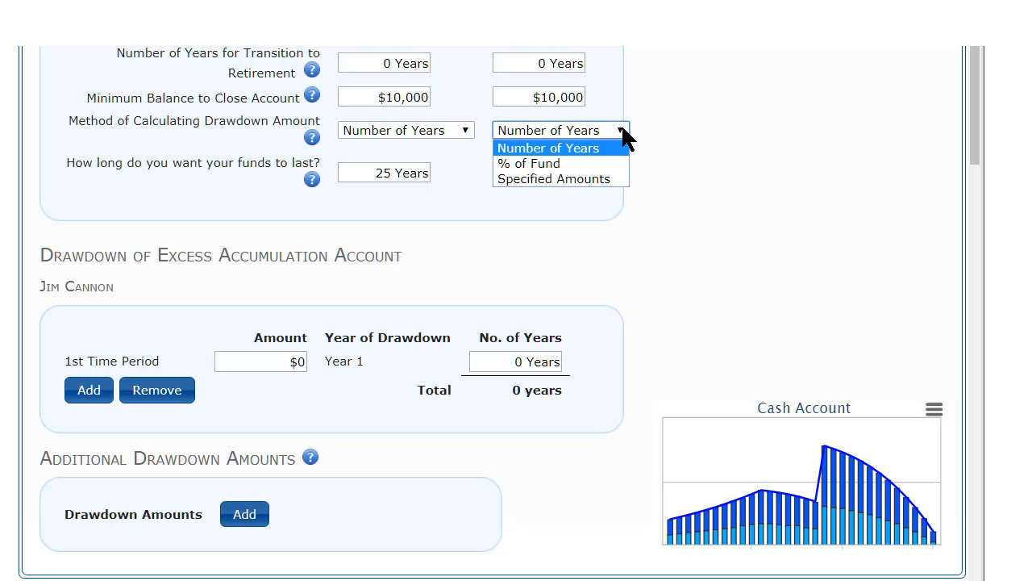
click(376, 175)
text(30)
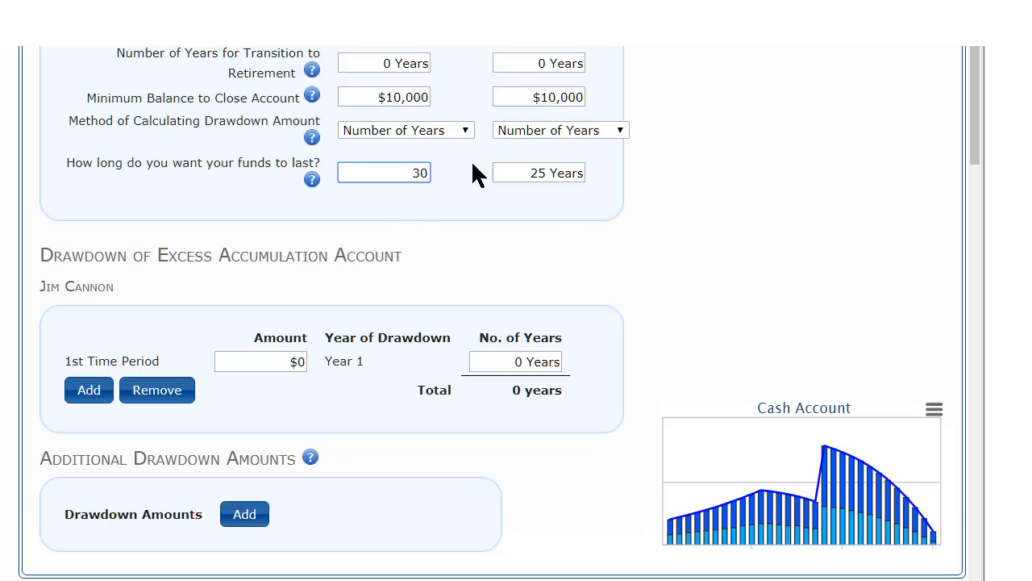
click(529, 167)
text(30)
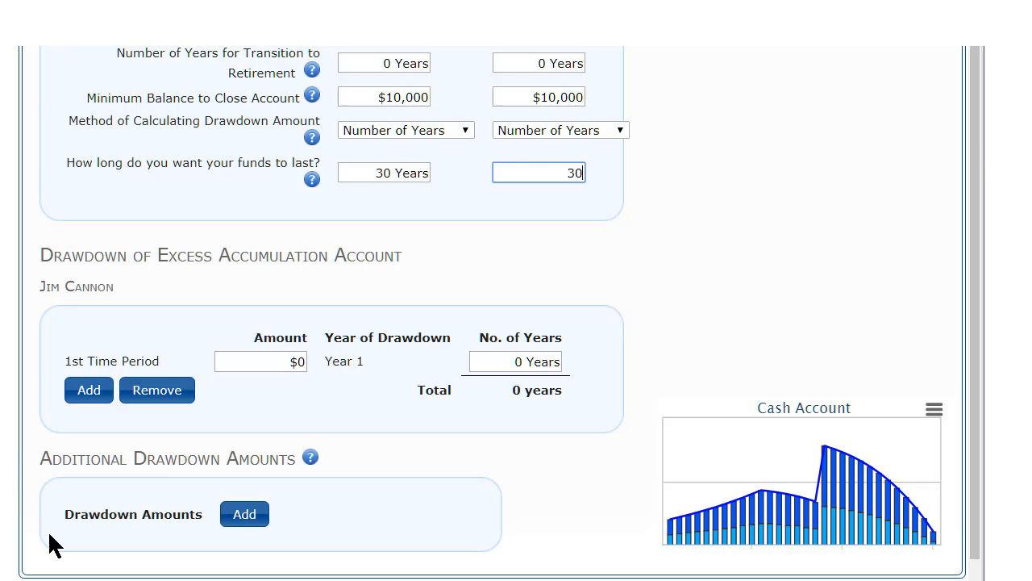
key(Tab)
Add an additional drawdown of $10,000 for the second partner in Year 16 and save it
scroll(235, 100, down, 5)
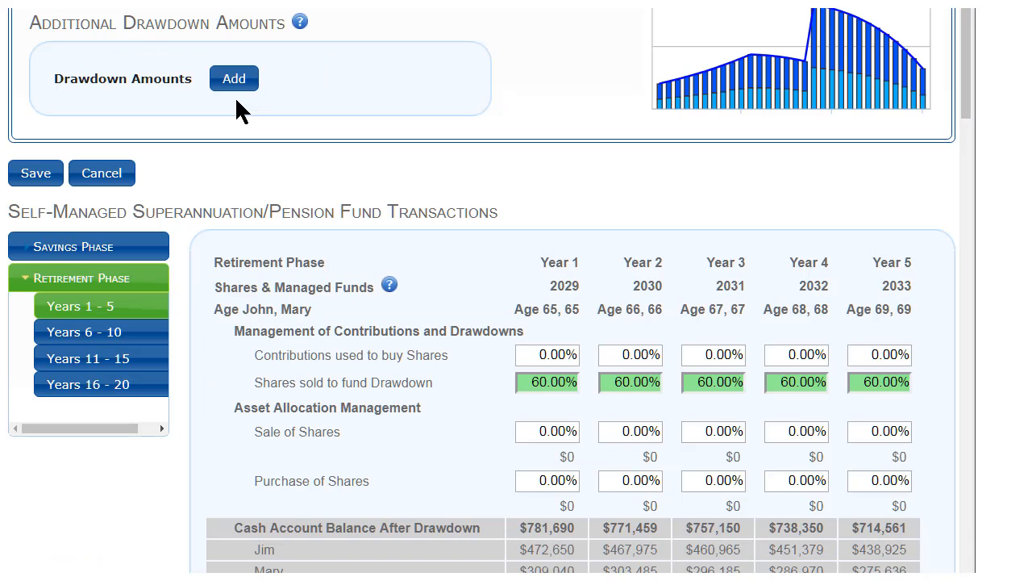
click(235, 79)
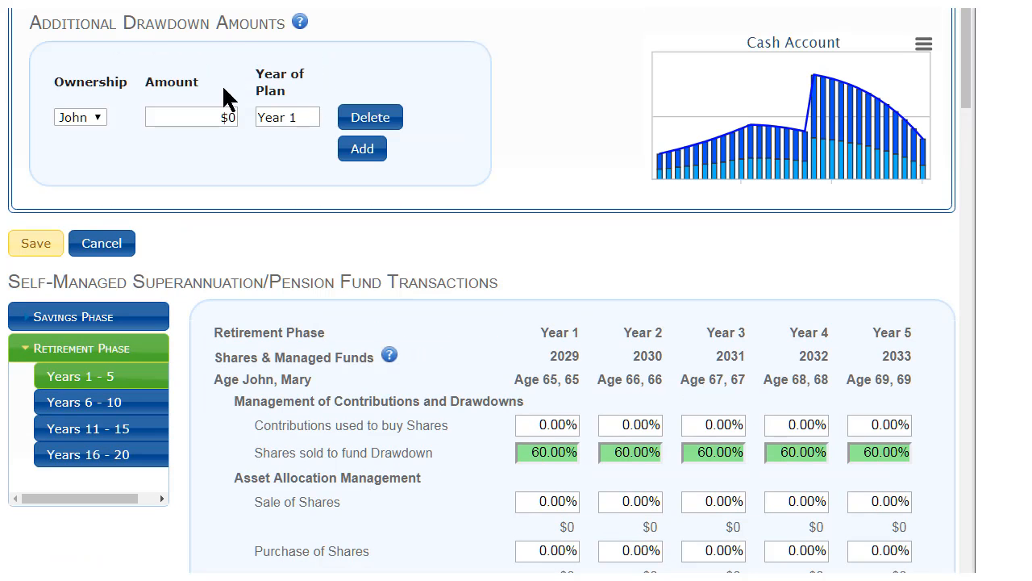
click(98, 121)
click(94, 154)
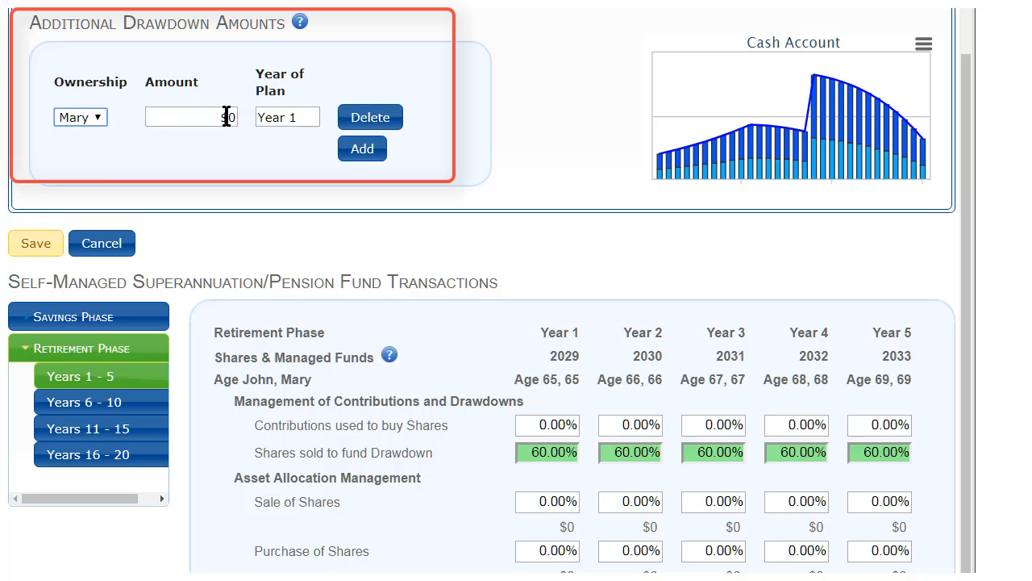
click(236, 116)
text(10)
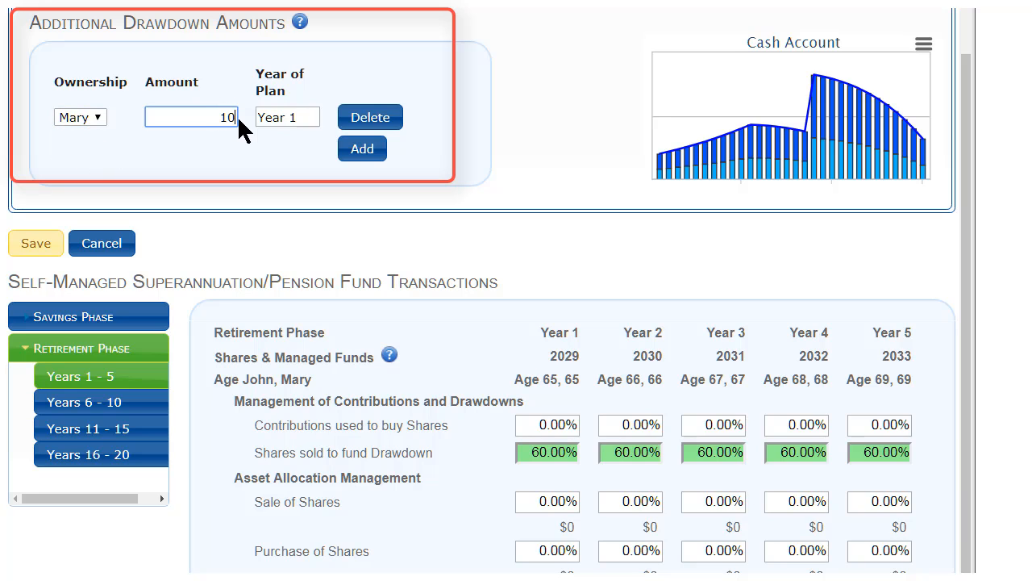
text(000)
key(Tab)
text(16)
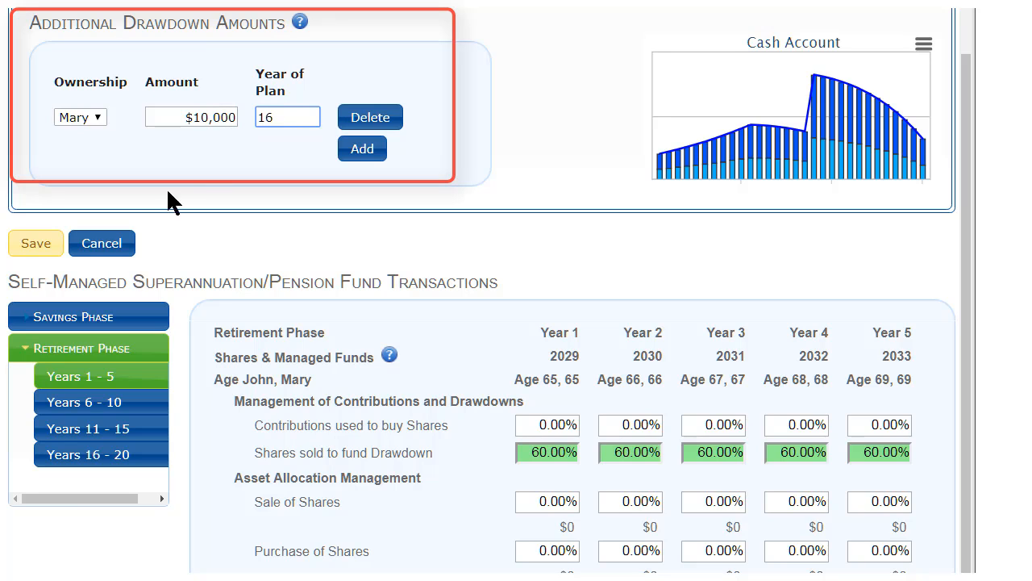
click(45, 244)
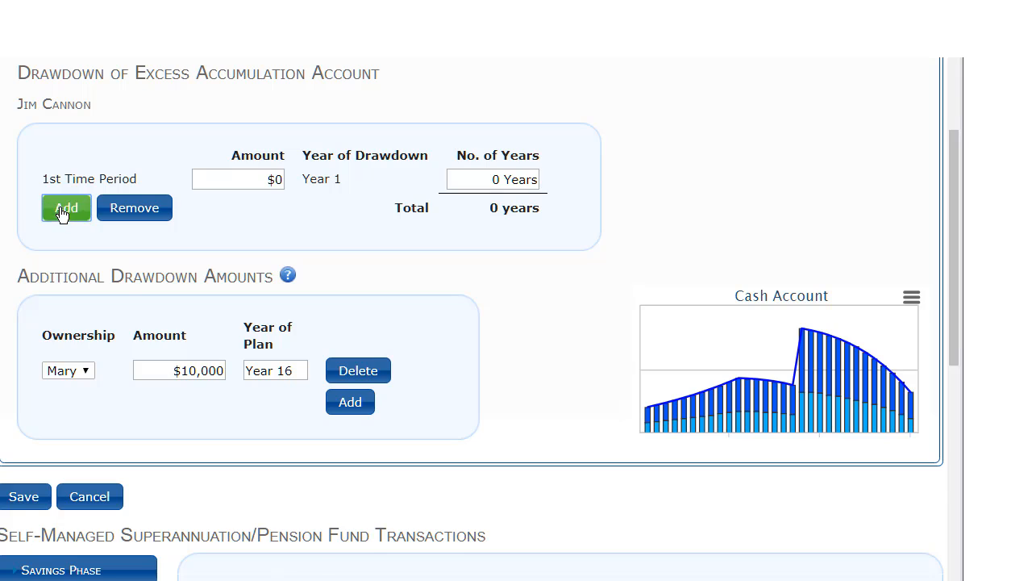
Add three more time periods to the first partner's excess accumulation drawdown and set the first period to 9 years at $0
click(61, 210)
click(64, 240)
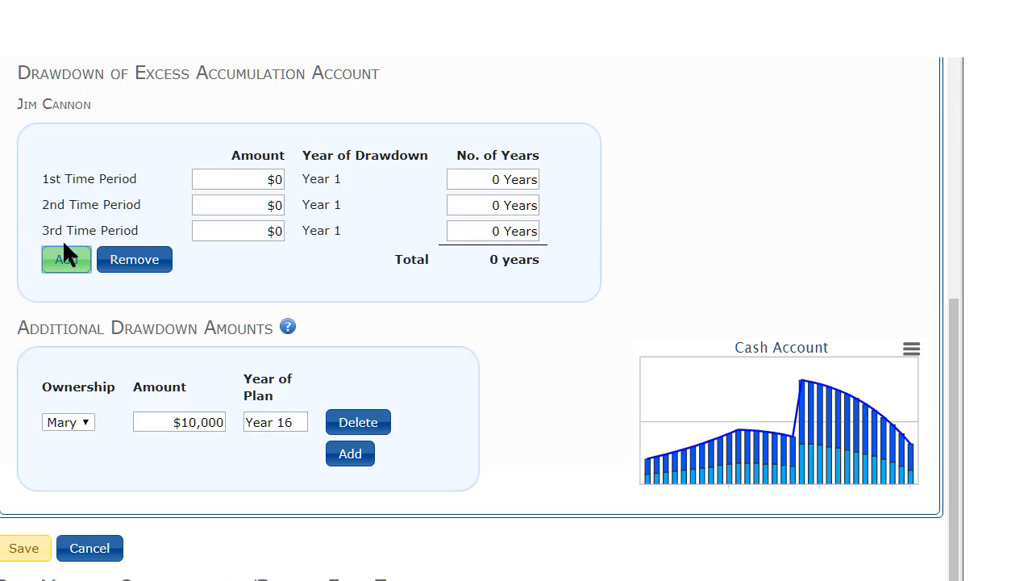
click(68, 259)
click(270, 179)
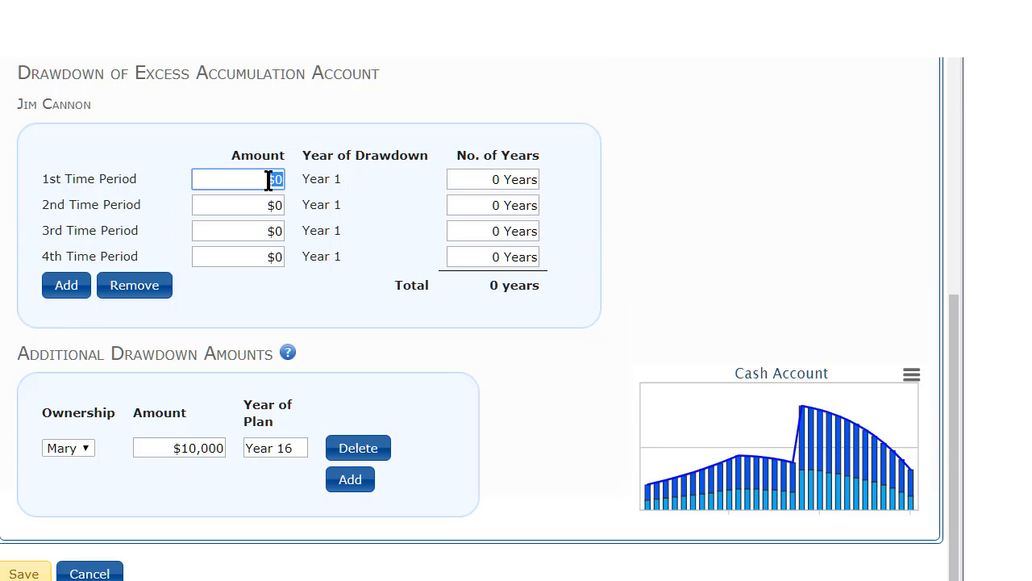
key(Tab)
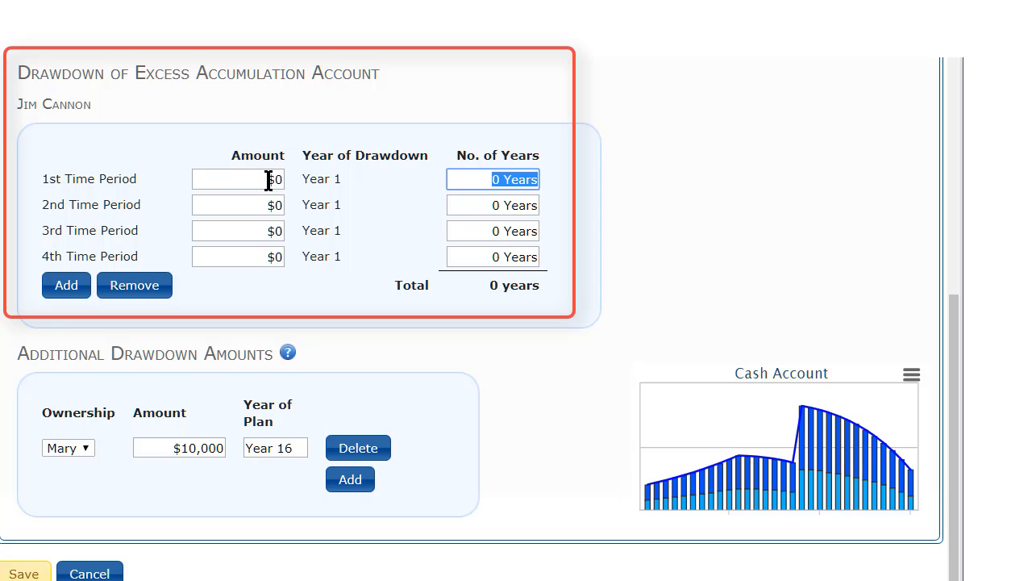
text(9)
key(Tab)
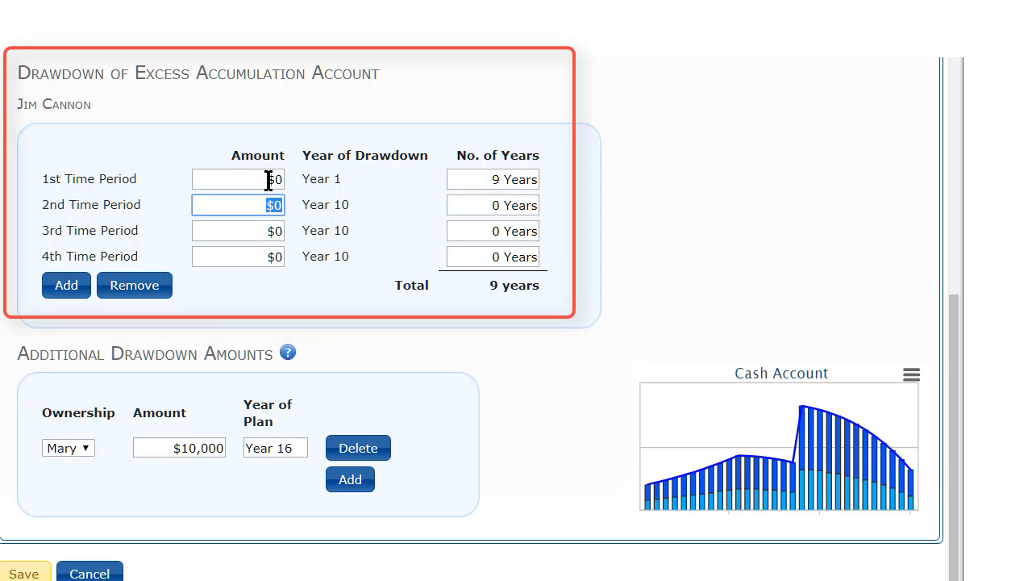
Set the second excess accumulation drawdown period to $50,000 for 1 year
text(50000)
key(Tab)
text(1)
key(Tab)
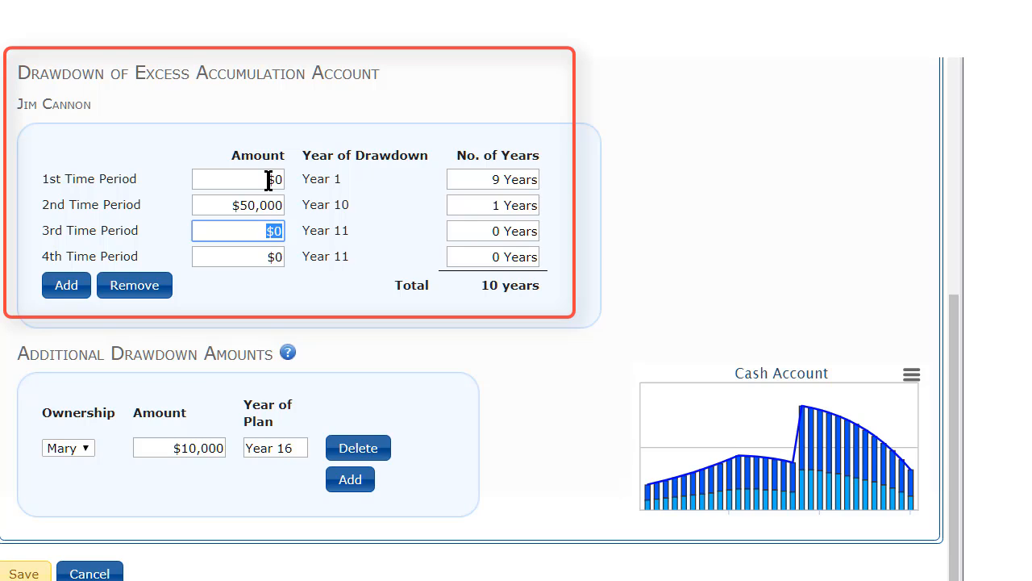
Set the third excess accumulation period to 9 years at $0 and the fourth to $50,000 for 1 year, and save
key(Tab)
text(9)
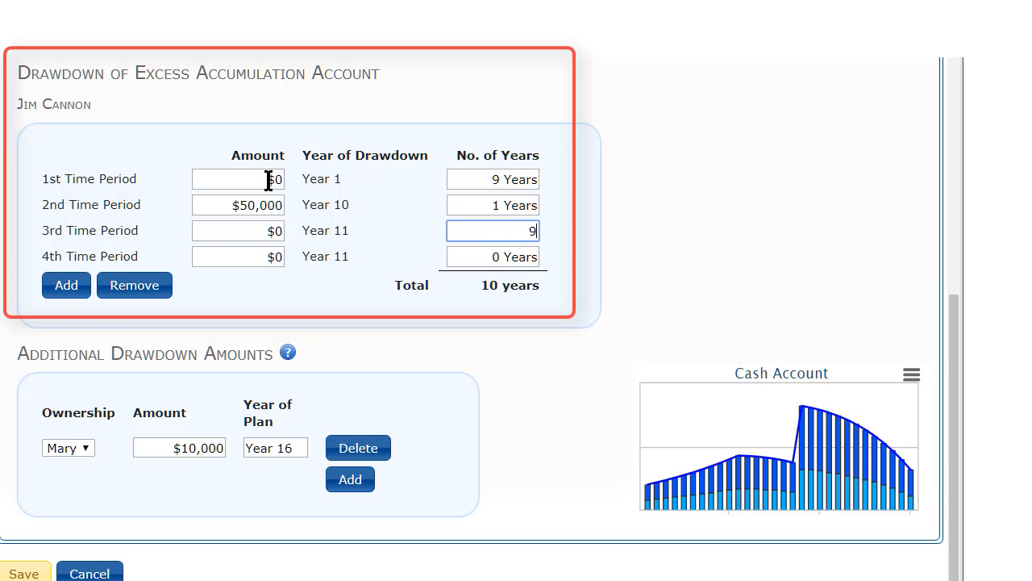
key(Tab)
text(50000)
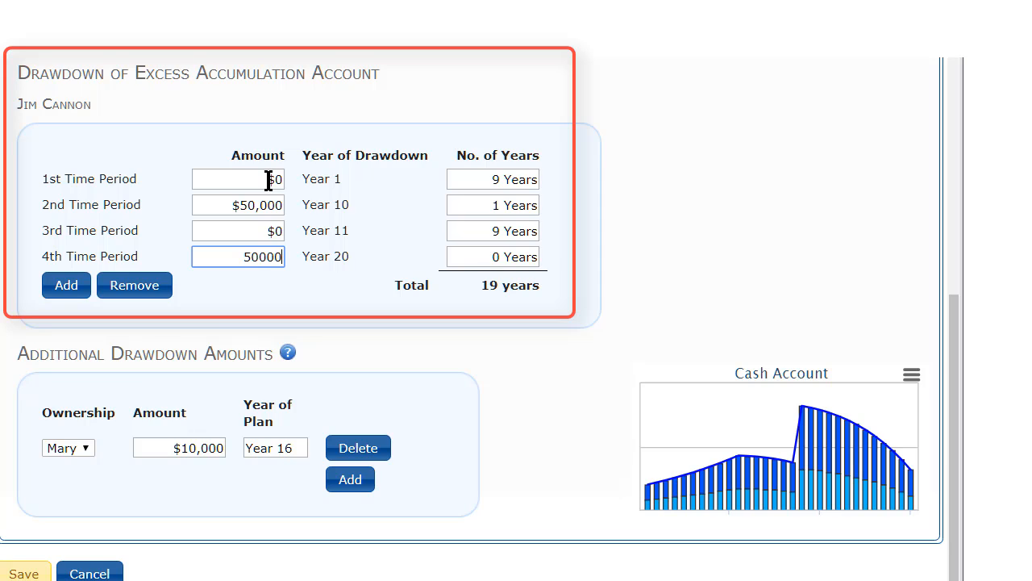
key(Tab)
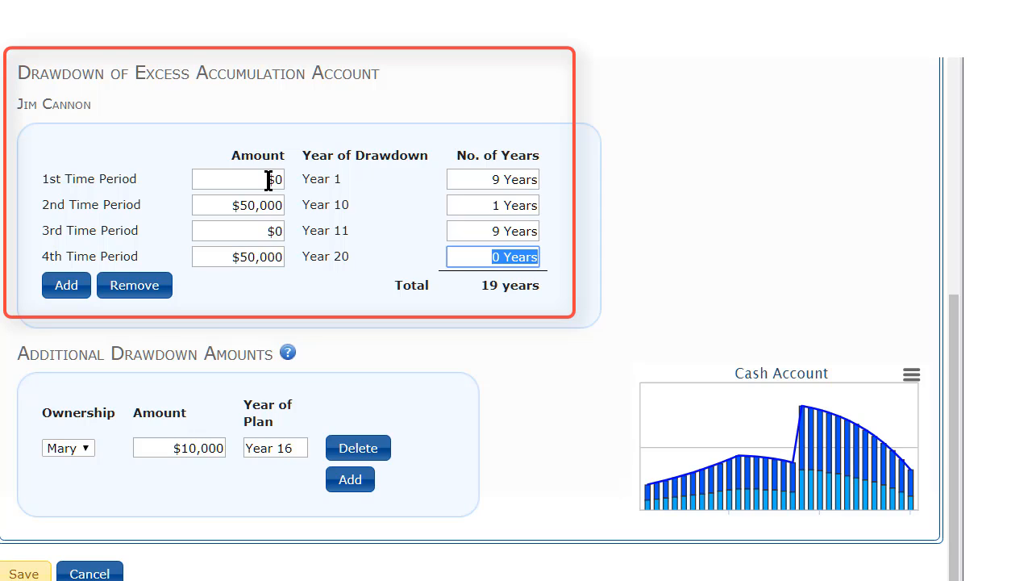
text(1)
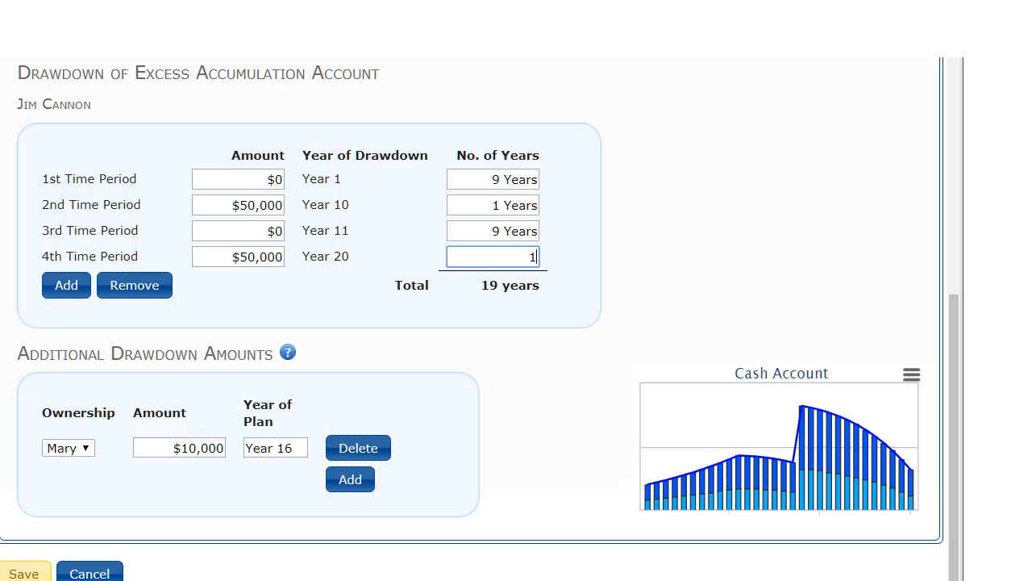
click(22, 570)
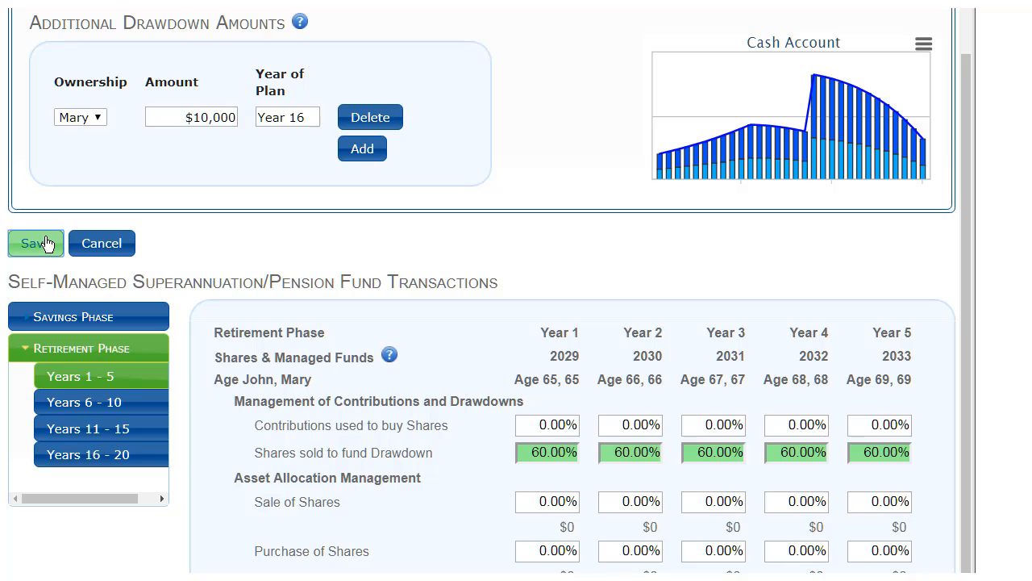
click(36, 243)
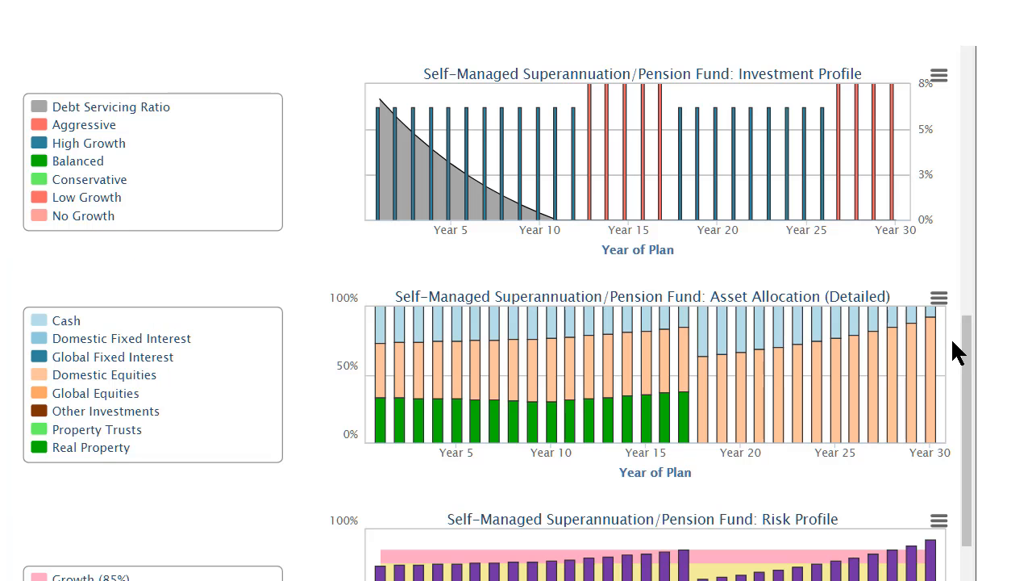
Set the retirement-phase sale of shares to 30% in Year 1 and 0% from Year 2 onward, and save
drag(968, 343, 970, 383)
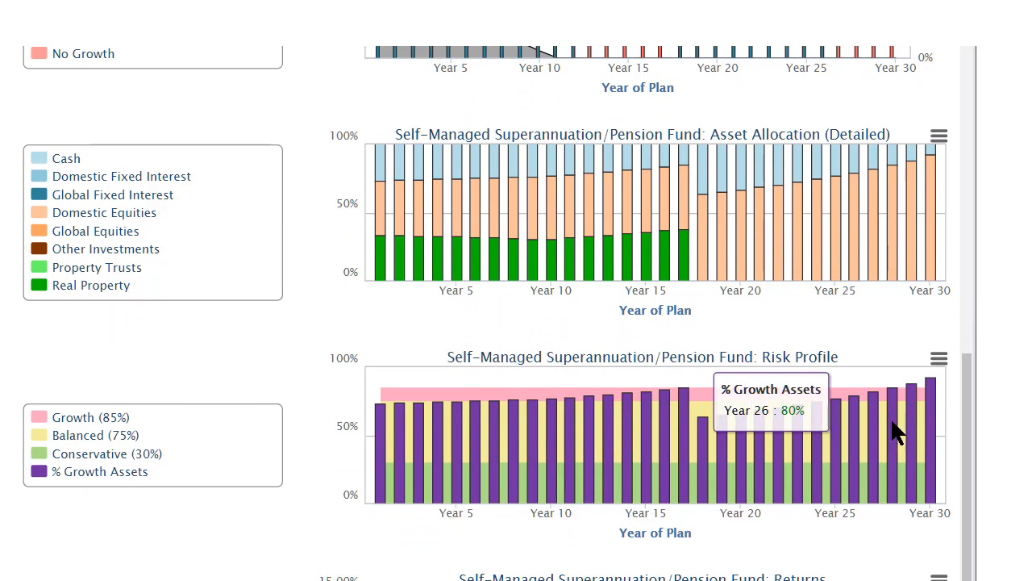
drag(972, 431, 963, 377)
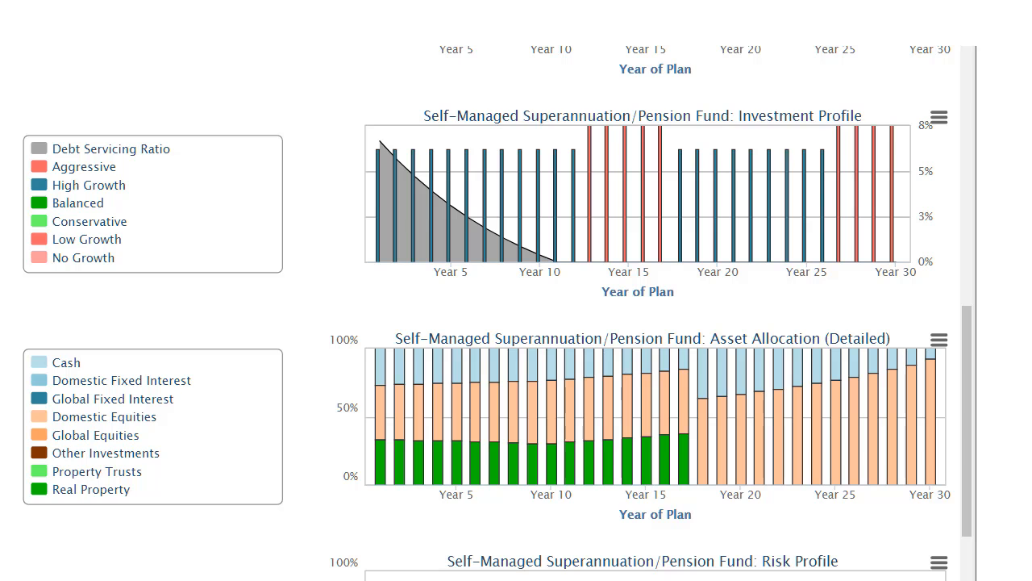
scroll(870, 478, up, 8)
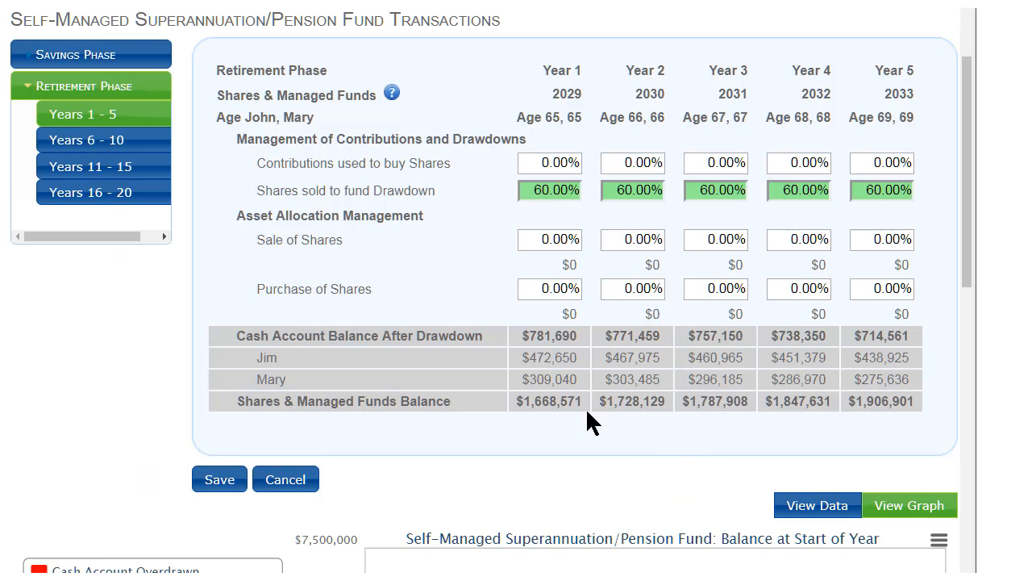
click(534, 239)
text(30)
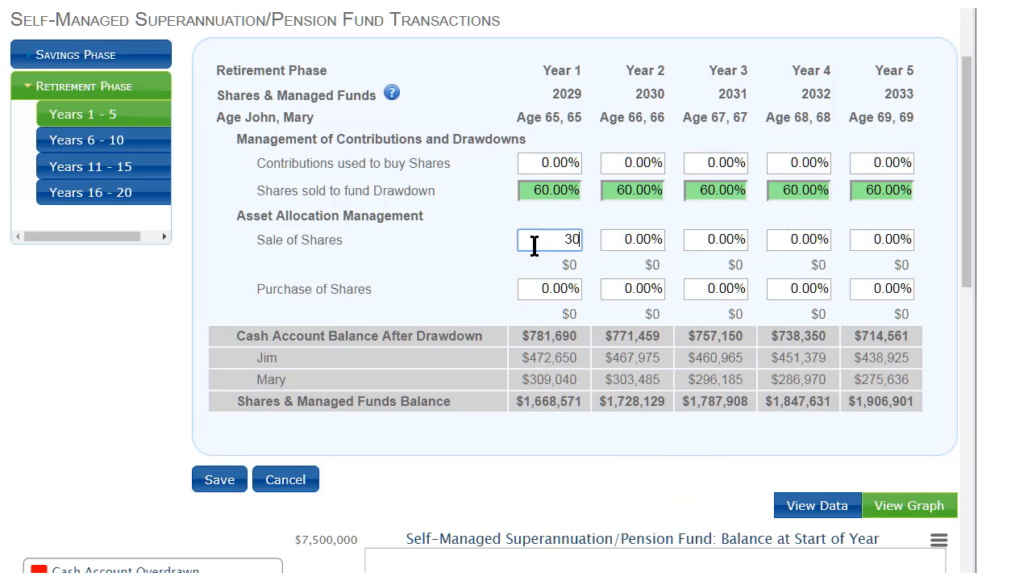
click(621, 240)
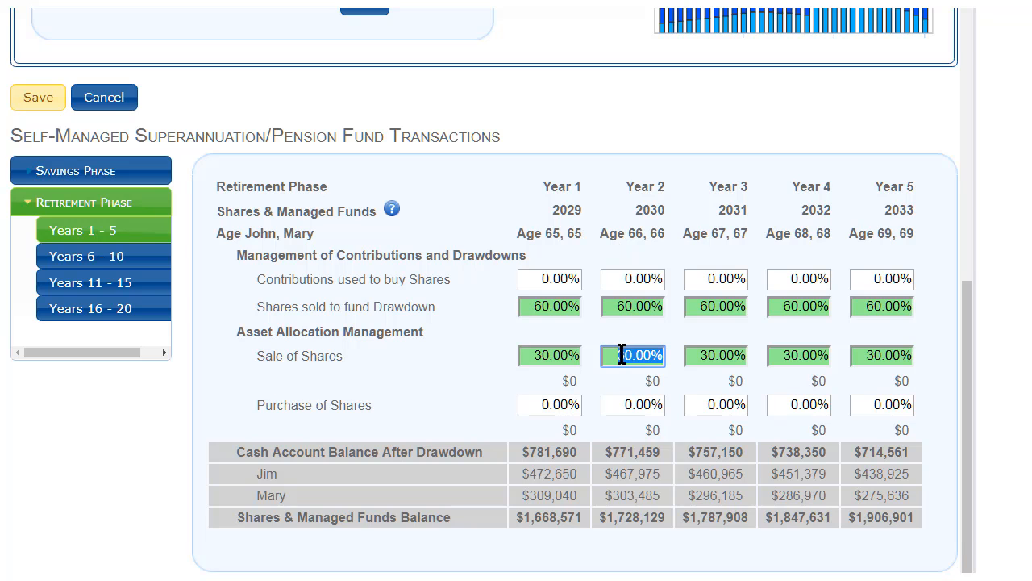
text(0)
click(37, 96)
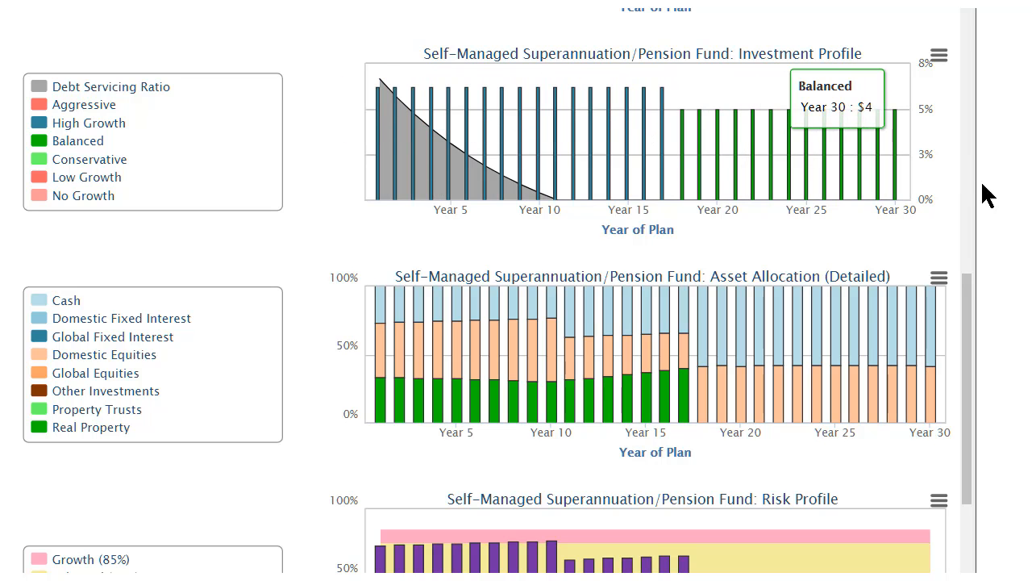
Set the retirement-phase sale of shares to 20% in Year 16 and 0% from Year 17 onward, and save
scroll(973, 310, down, 3)
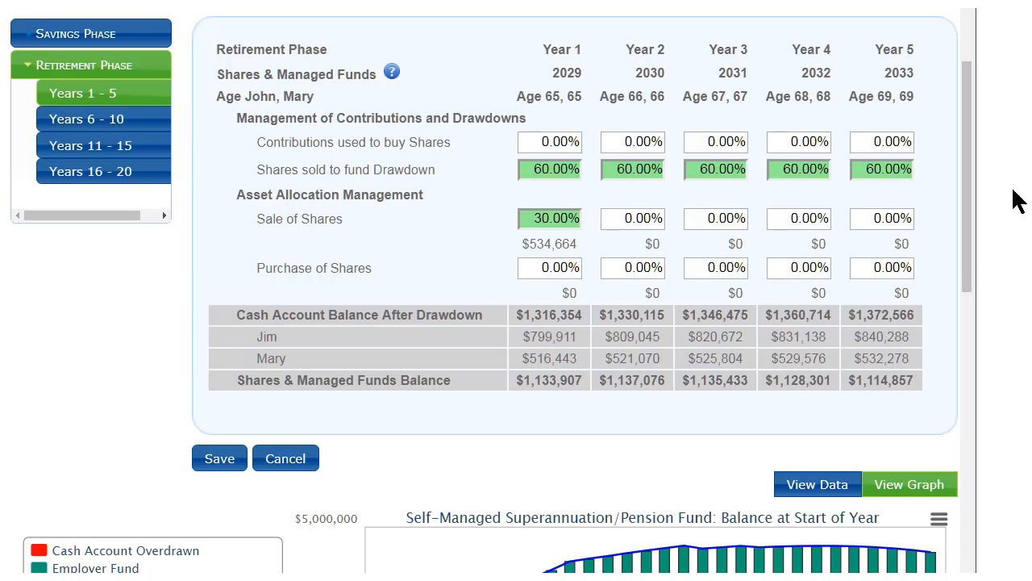
click(139, 173)
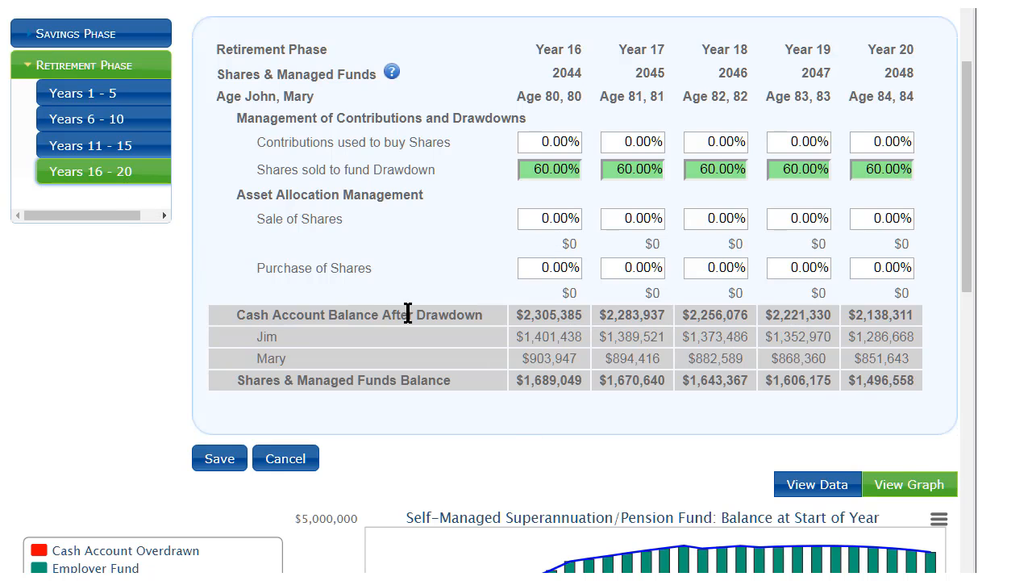
click(528, 219)
text(20)
key(Tab)
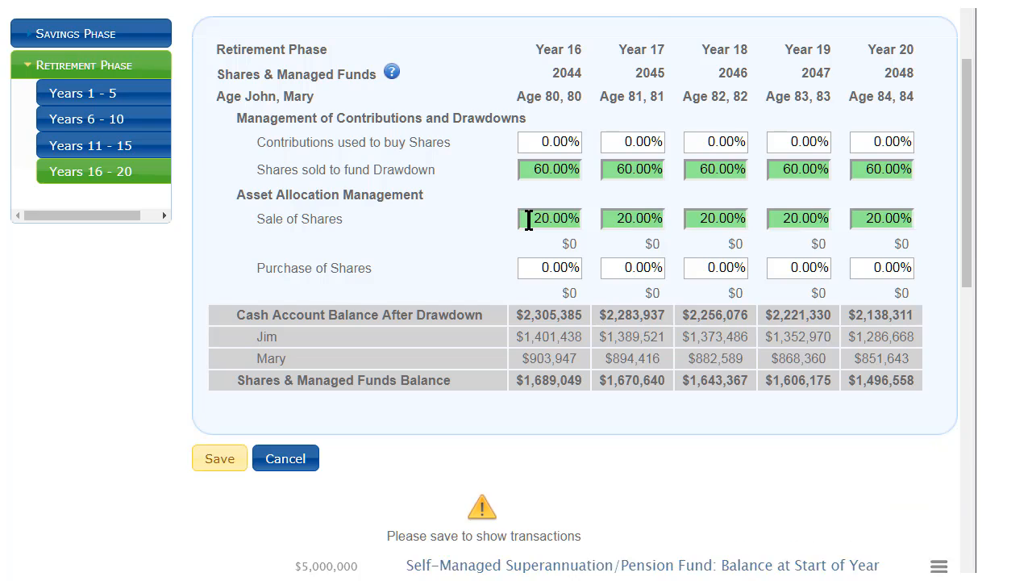
click(615, 363)
text(0)
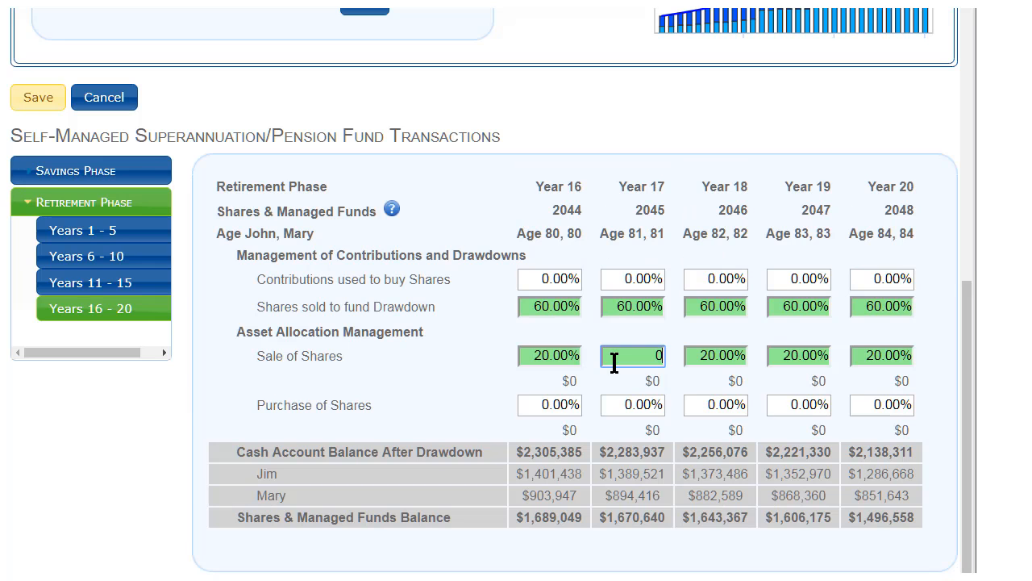
key(Tab)
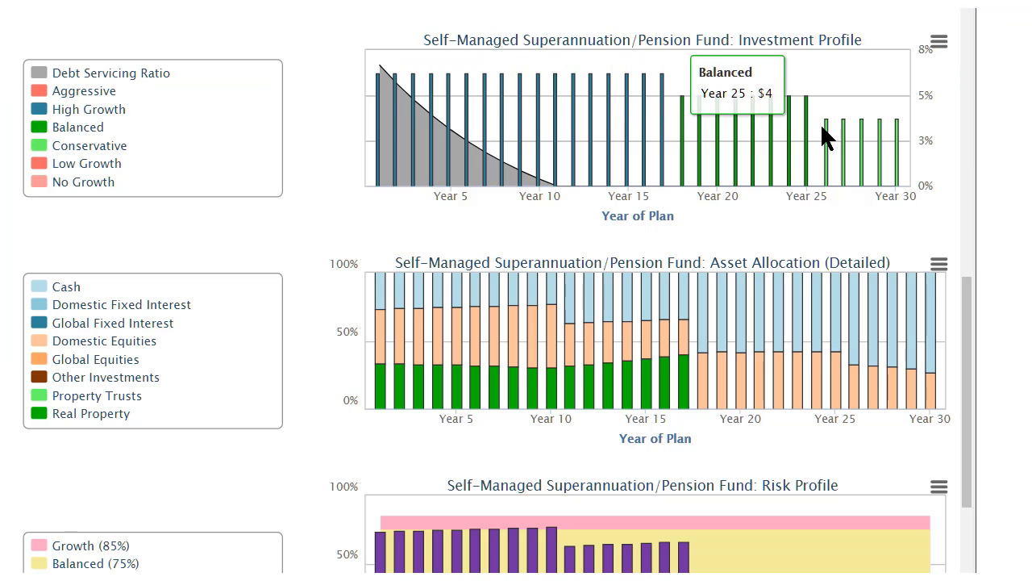
Switch the fund results from graphs to the data view and open the Total Fund's start balance after transactions
drag(967, 286, 968, 343)
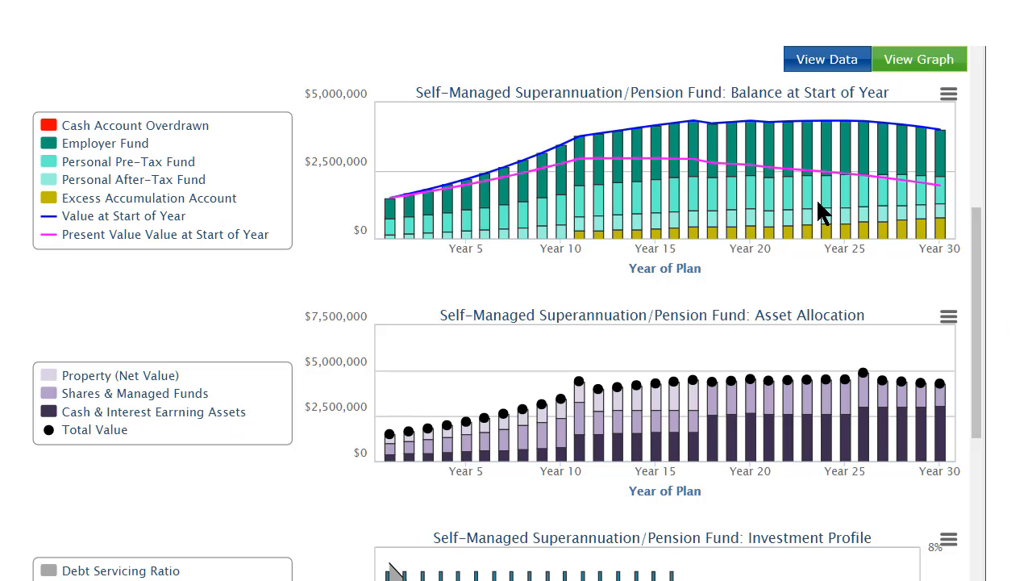
click(827, 64)
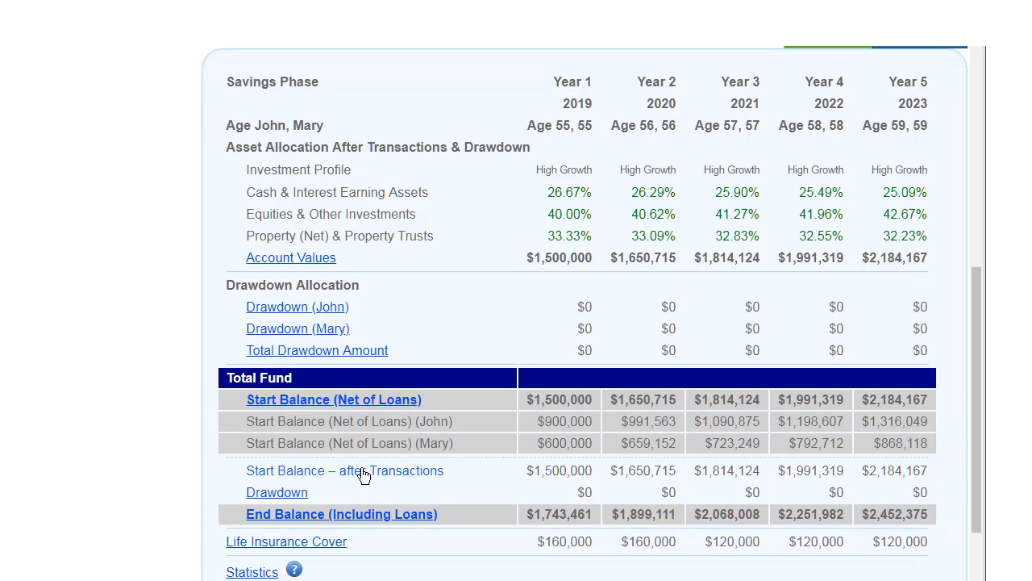
click(358, 473)
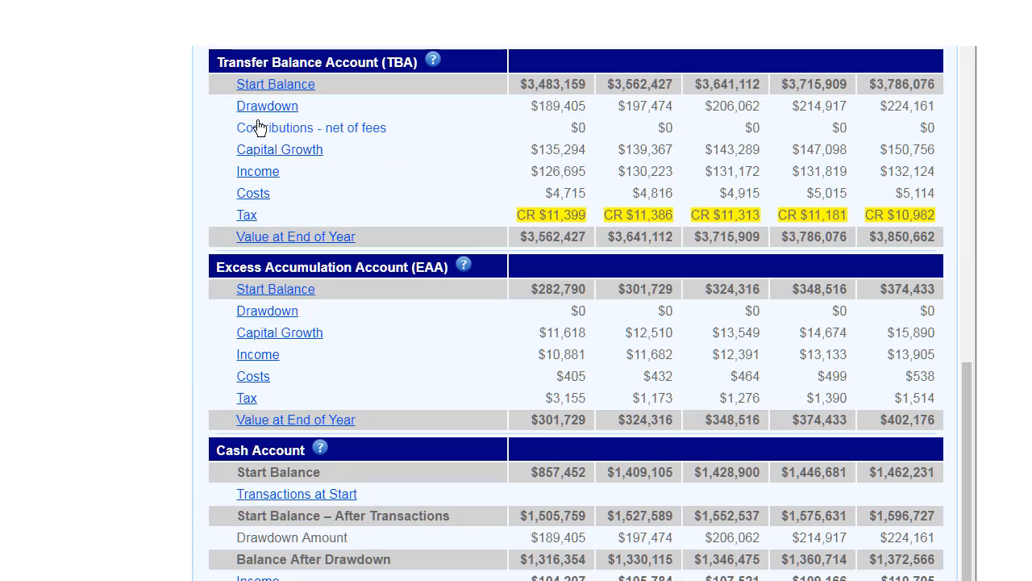
Examine the retirement-phase breakdowns of drawdown, contributions, growth, income, costs and tax for the transfer balance account, and the excess accumulation account's start balance
click(265, 111)
click(264, 113)
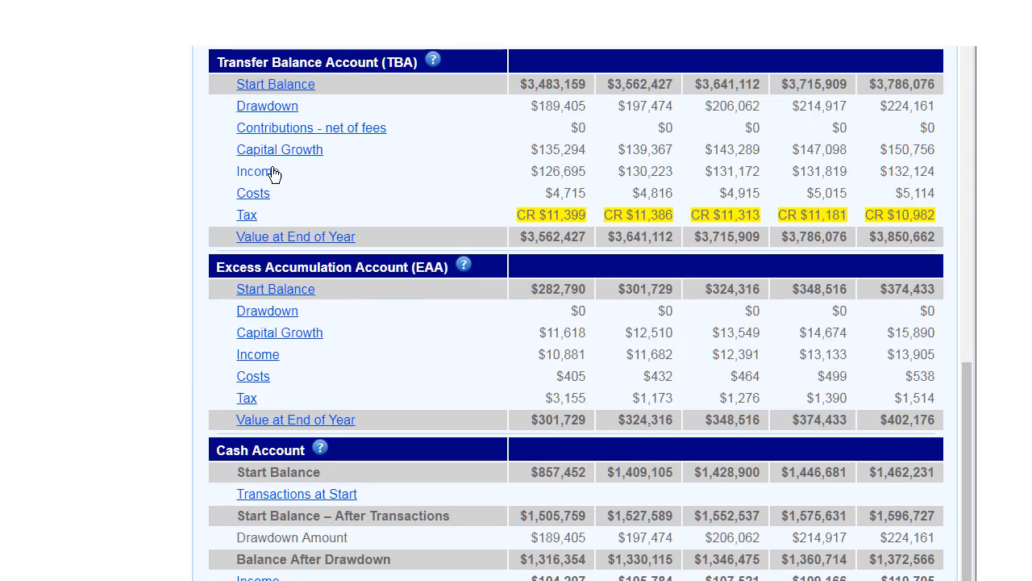
click(276, 129)
click(281, 202)
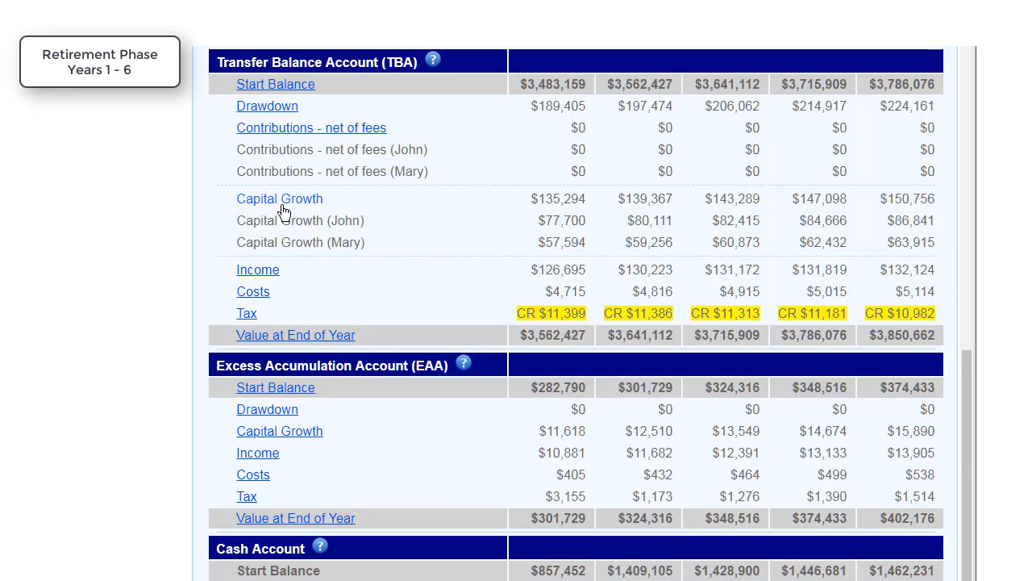
click(266, 273)
click(264, 342)
click(254, 418)
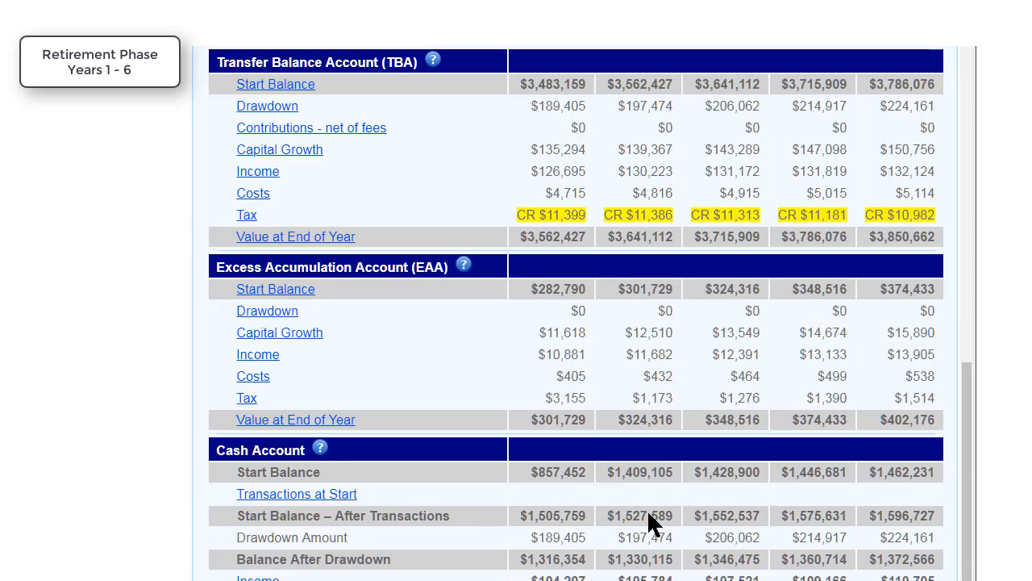
click(284, 290)
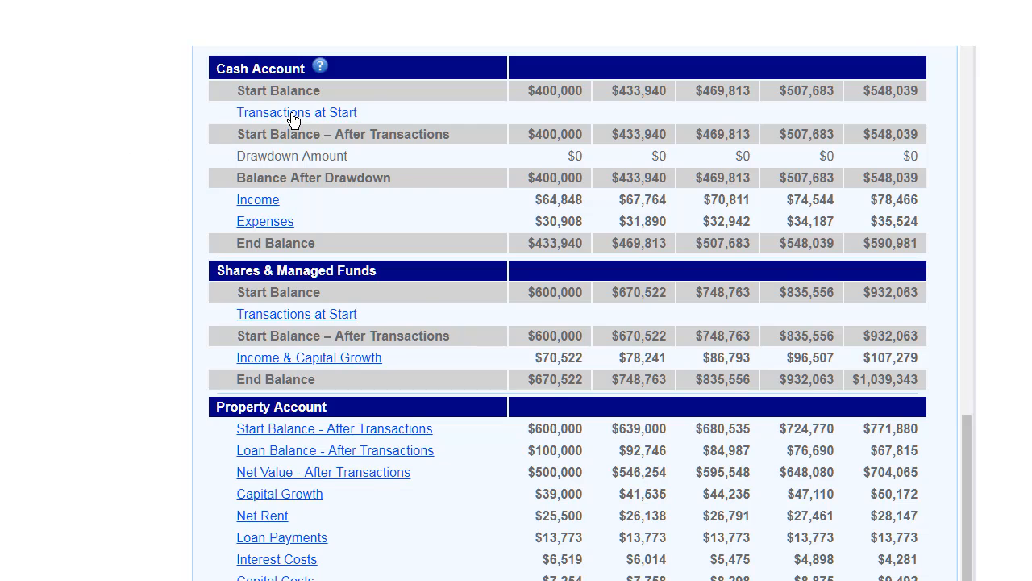
Expand the Cash Account's starting transactions, income and expenses for the first five savings years
click(295, 113)
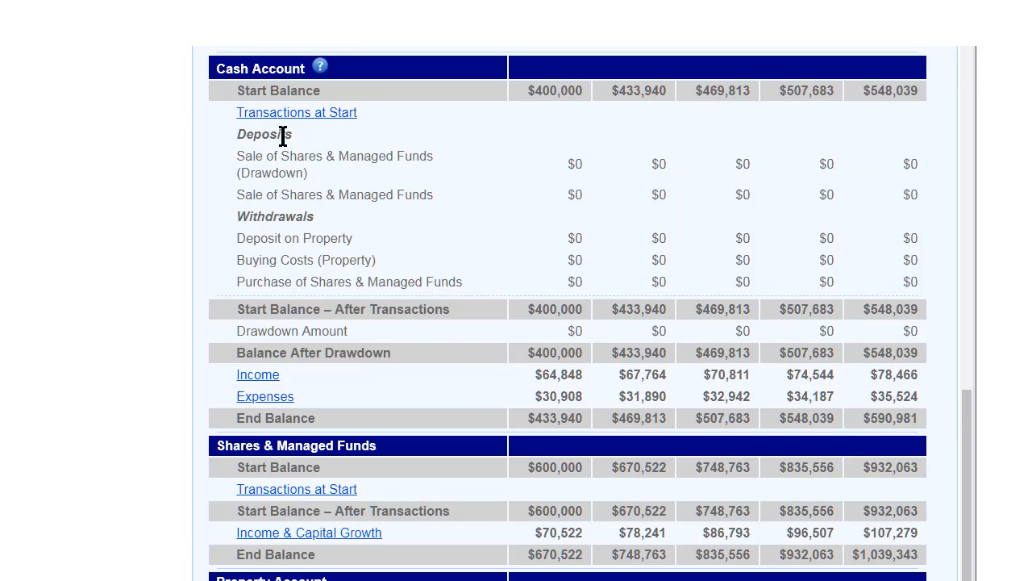
click(270, 377)
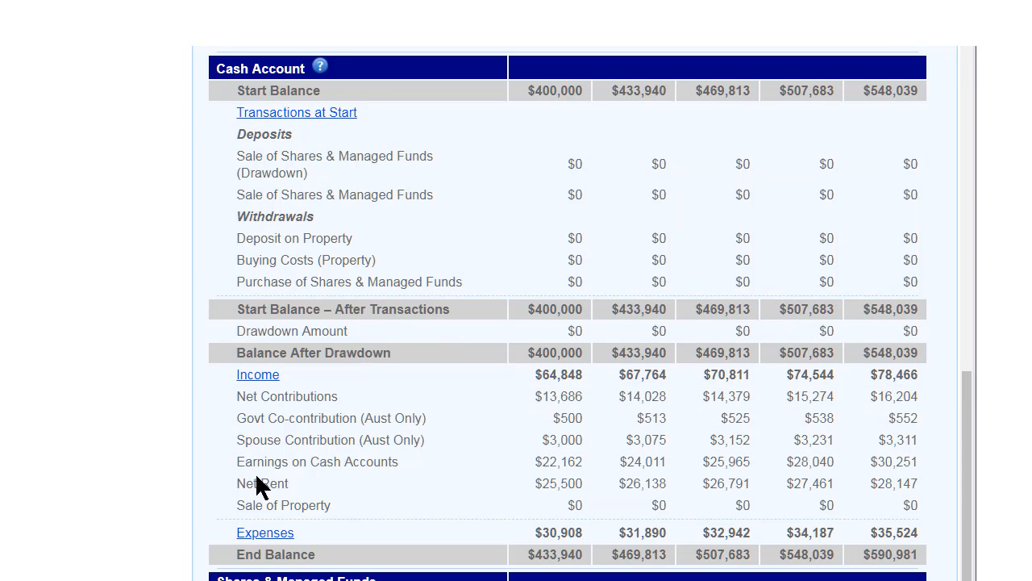
click(273, 535)
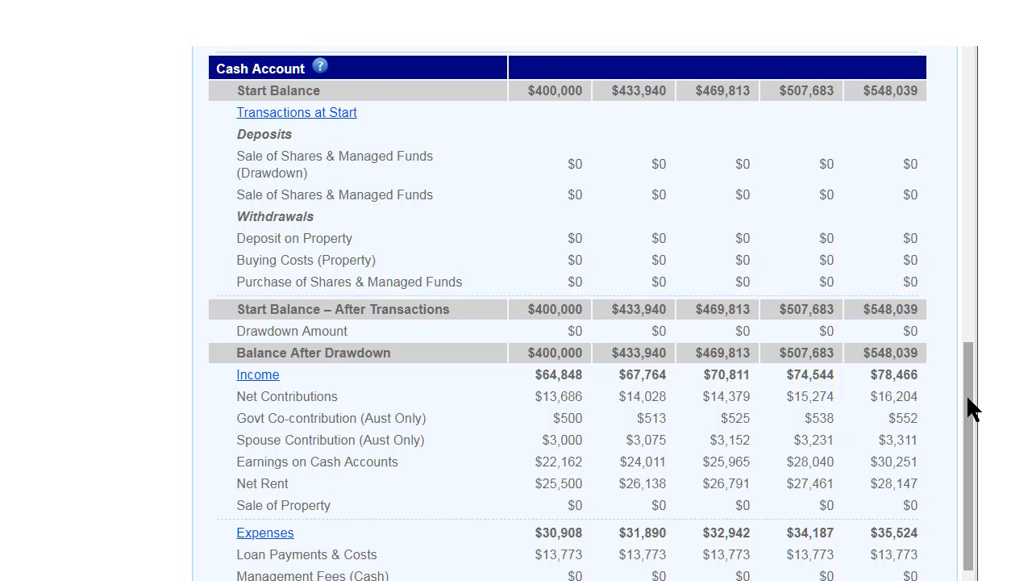
Examine the starting transactions and the income and capital growth details of Shares & Managed Funds
drag(973, 409, 973, 455)
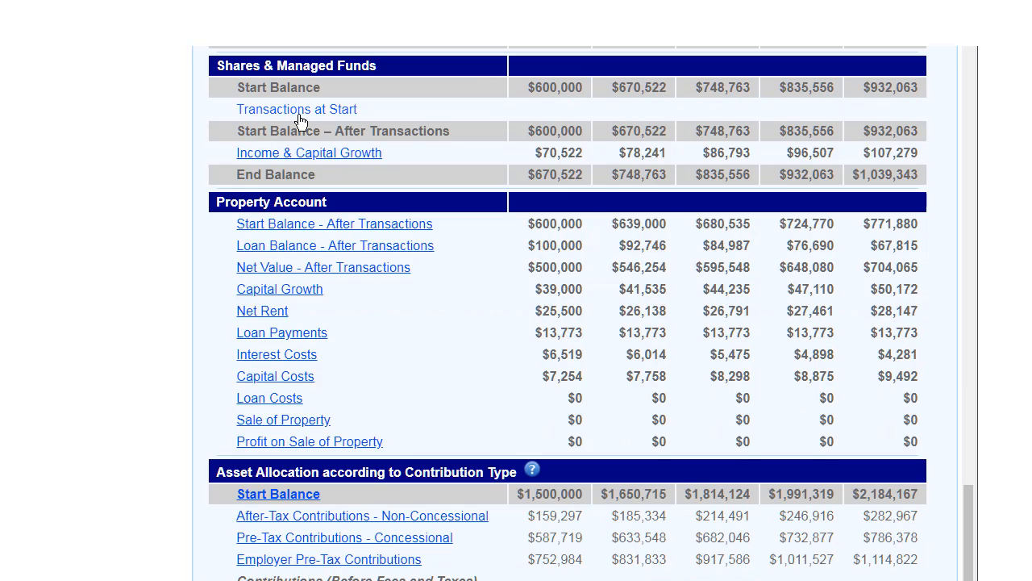
click(298, 113)
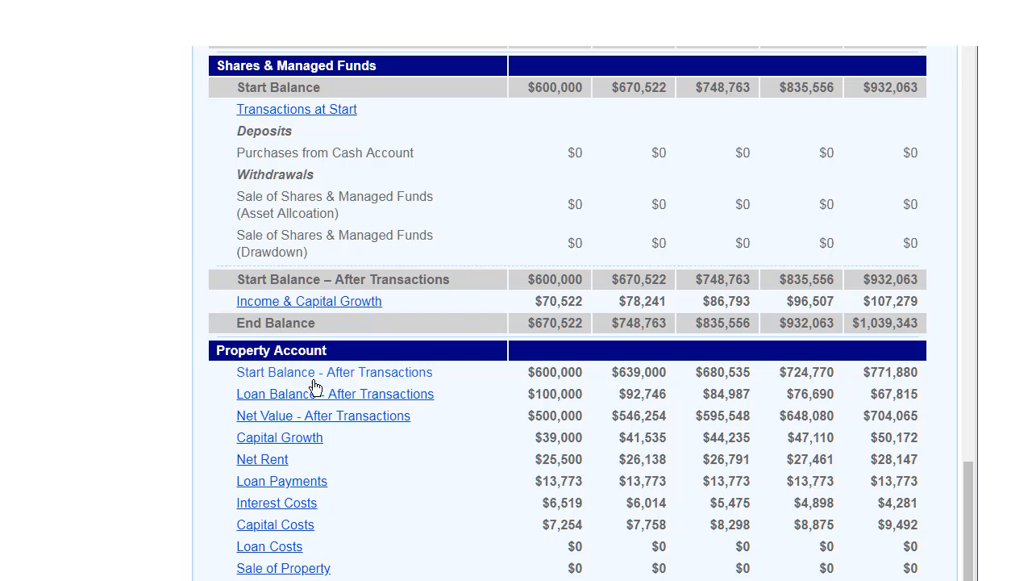
click(330, 302)
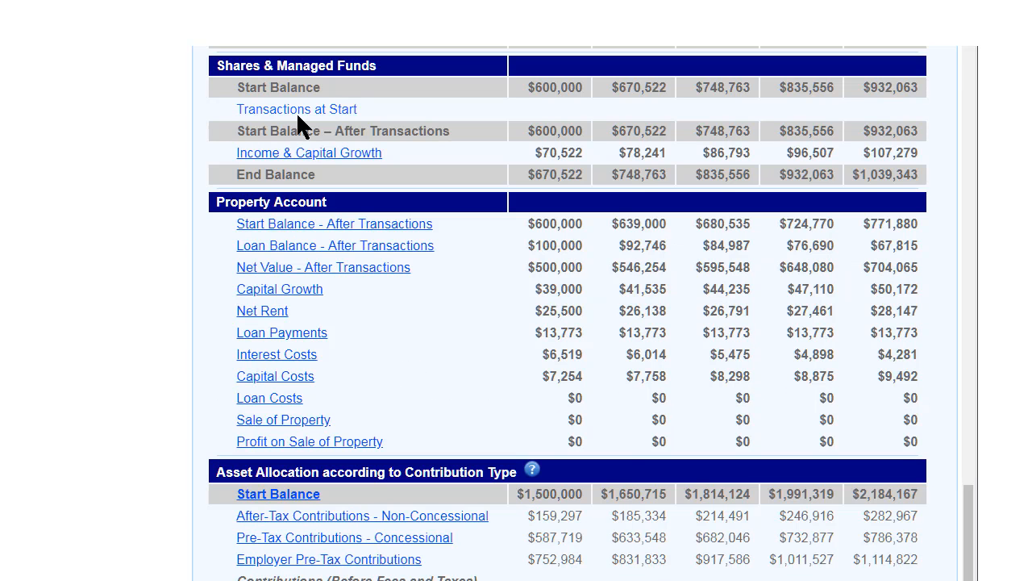
click(300, 115)
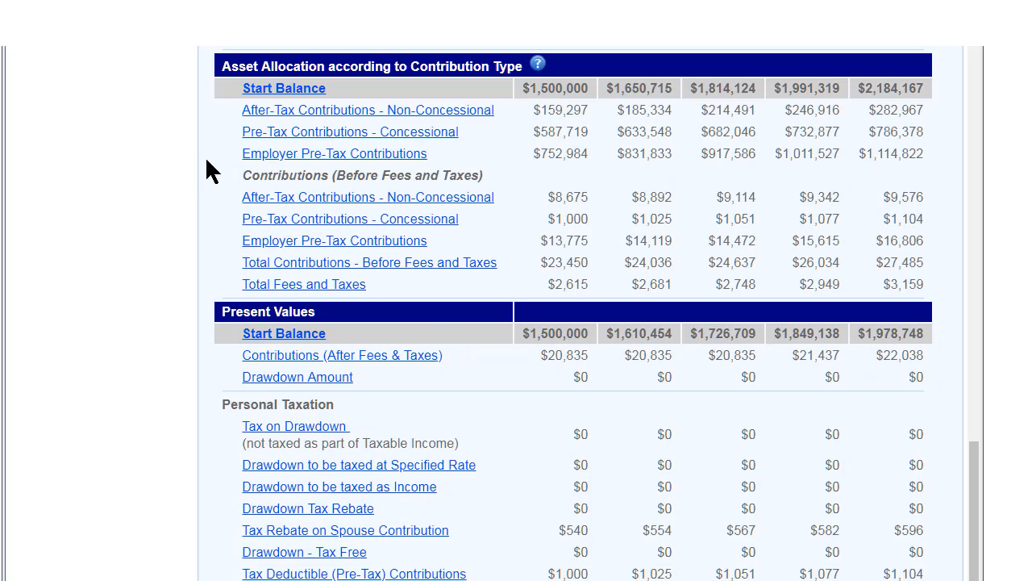
Examine the asset allocation breakdown for each contribution type and the tax-free drawdown under Personal Taxation
click(322, 115)
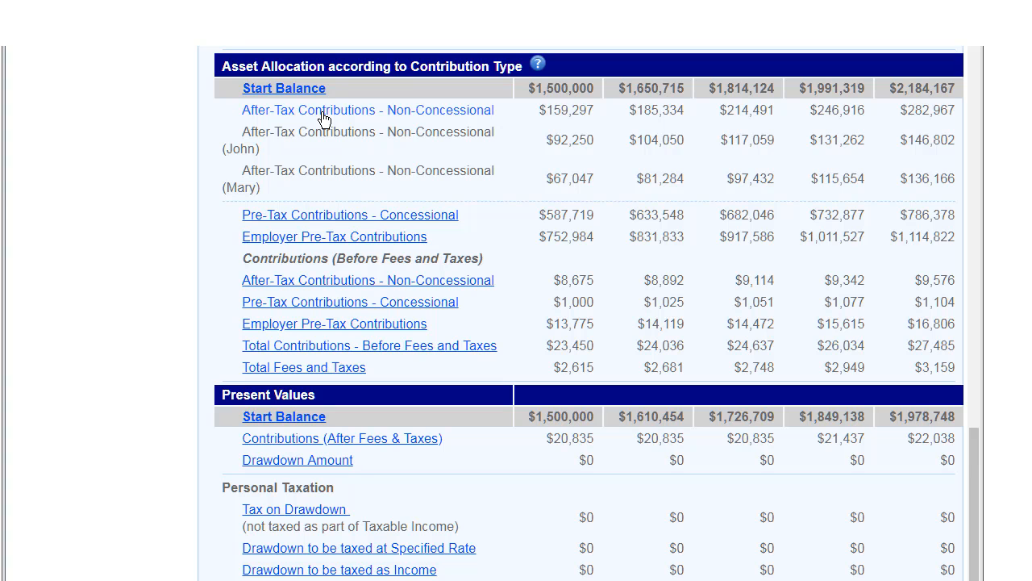
click(317, 217)
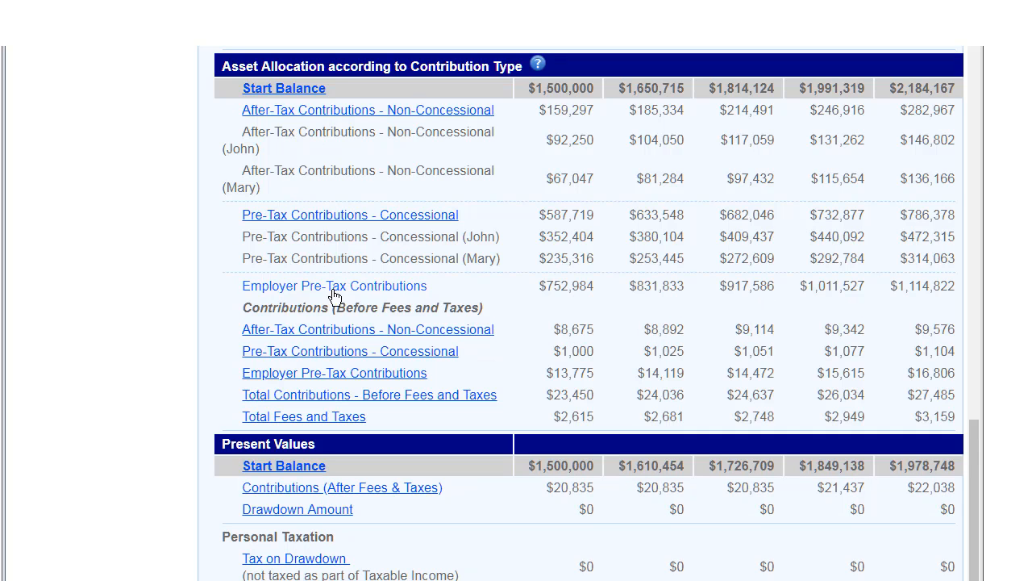
click(355, 287)
click(360, 384)
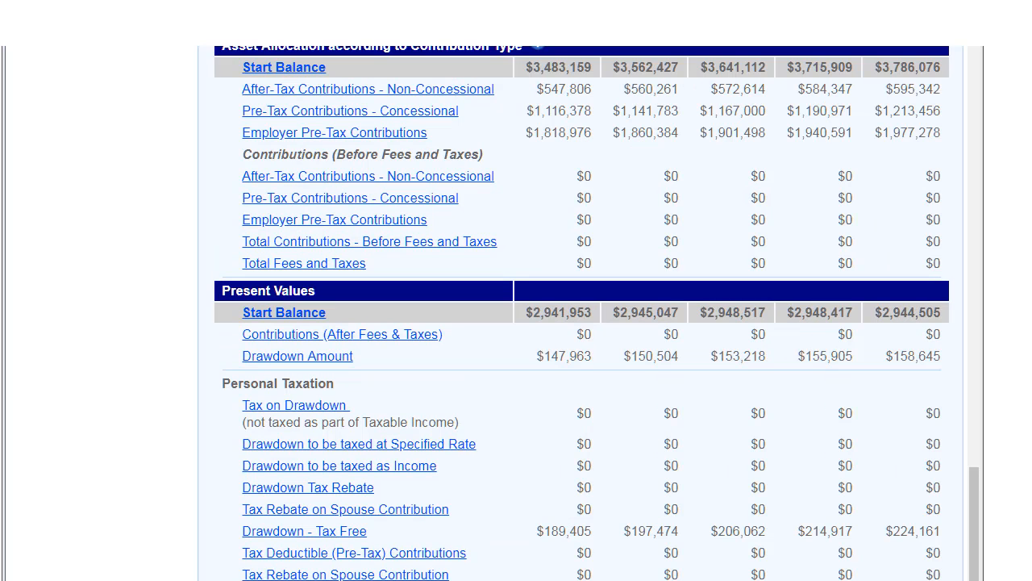
click(342, 534)
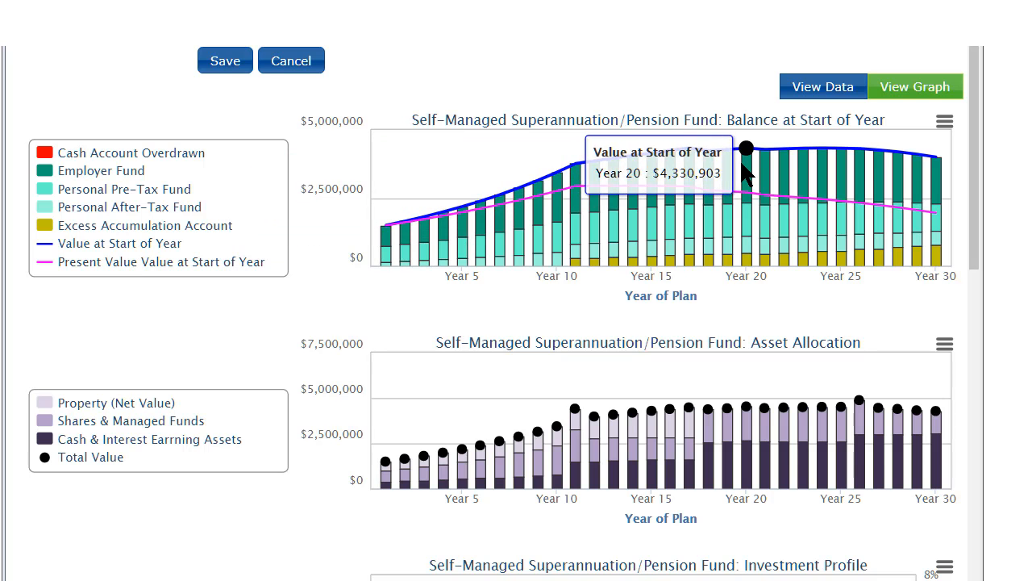
Examine the fund's graphs for starting balance, asset allocation, investment profile, risk profile, returns and the cash, shares and property transactions
mouse_move(737, 180)
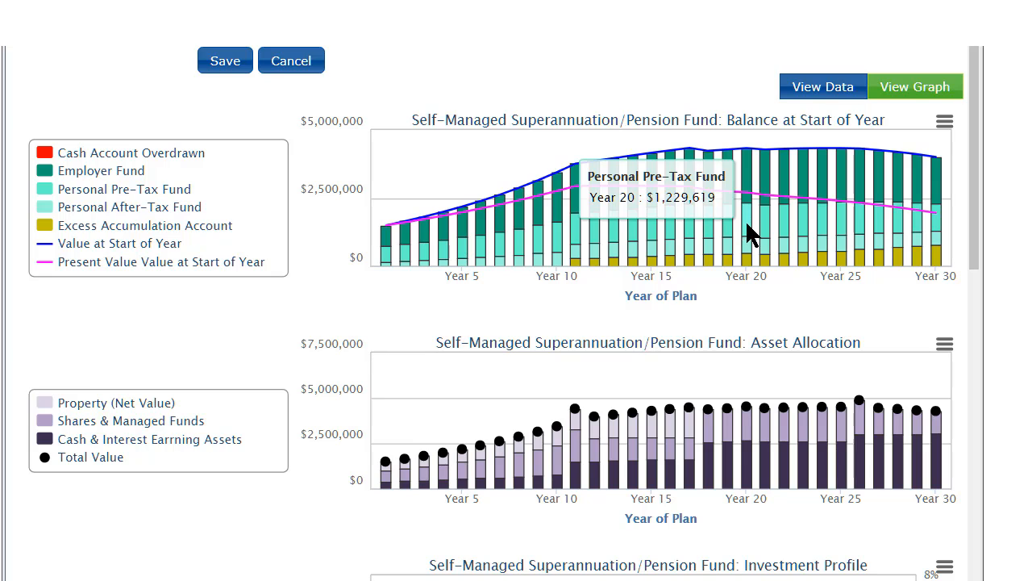
mouse_move(745, 243)
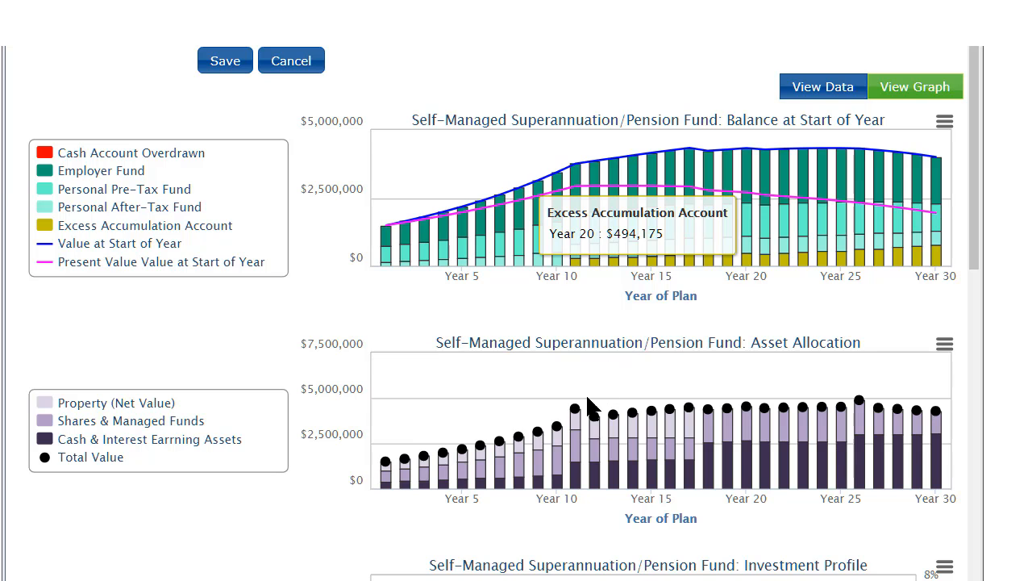
mouse_move(575, 448)
drag(977, 244, 979, 334)
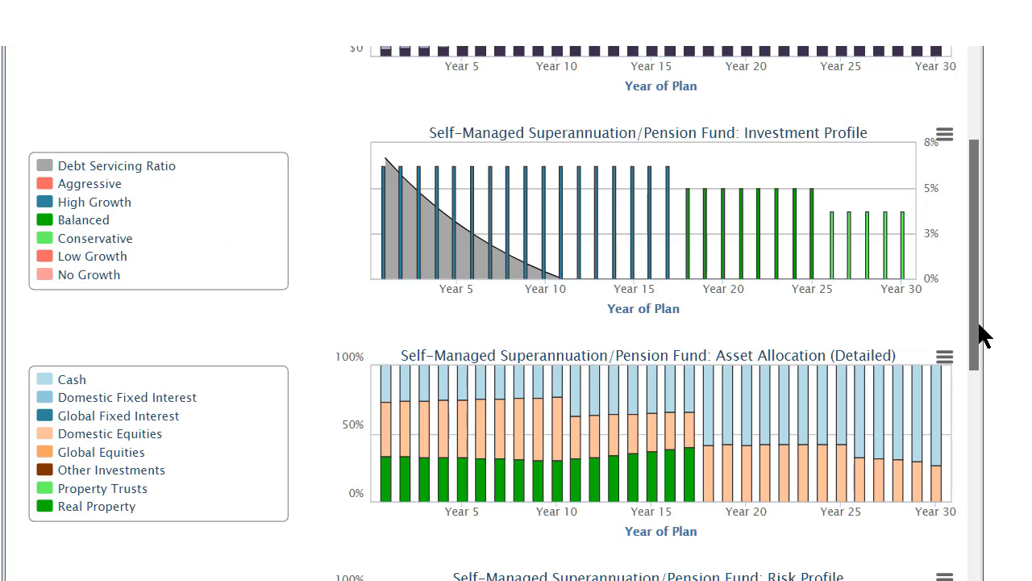
scroll(967, 246, down, 2)
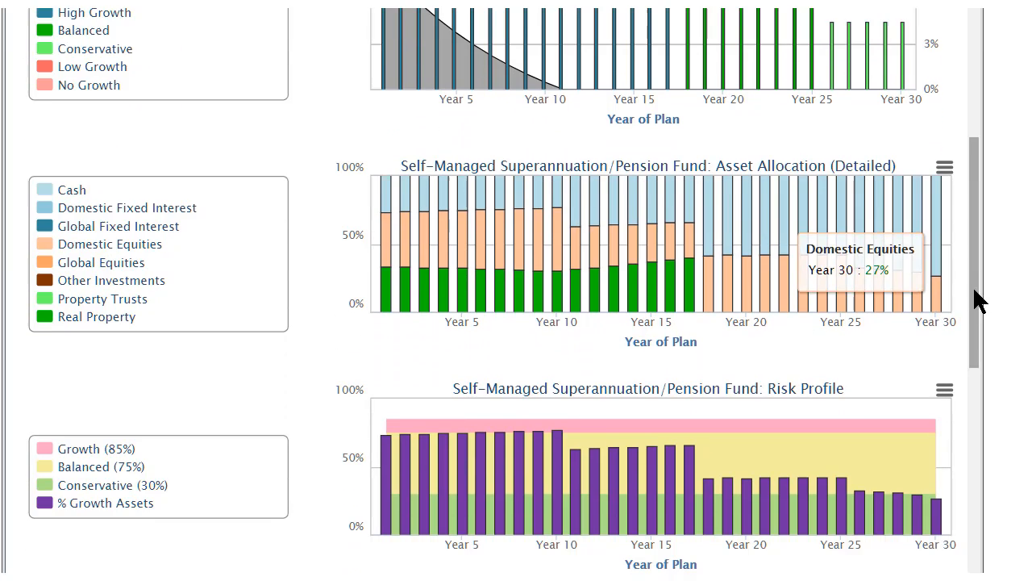
drag(978, 300, 967, 370)
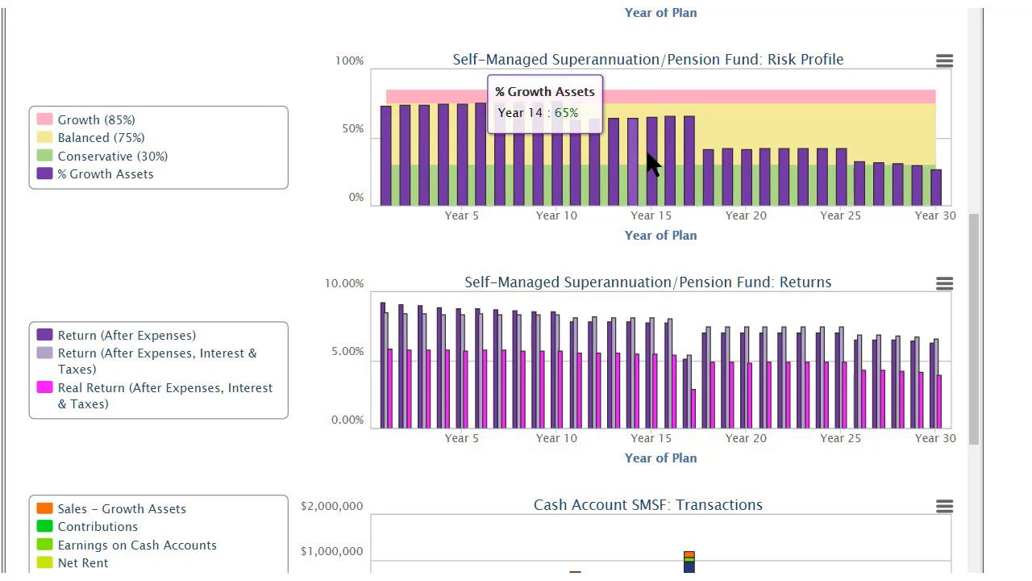
drag(974, 269, 968, 296)
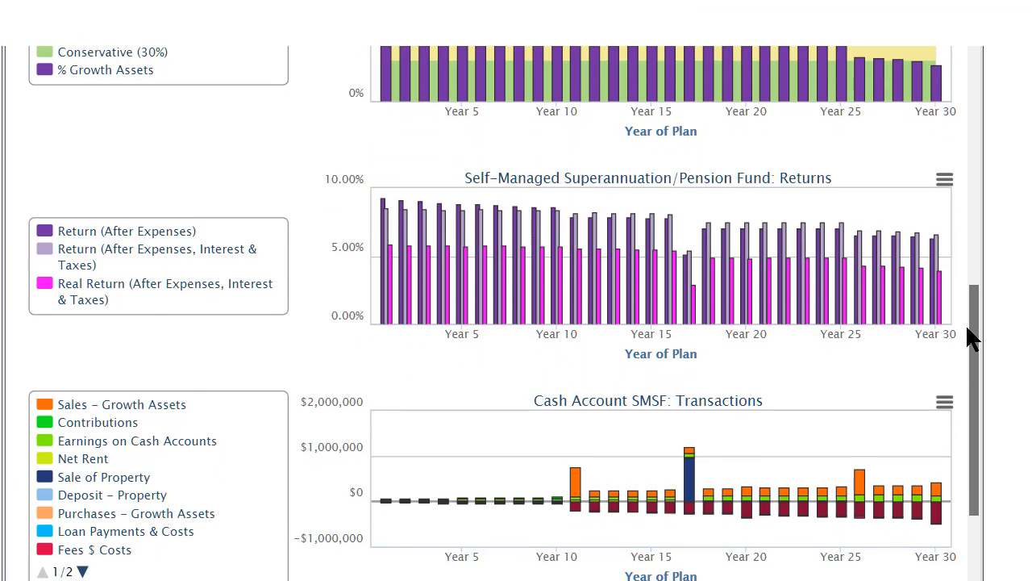
drag(967, 337, 968, 419)
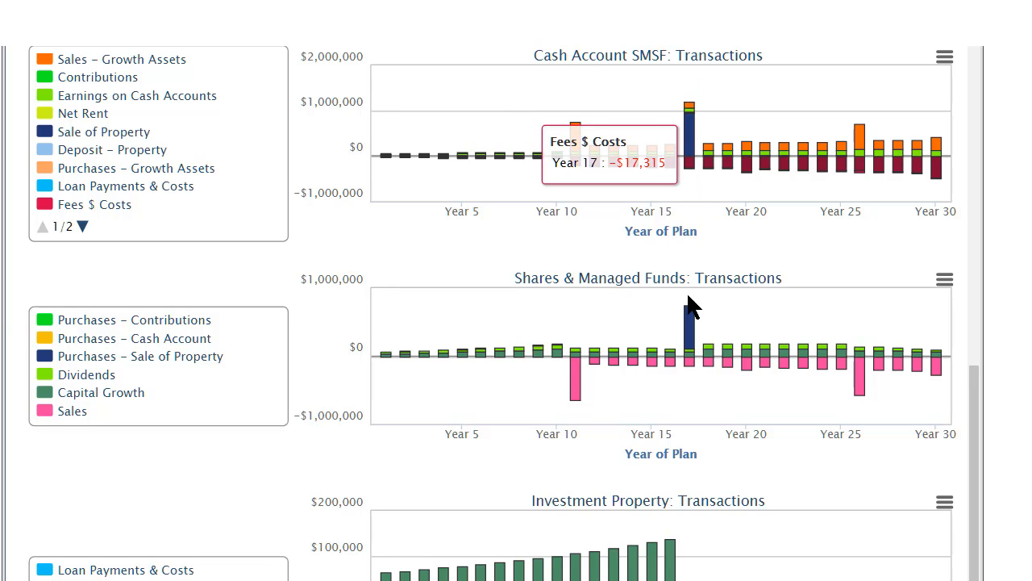
scroll(689, 357, down, 5)
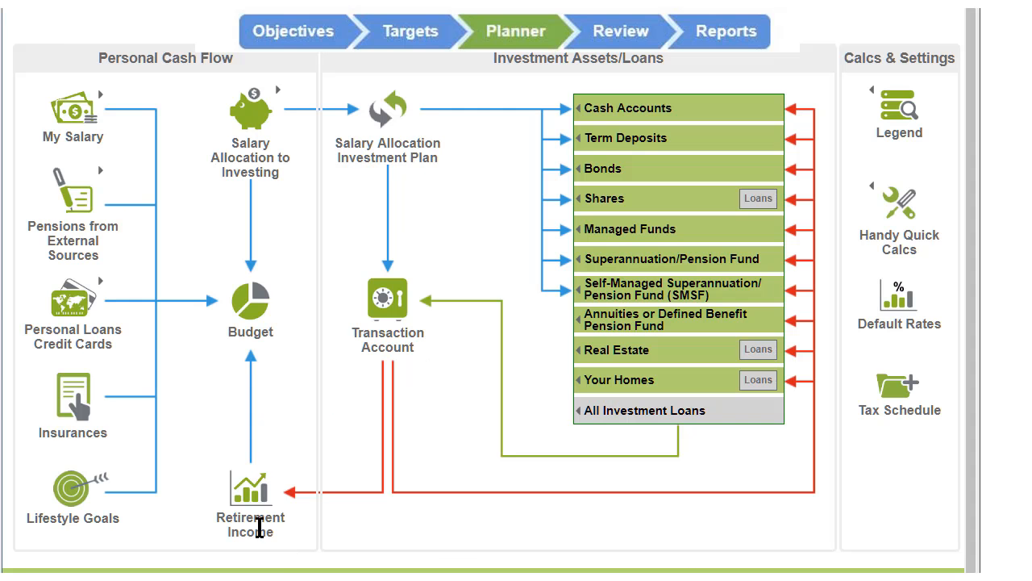
Activate the drawdown allocation for Retirement Income and add time periods for a total of four
click(260, 524)
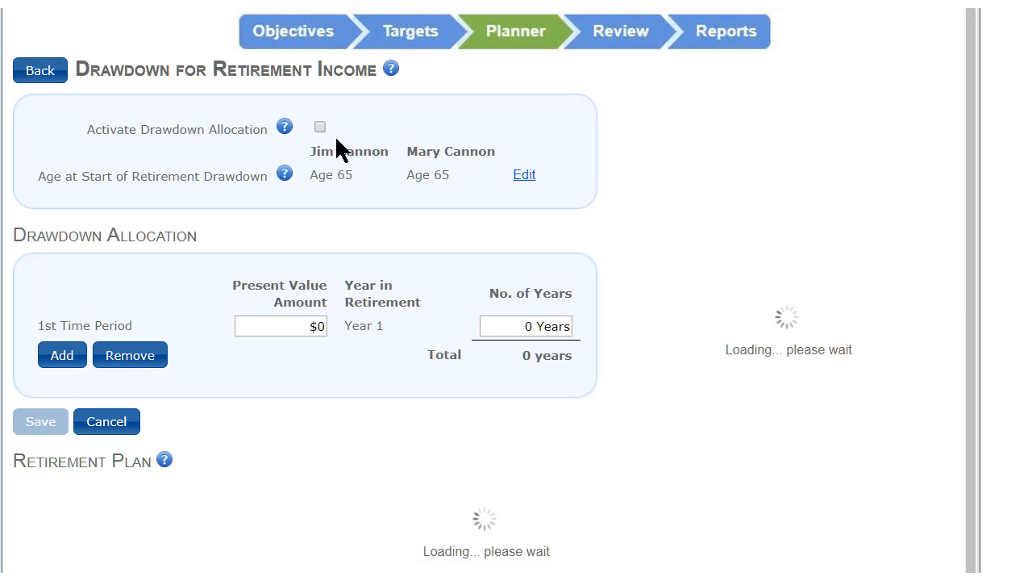
click(320, 126)
click(58, 359)
click(65, 385)
click(68, 395)
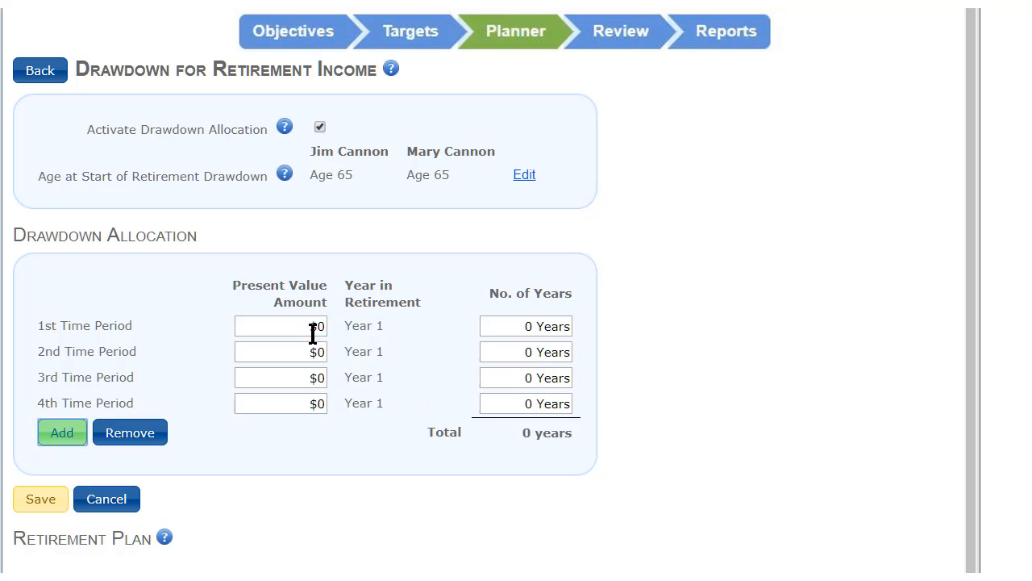
Set the present-value drawdown to $200,000 for 9 years in the 1st time period and $250,000 for 1 year in the 2nd
click(311, 327)
text(200000)
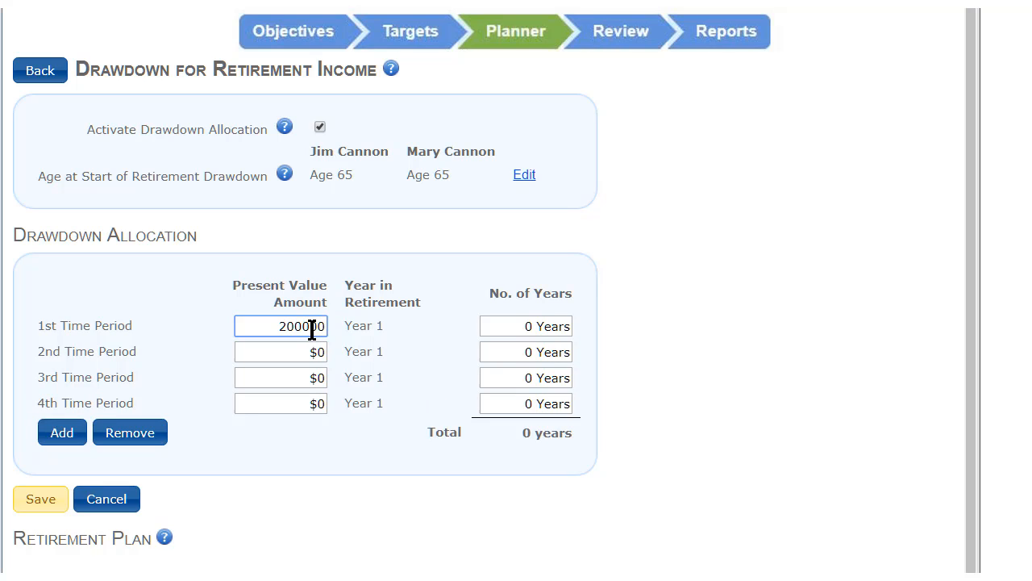
key(Tab)
text(9)
key(Tab)
text(250)
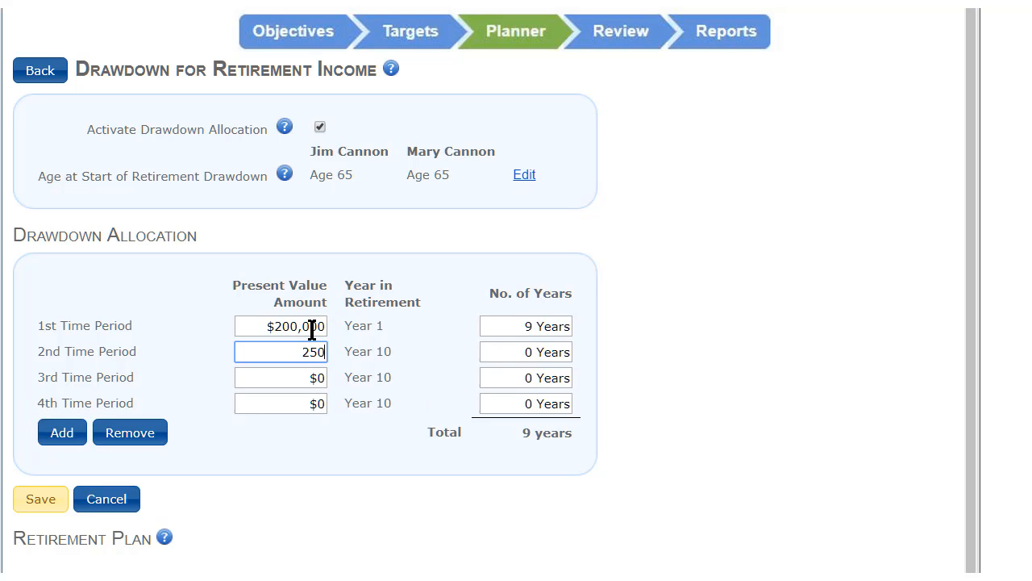
text(,000)
key(Tab)
text(1)
key(Tab)
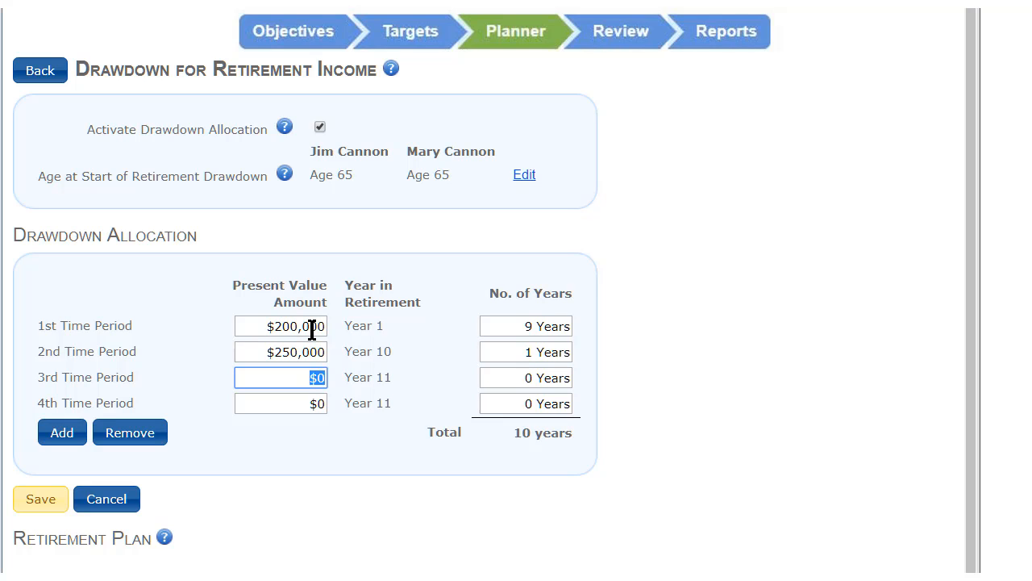
Set the 3rd time period to $180,000 for 9 years and the 4th to $230,000 for 1 year, and save the allocation
text(180,000)
key(Tab)
text(9)
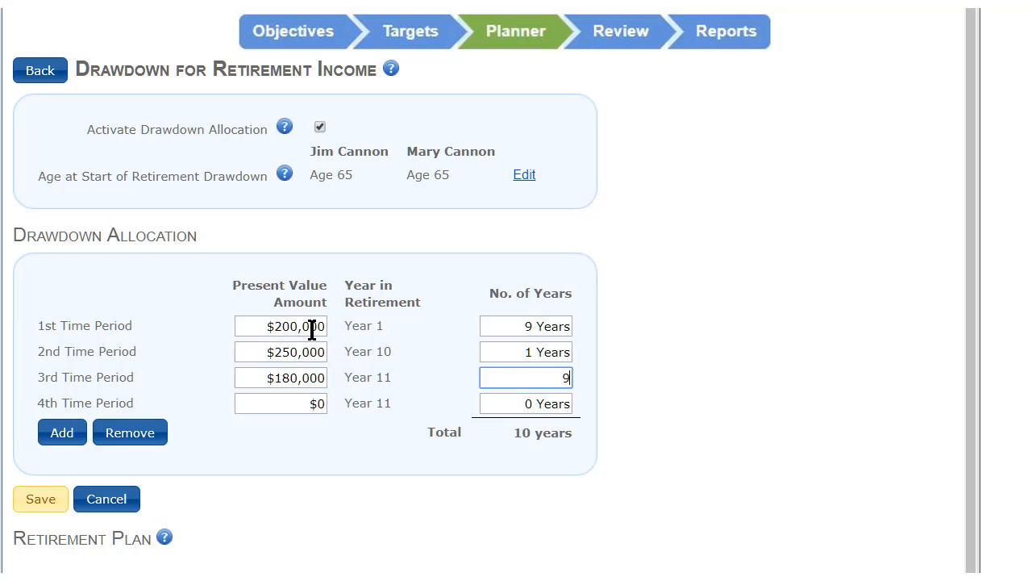
key(Tab)
text(230000)
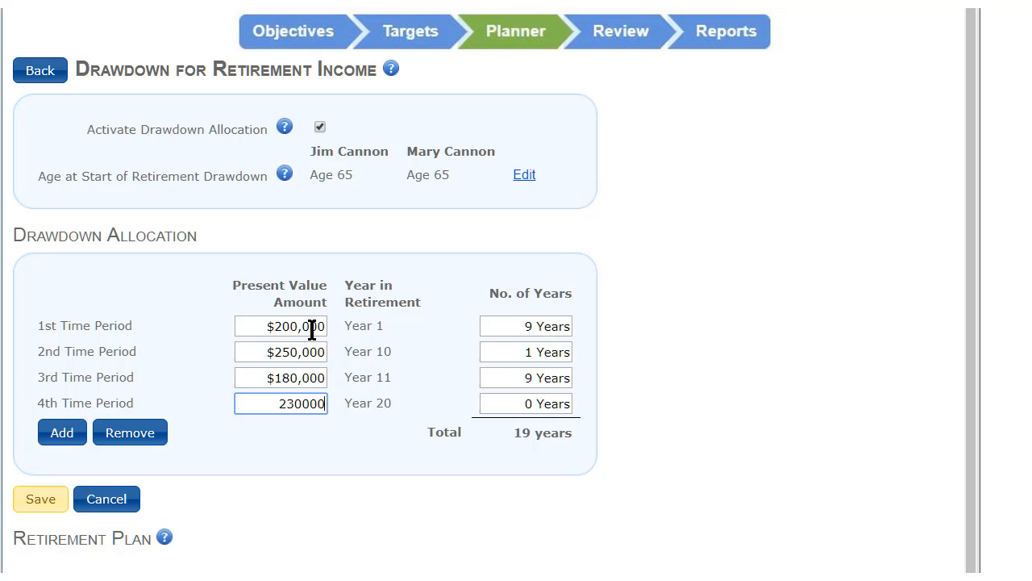
key(Tab)
text(1)
click(44, 502)
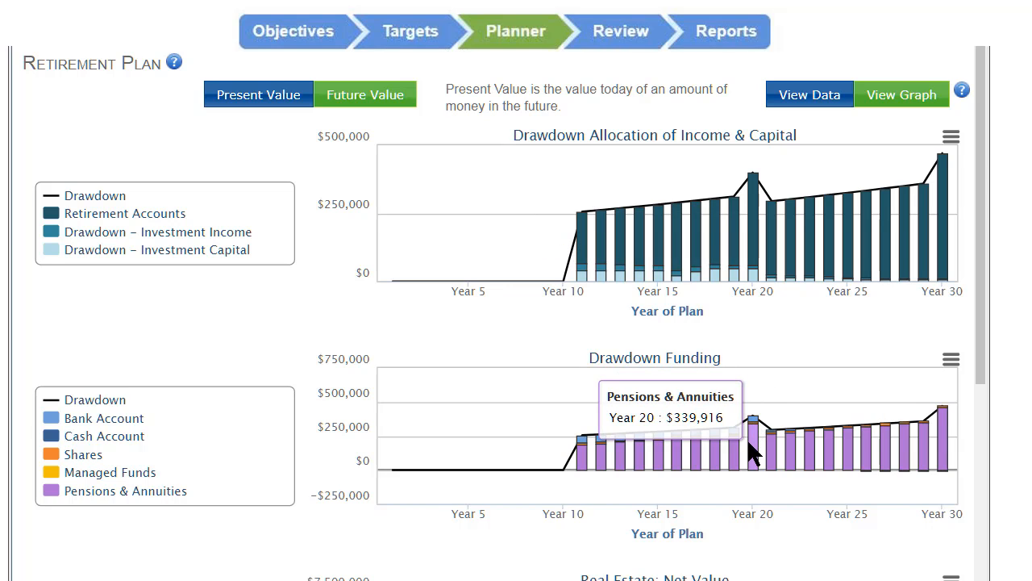
Show the Retirement Plan in present value and examine its drawdown and funding data for the first five retirement years
click(309, 95)
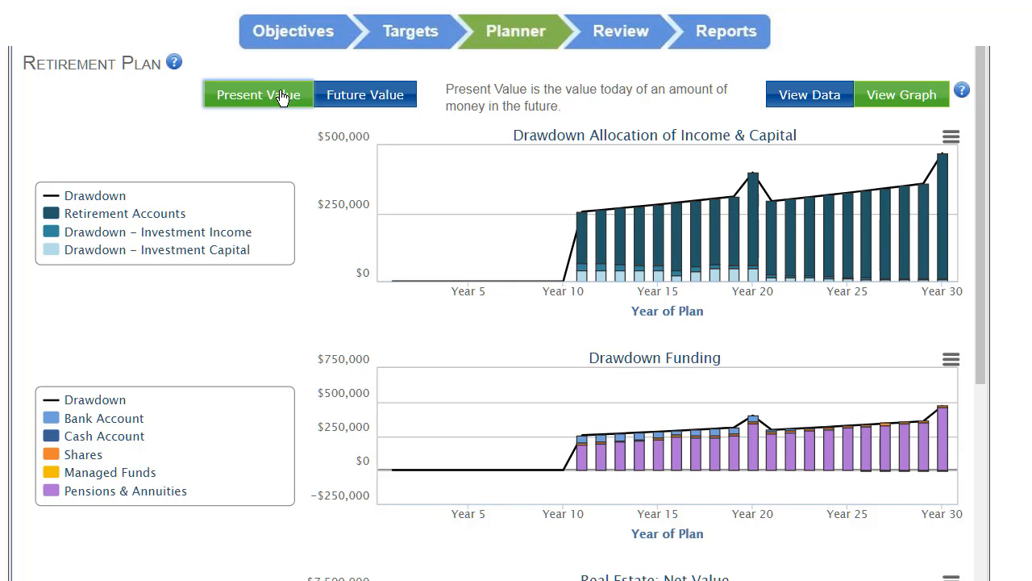
click(822, 94)
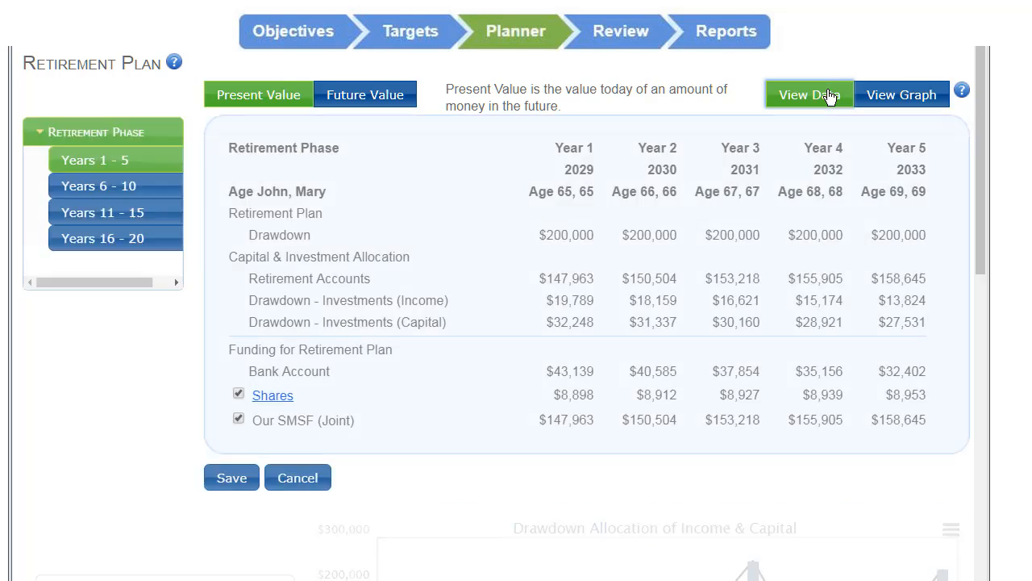
scroll(979, 143, up, 1)
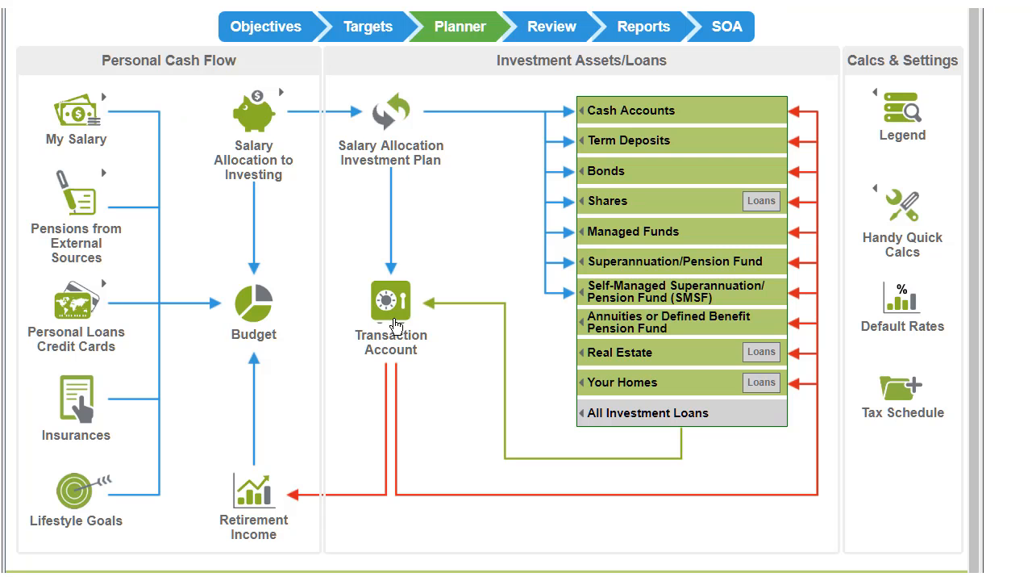
Review the Transaction Account's balance graphs over the plan and open its transactions as data
click(395, 325)
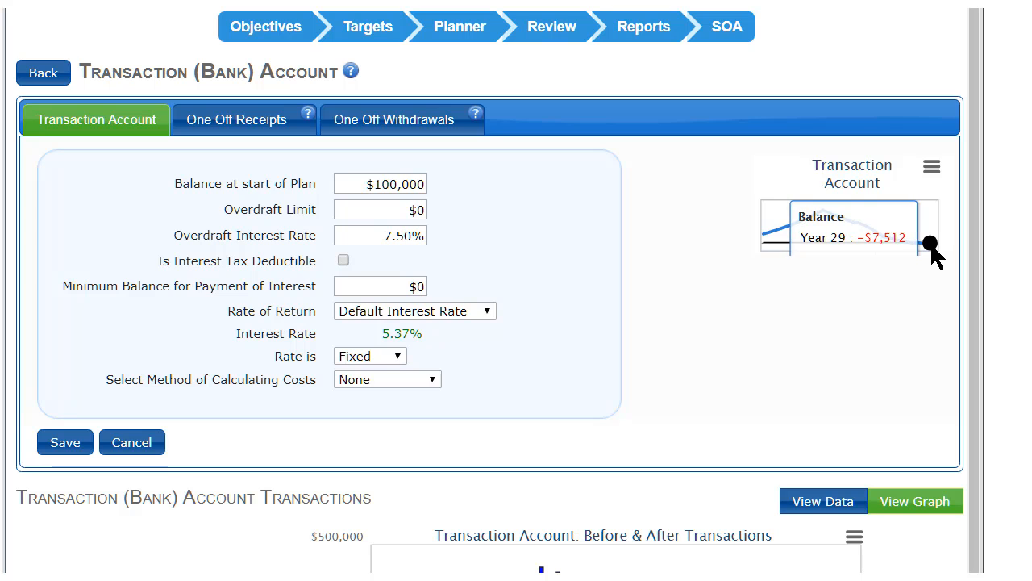
scroll(978, 257, down, 3)
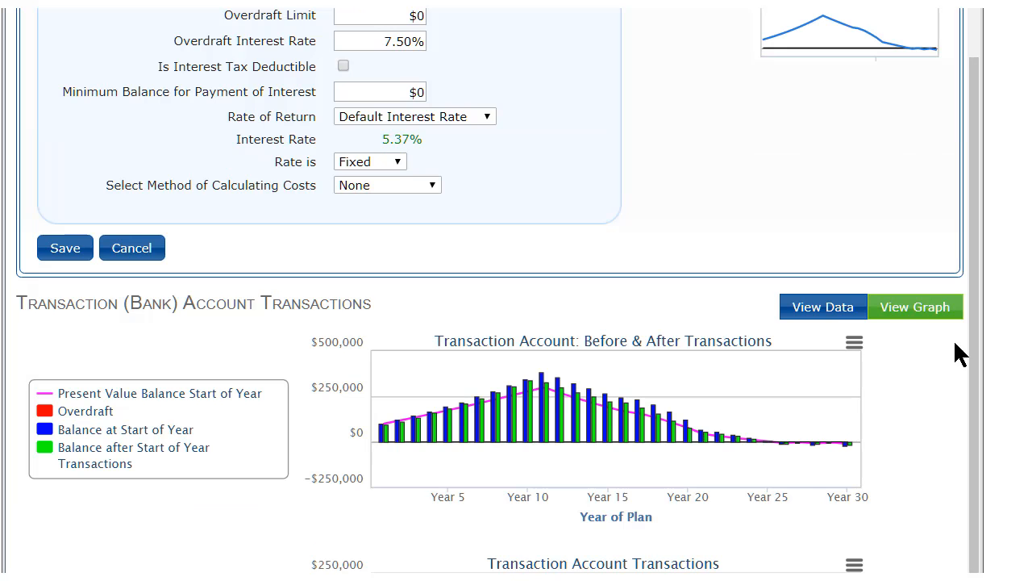
click(822, 311)
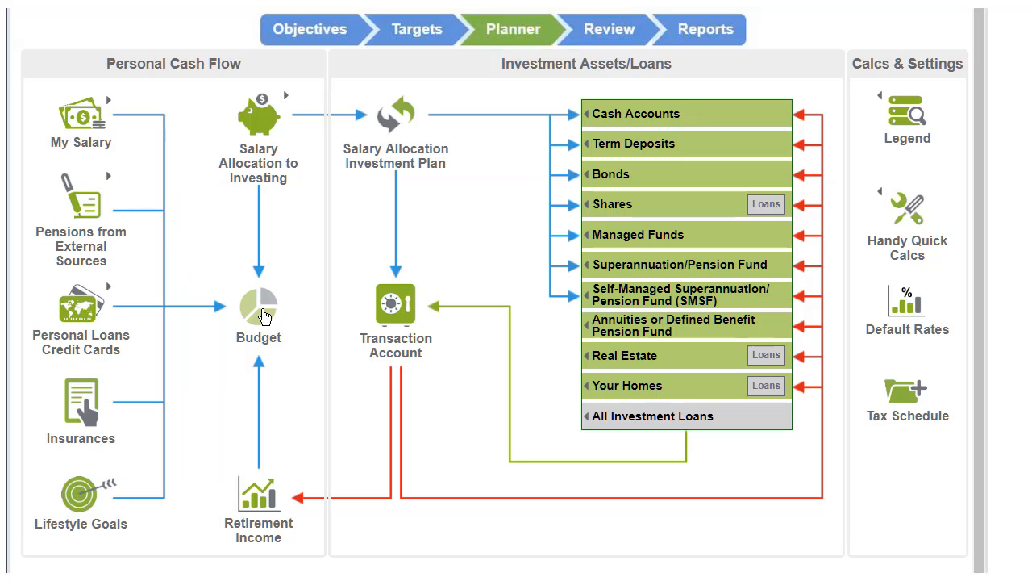
Examine the Personal Budget for the retirement phase, expanding its income and its total tax and investment expenses
click(266, 316)
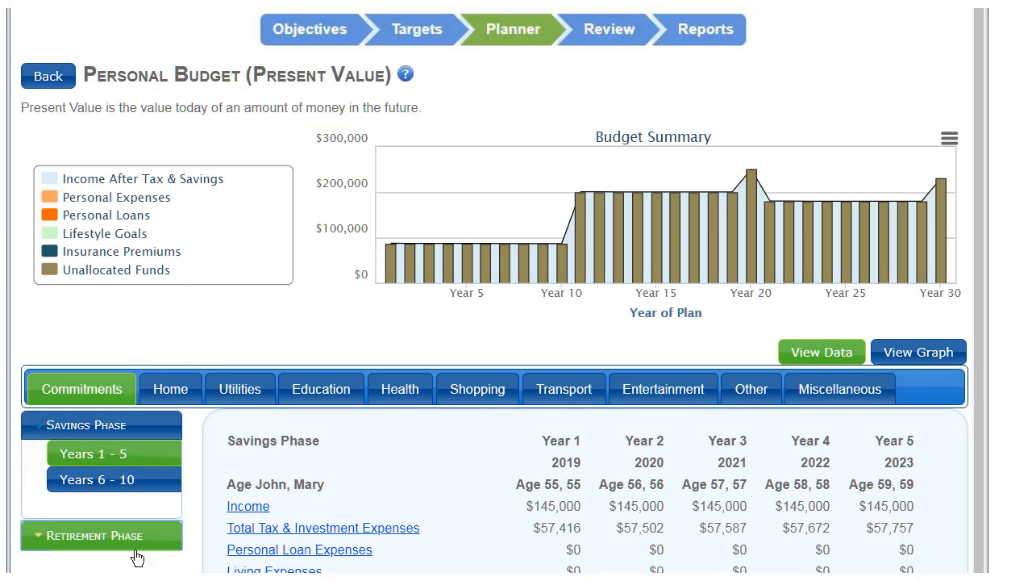
click(84, 534)
scroll(266, 183, down, 4)
click(266, 184)
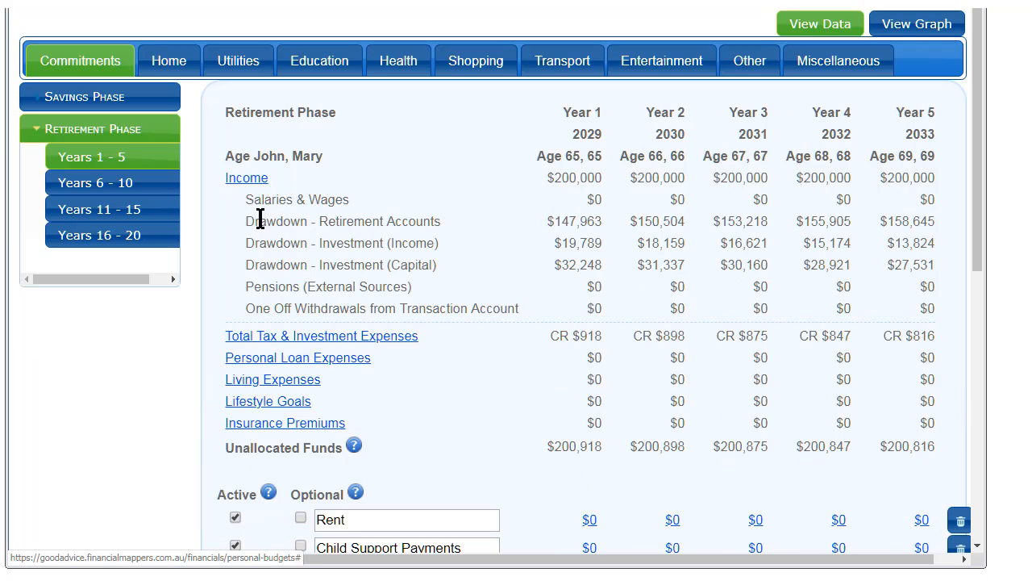
click(273, 337)
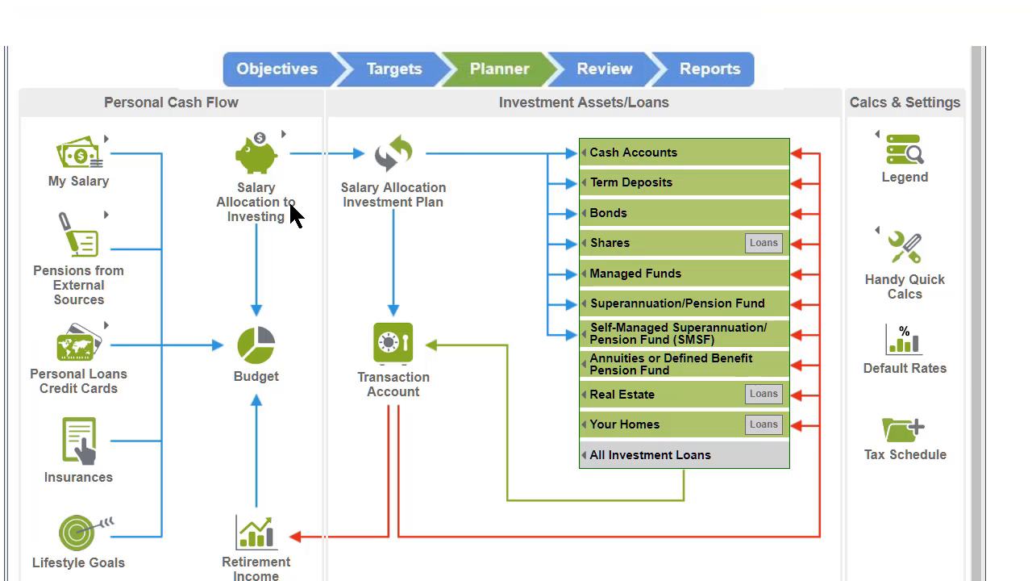
Review the Plan Objectives and the full Main Strategy text under Objectives
click(287, 78)
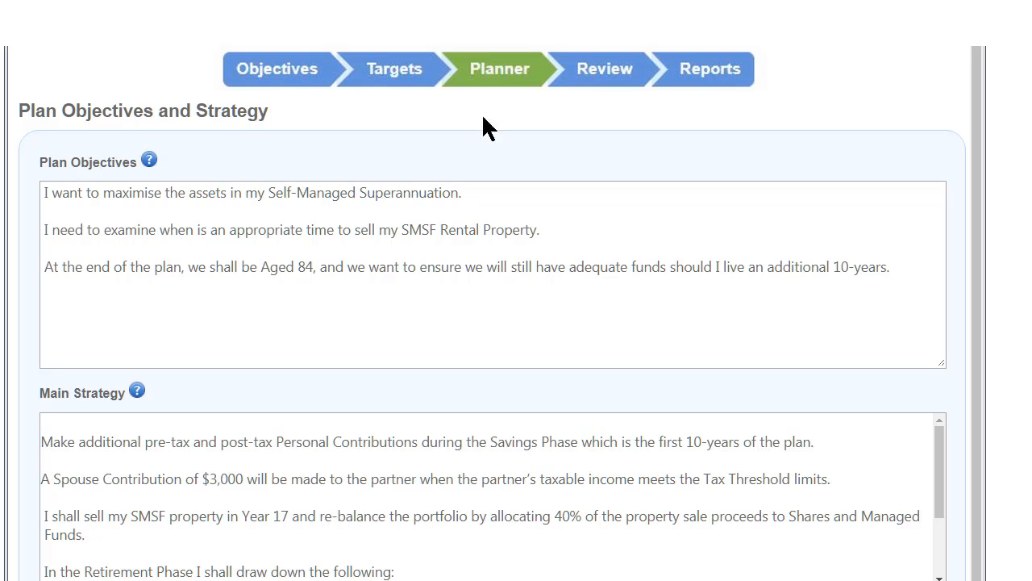
scroll(979, 241, down, 3)
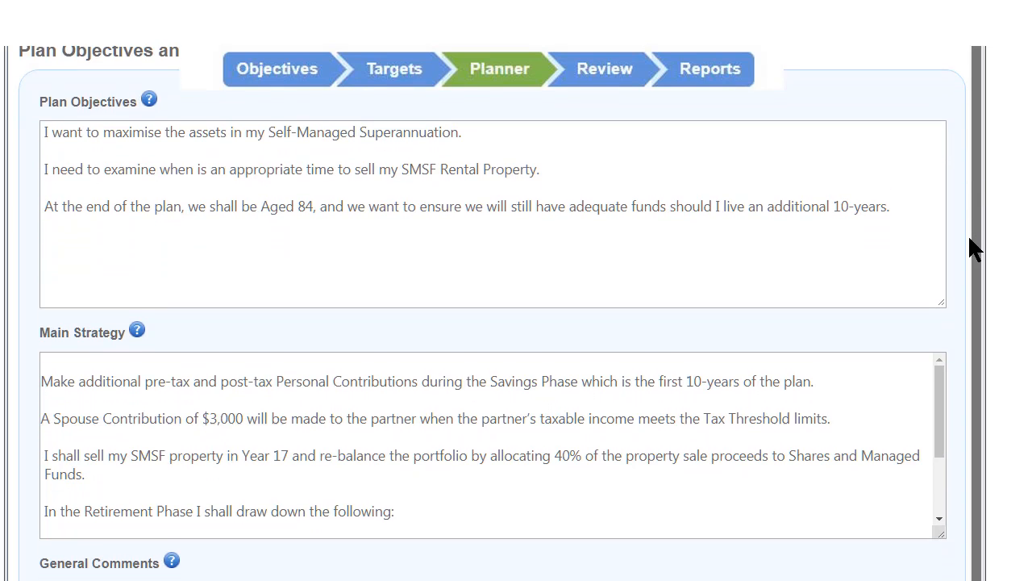
drag(938, 288, 940, 358)
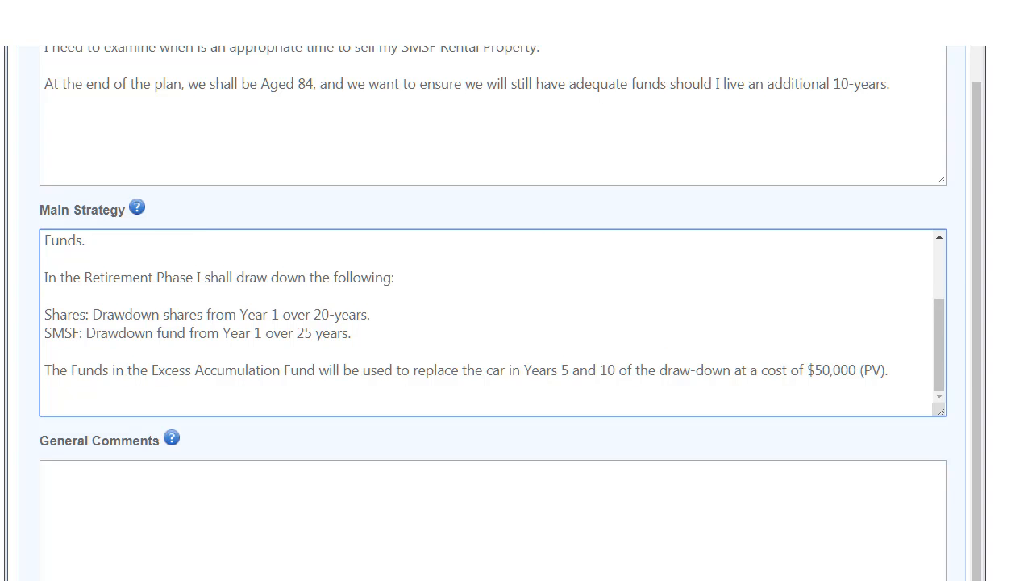
scroll(516, 323, up, 3)
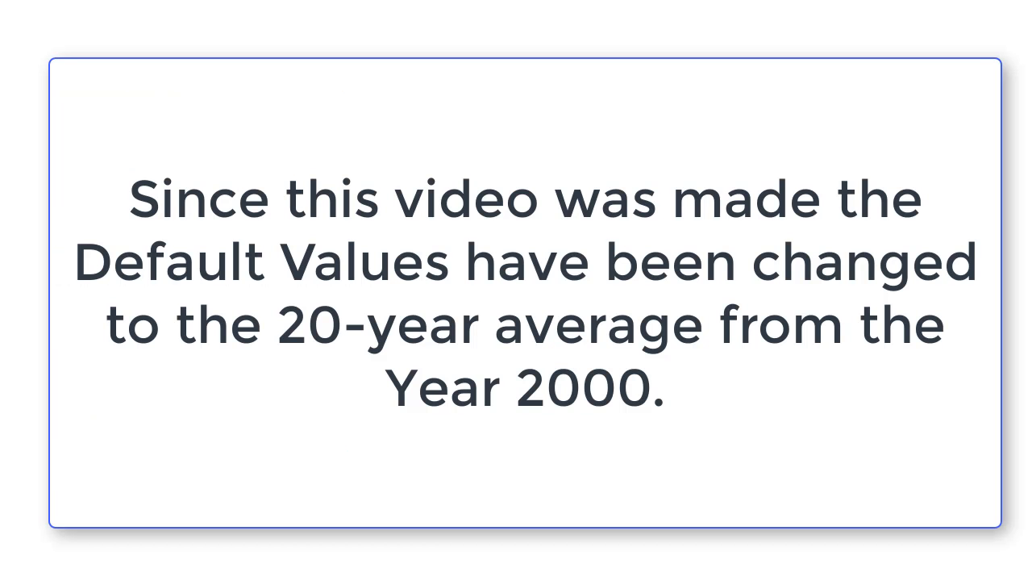